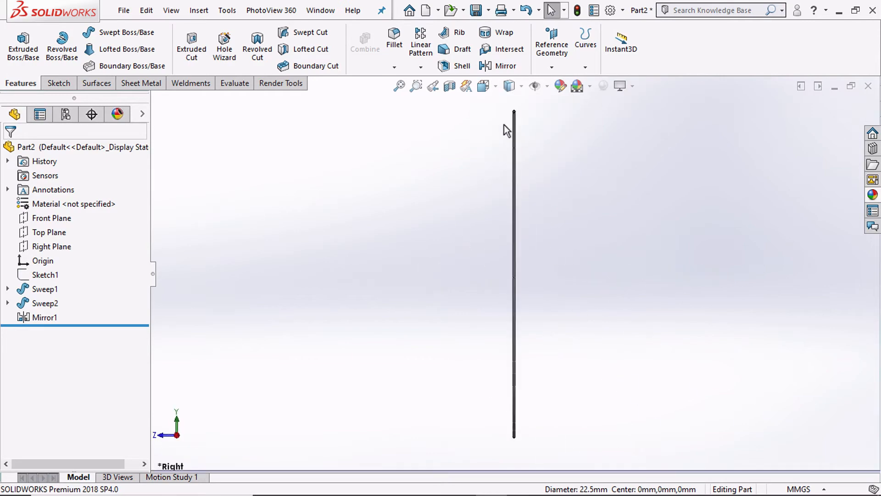
click(483, 86)
click(557, 121)
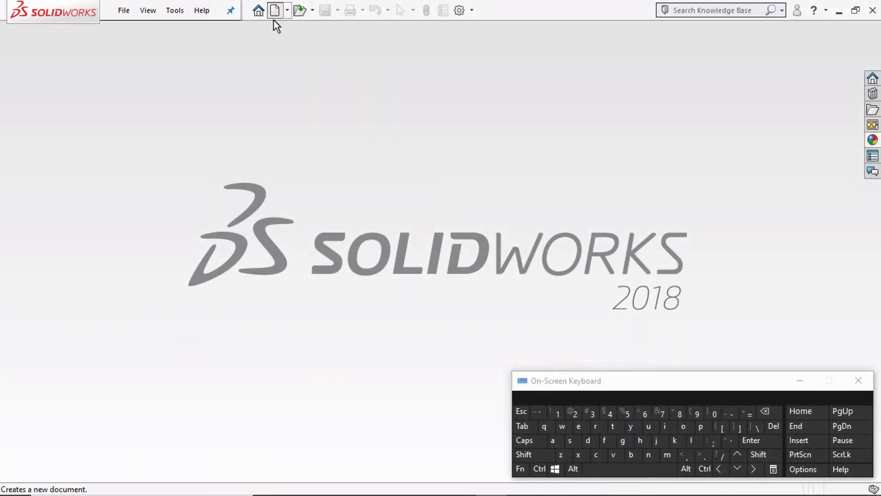
Create a new part document and start a sketch on the Top Plane
click(275, 11)
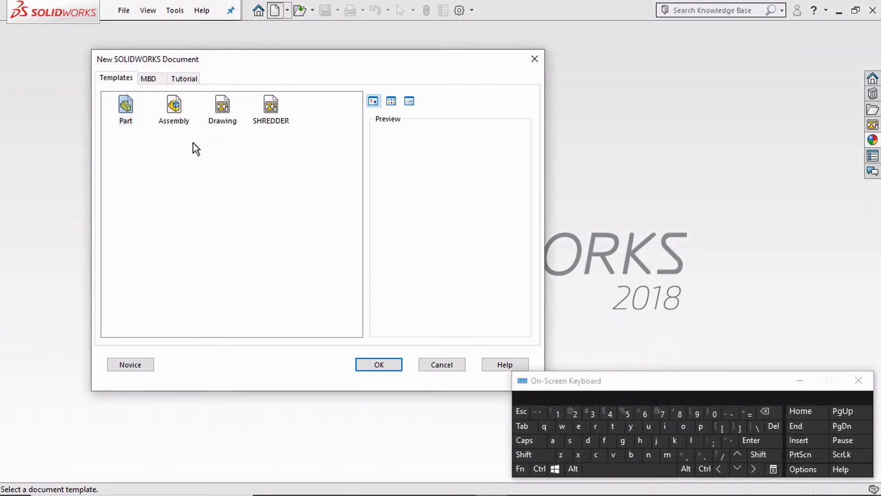
click(365, 367)
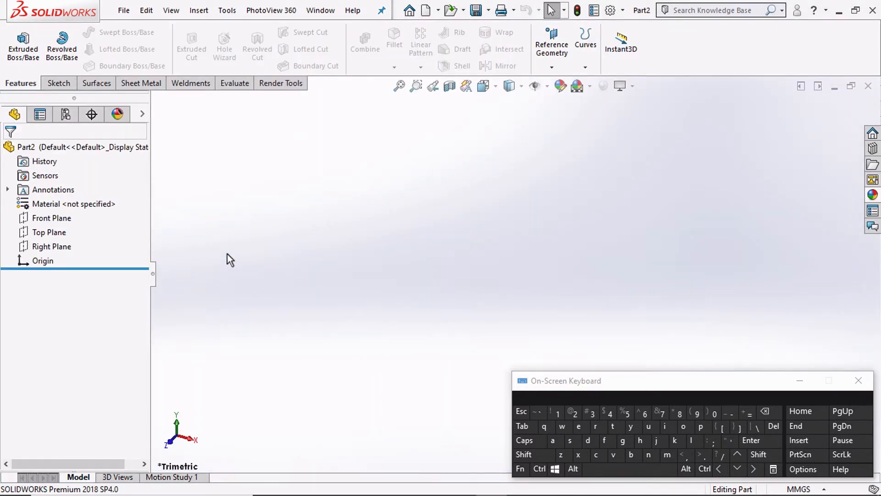
click(52, 232)
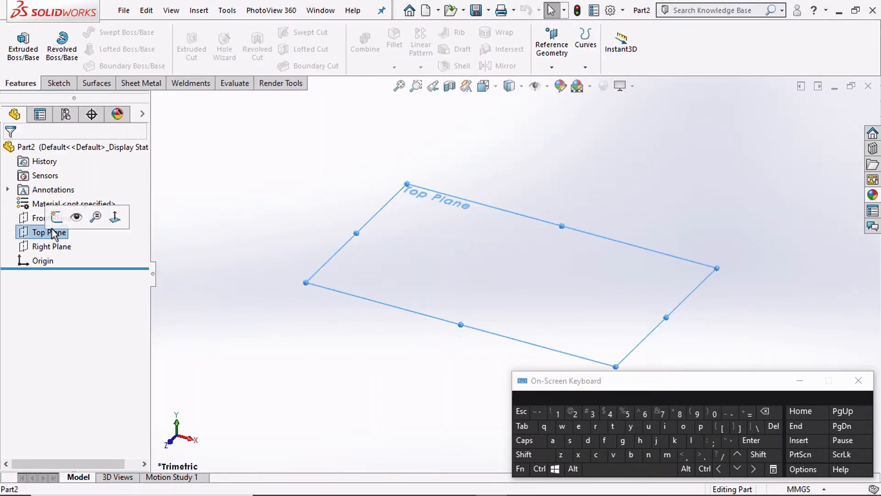
click(56, 217)
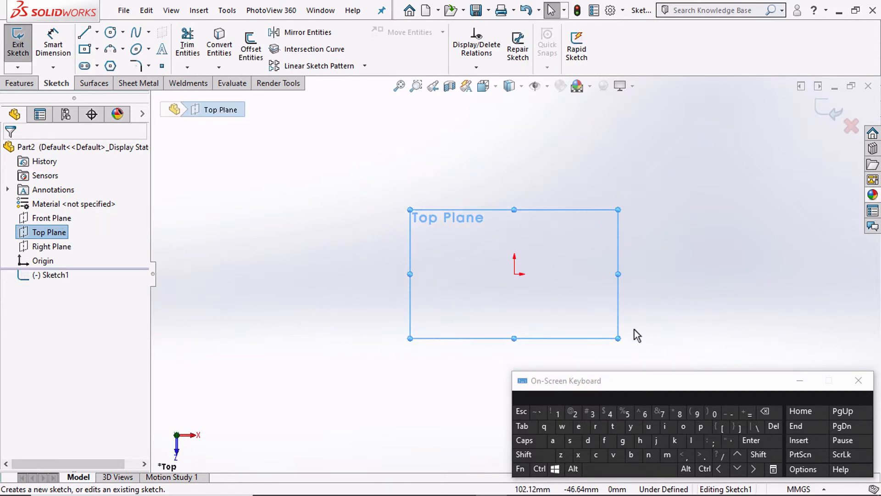
Draw a circle of about 22.6 mm radius centred on the origin and make it construction geometry
scroll(635, 330, down, 3)
click(109, 33)
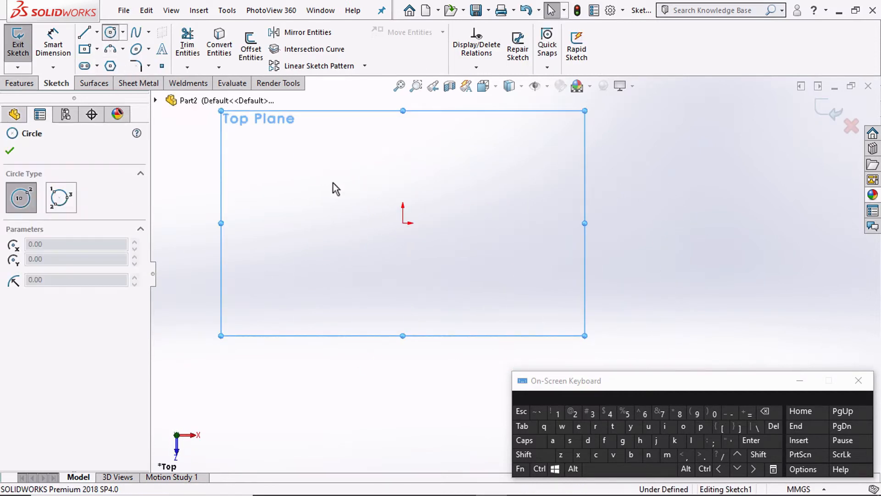
click(403, 223)
click(365, 251)
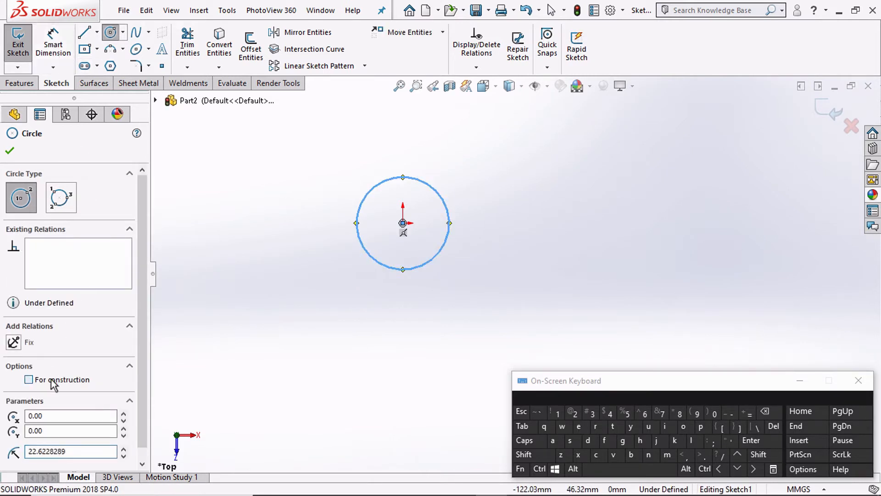
click(29, 379)
Dimension the construction circle's diameter as 22.5 mm and finish the sketch
click(61, 45)
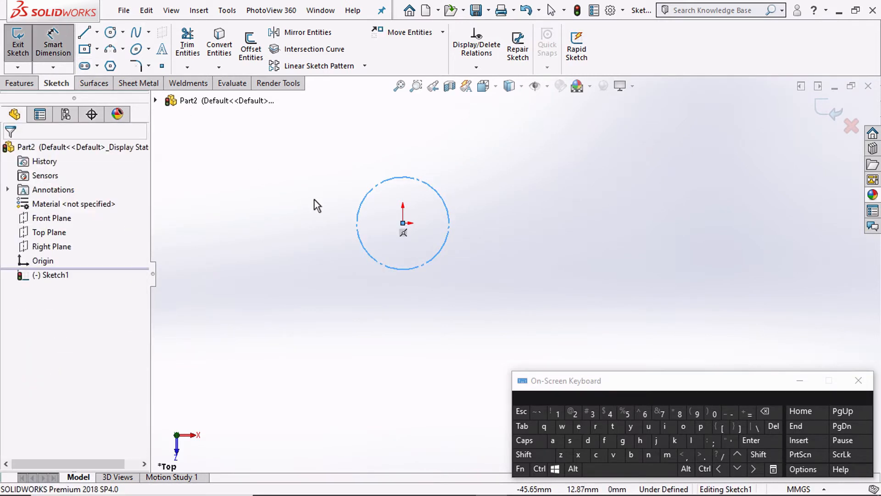
click(356, 213)
click(329, 225)
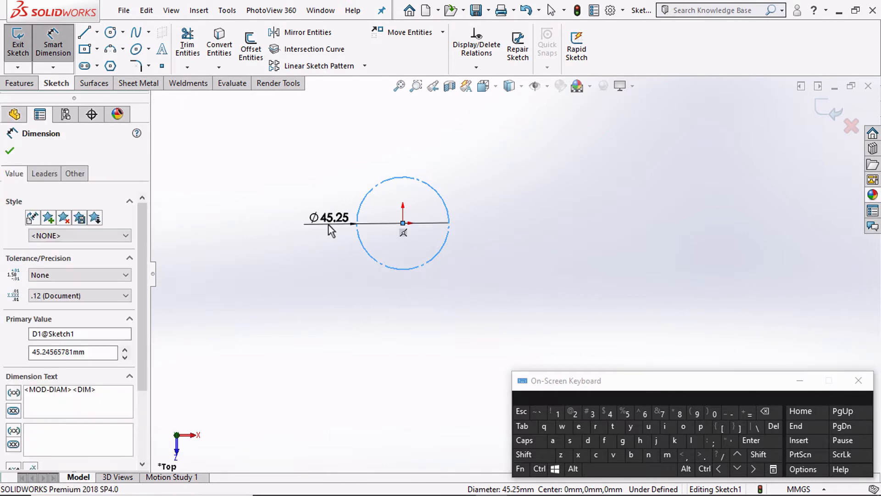
text(22.5)
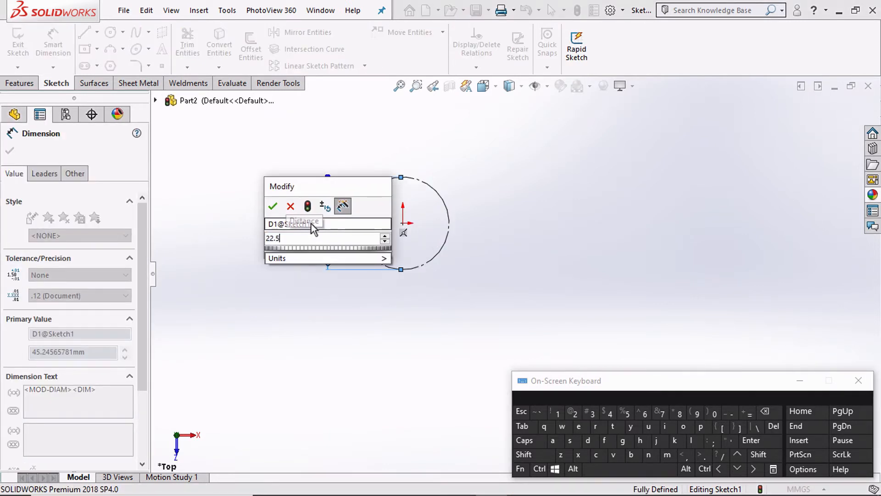
click(273, 205)
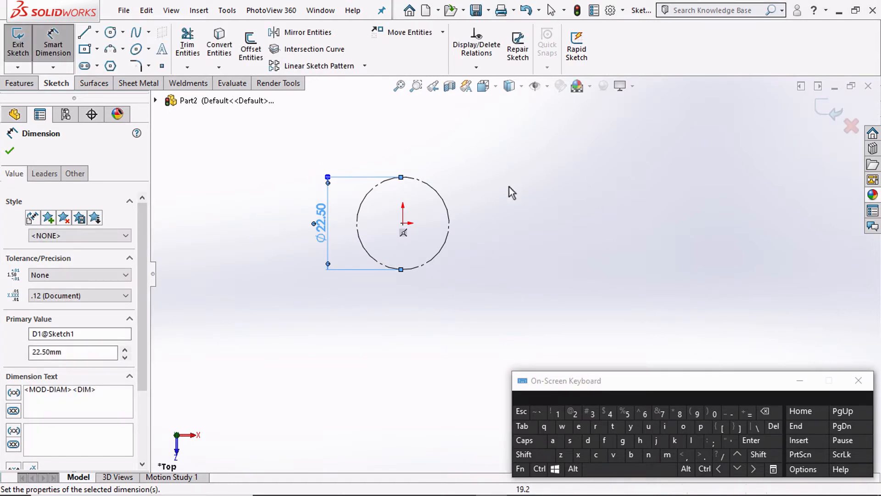
click(817, 104)
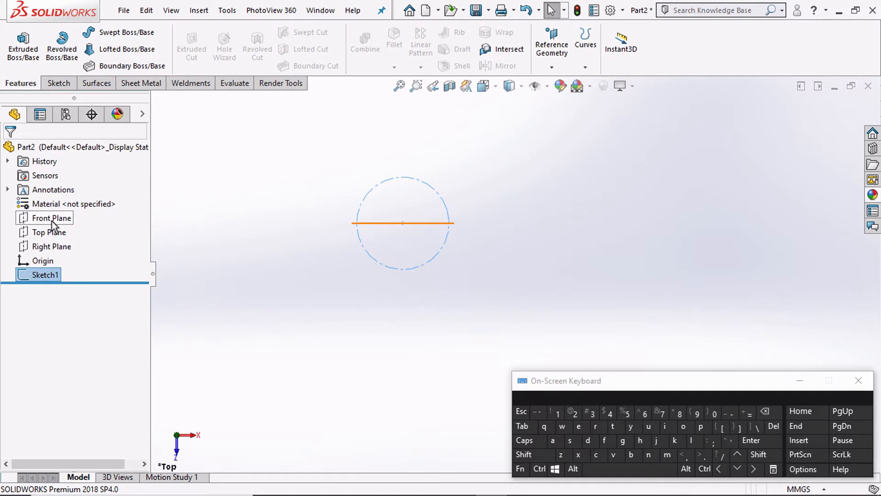
Start another sketch on the Top Plane and draw a horizontal centerline from the origin to the construction circle's left quadrant
click(51, 232)
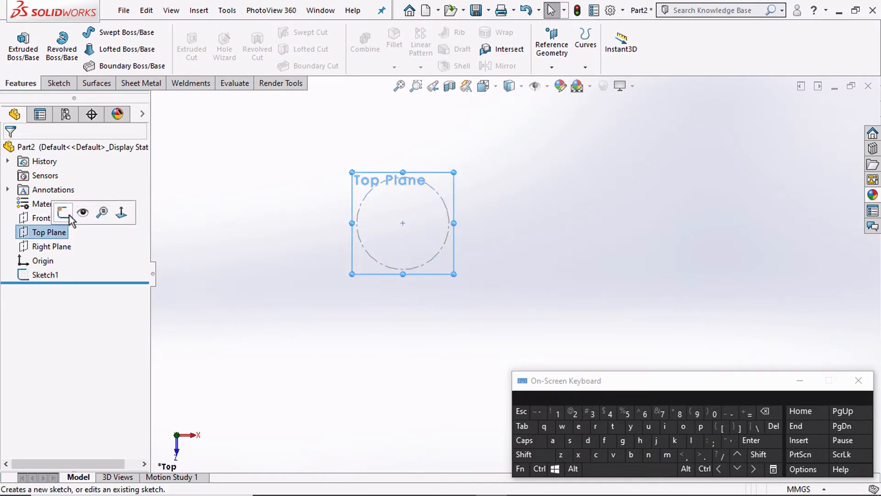
click(65, 212)
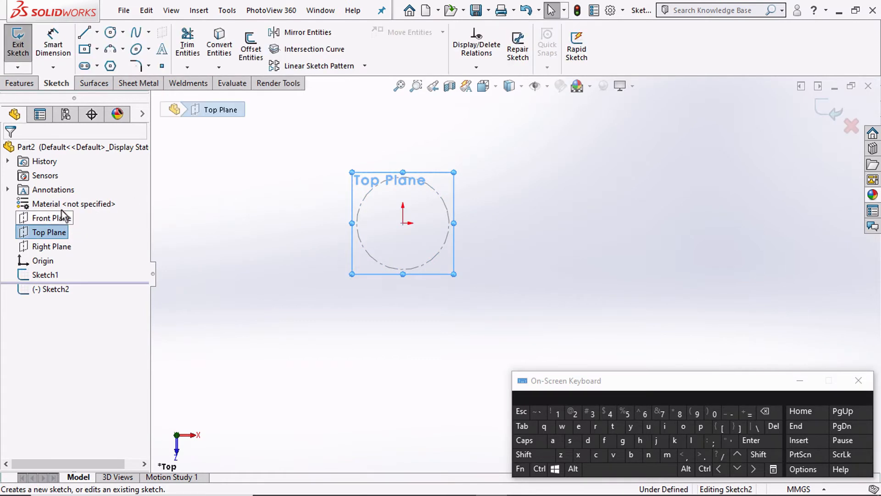
click(96, 31)
click(104, 63)
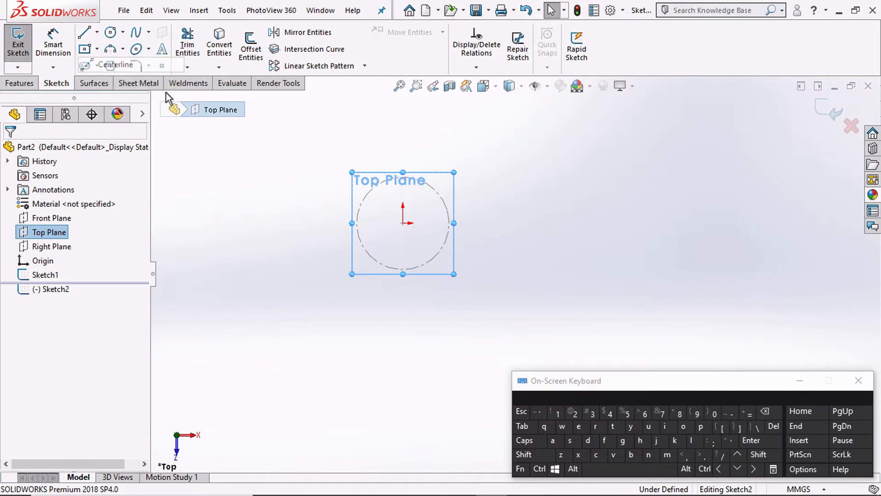
click(402, 223)
click(357, 224)
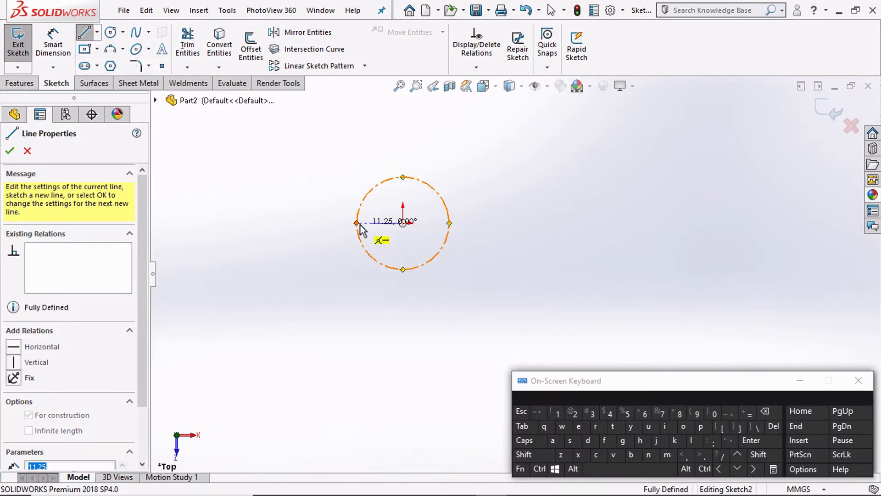
key(Escape)
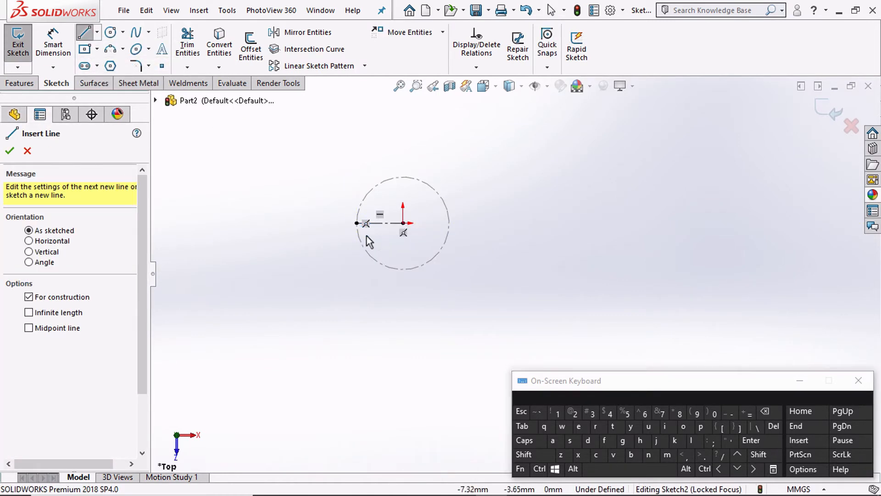
Draw a circle of about 3.6 mm radius centred on the centerline's outer end
click(112, 32)
click(357, 223)
click(349, 234)
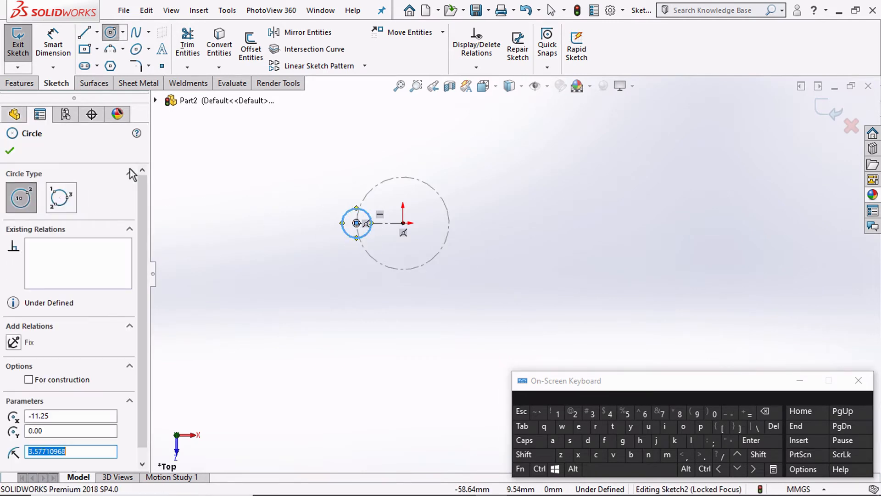
Dimension the small circle's diameter as 1 mm and finish the sketch
click(53, 42)
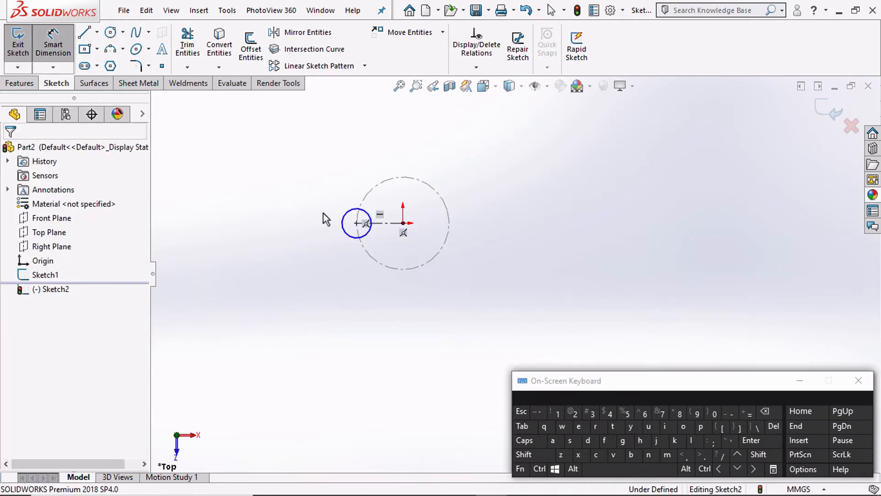
click(342, 220)
click(318, 216)
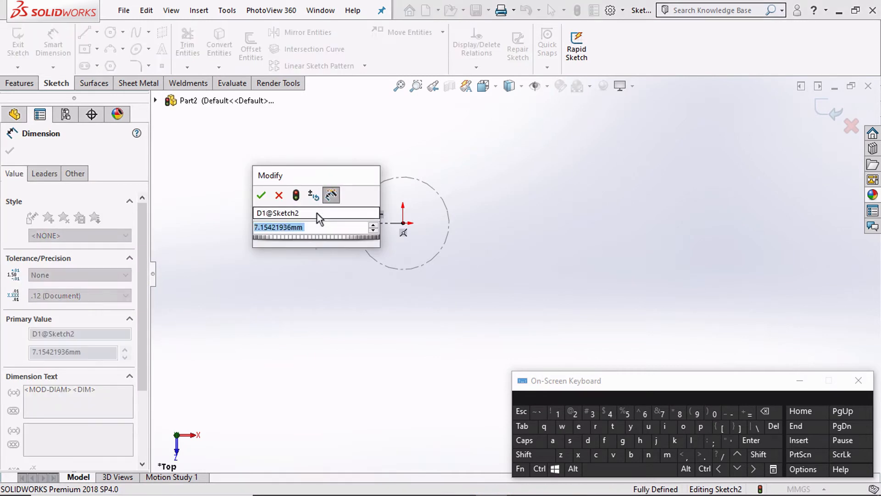
text(1)
click(261, 195)
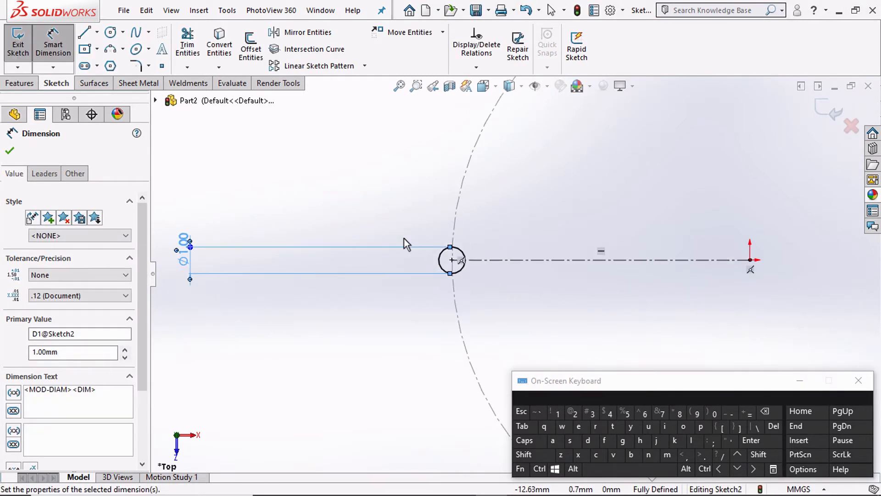
scroll(546, 285, up, 5)
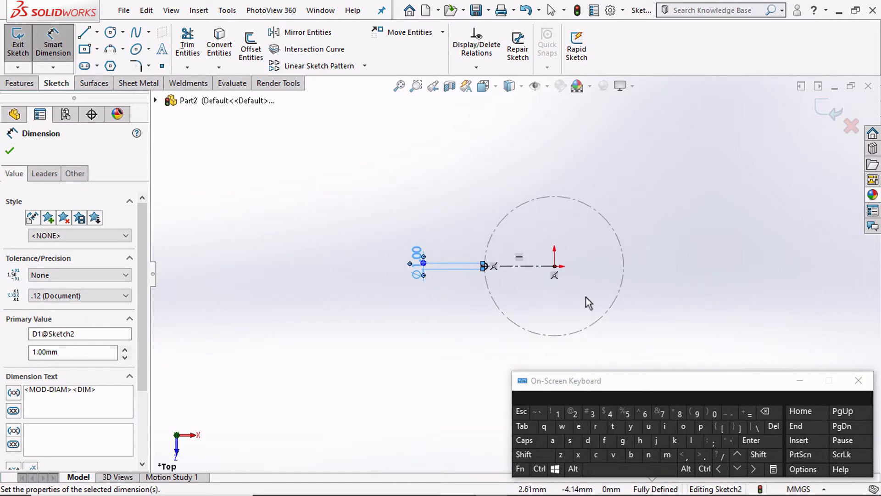
click(822, 109)
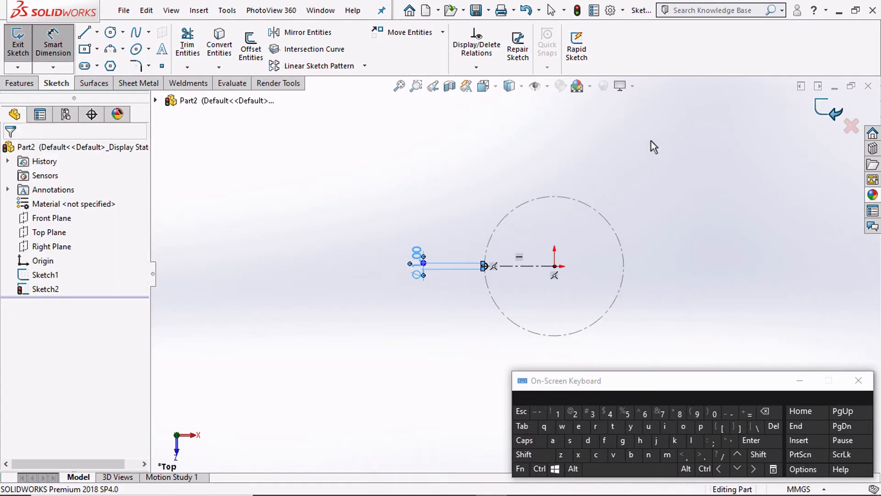
Start a sketch on the Front Plane and draw a vertical line downward from just below the small circle's centre
click(483, 86)
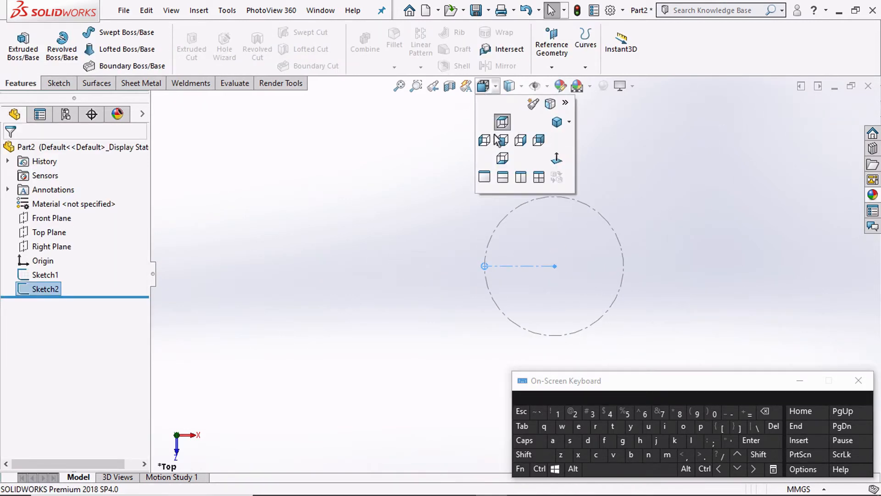
click(503, 144)
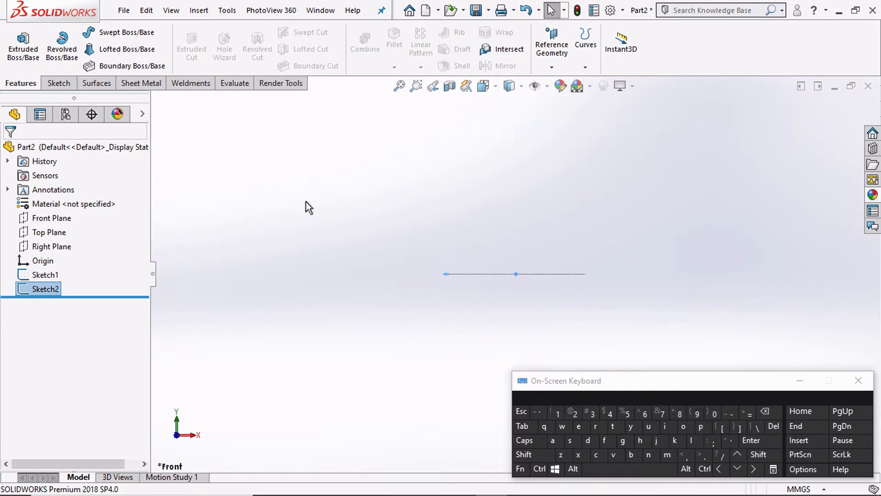
click(46, 220)
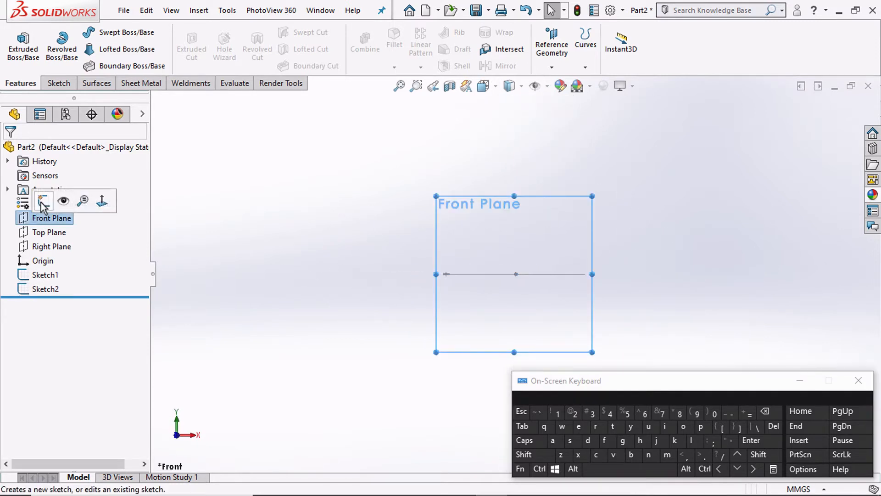
click(43, 202)
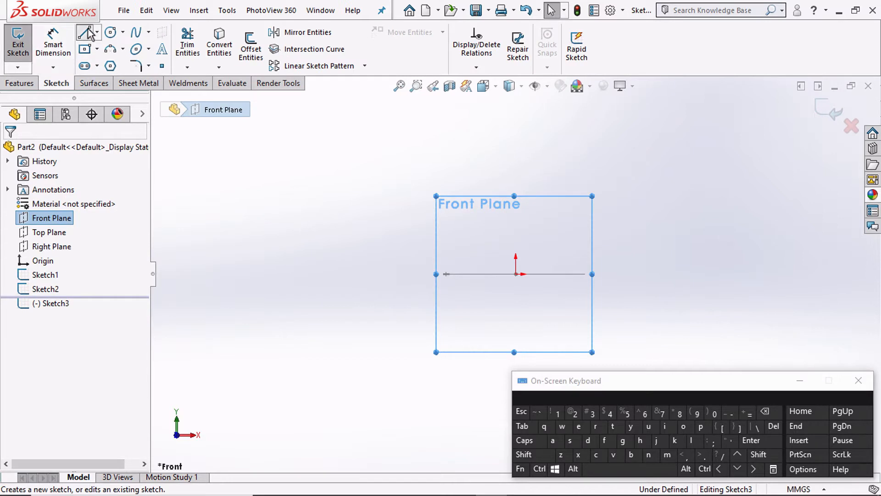
click(86, 32)
scroll(431, 282, down, 3)
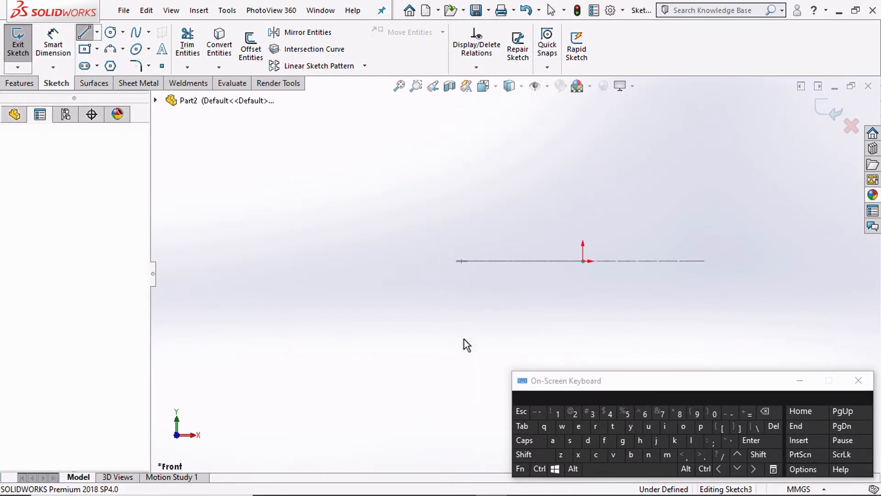
click(462, 274)
click(463, 350)
key(Escape)
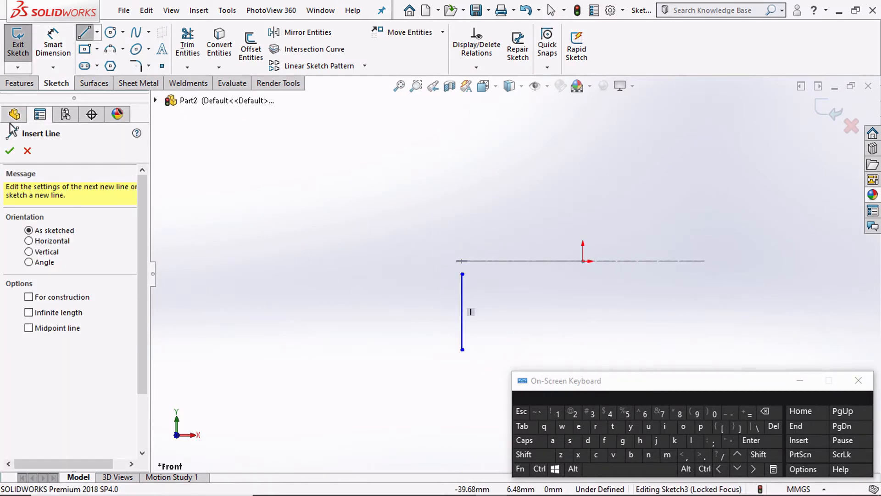
click(27, 152)
Add a Pierce relation between the vertical line's upper endpoint and the large construction circle
middle_drag(454, 211, 458, 273)
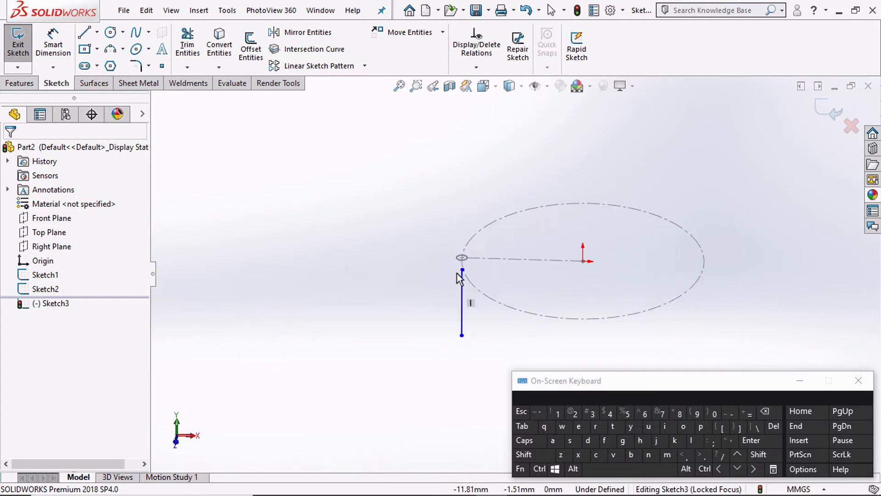
scroll(476, 271, down, 5)
click(444, 270)
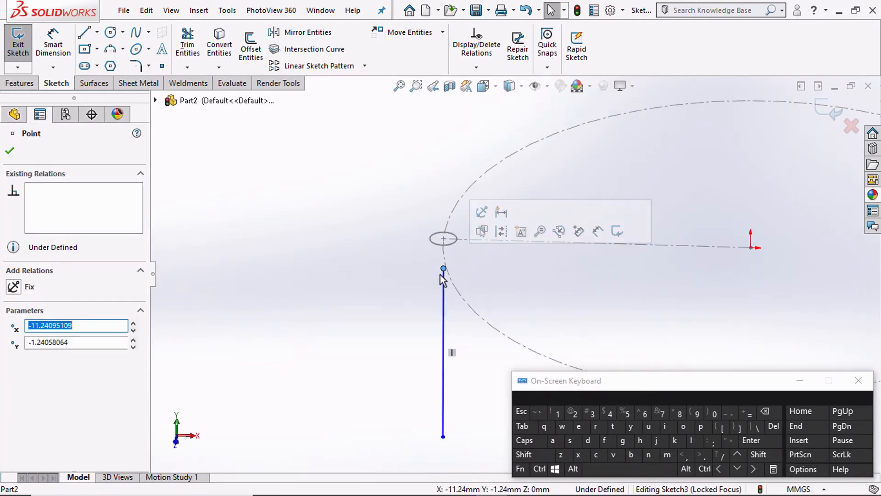
click(527, 455)
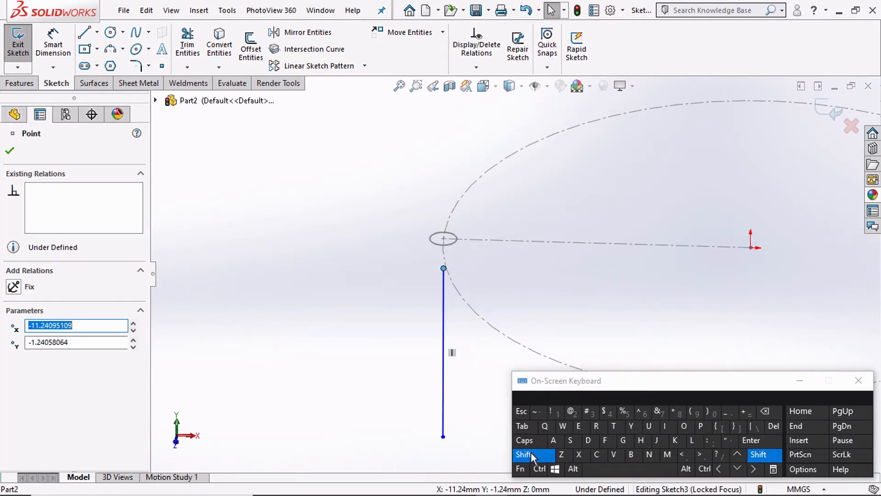
shift+click(449, 229)
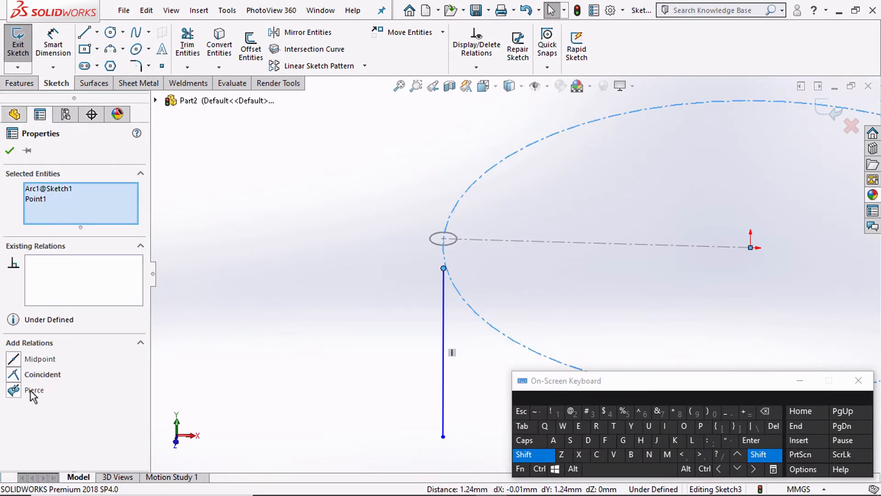
click(14, 391)
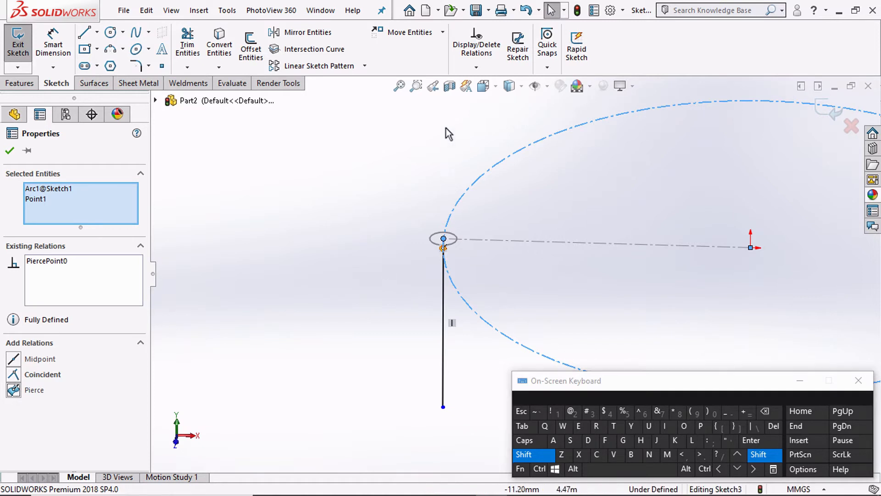
click(532, 455)
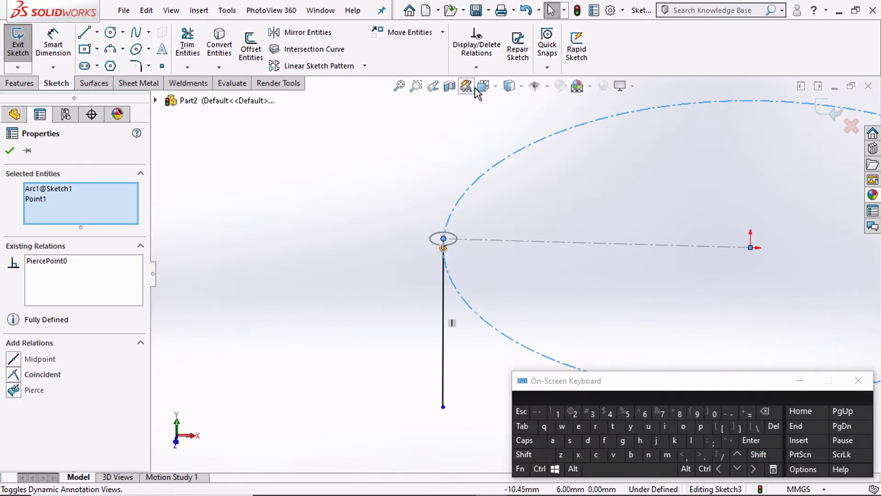
Dimension the vertical line's length as 15 mm in the front view
key(ctrl+8)
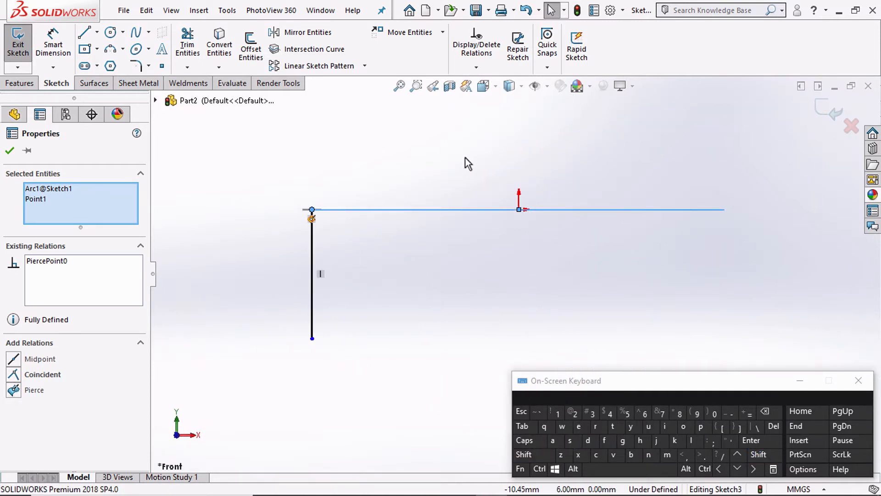
click(370, 307)
click(64, 41)
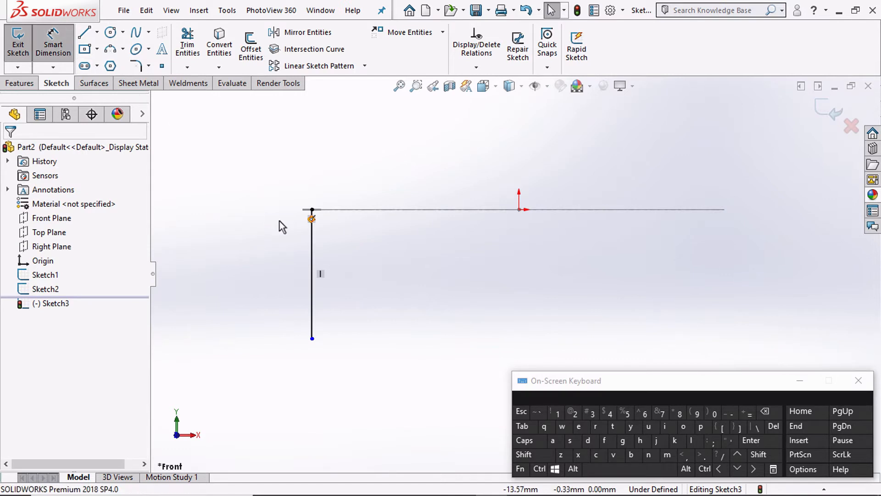
click(312, 235)
click(279, 265)
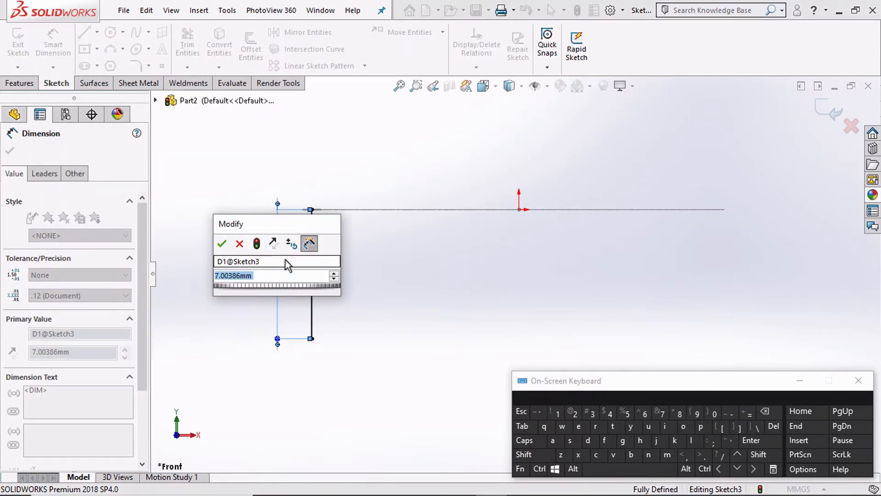
text(15)
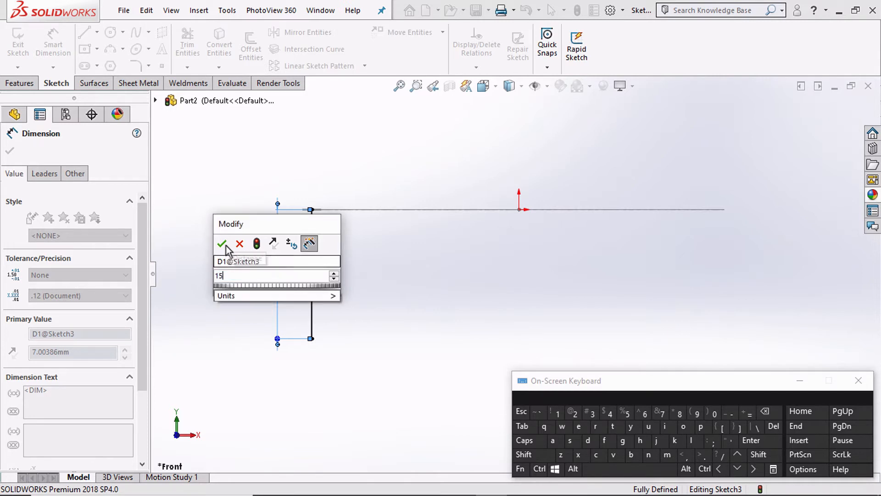
click(223, 244)
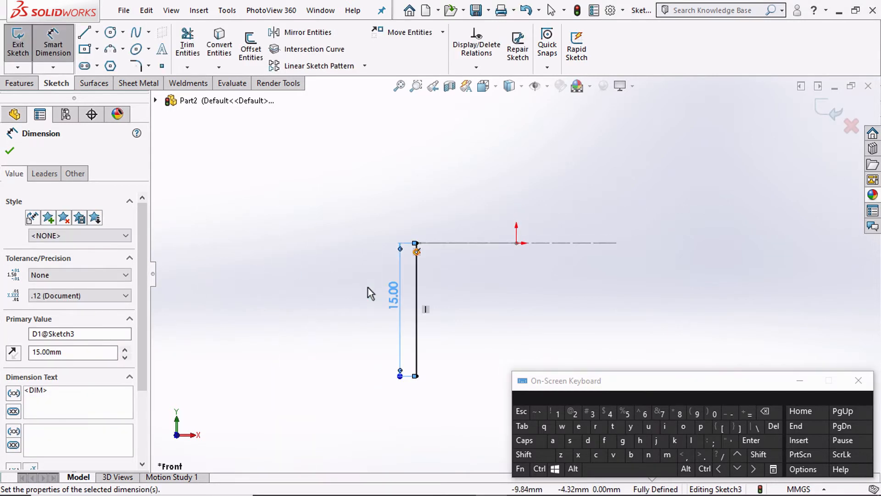
Draw a vertical centerline about 21 mm long downward from the origin
click(97, 33)
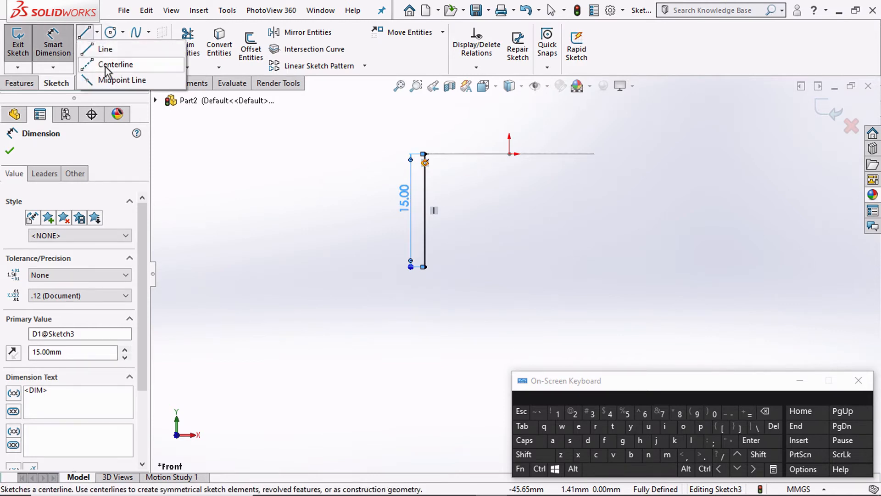
click(110, 64)
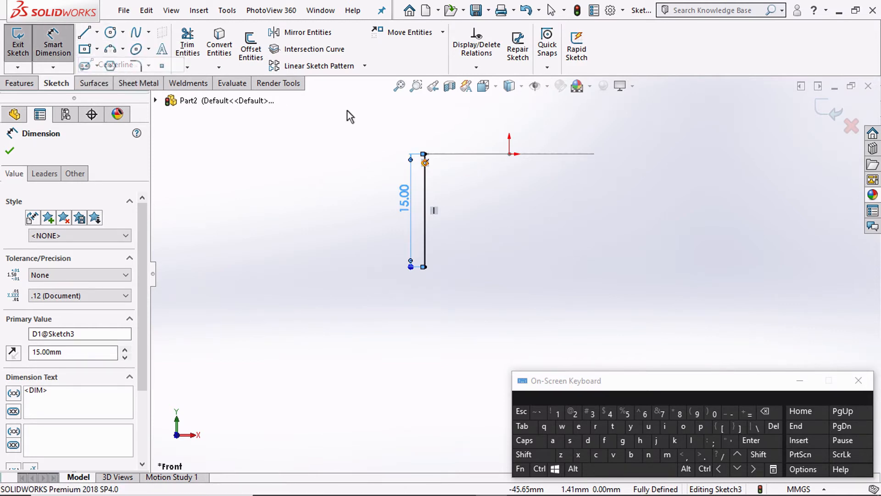
click(509, 153)
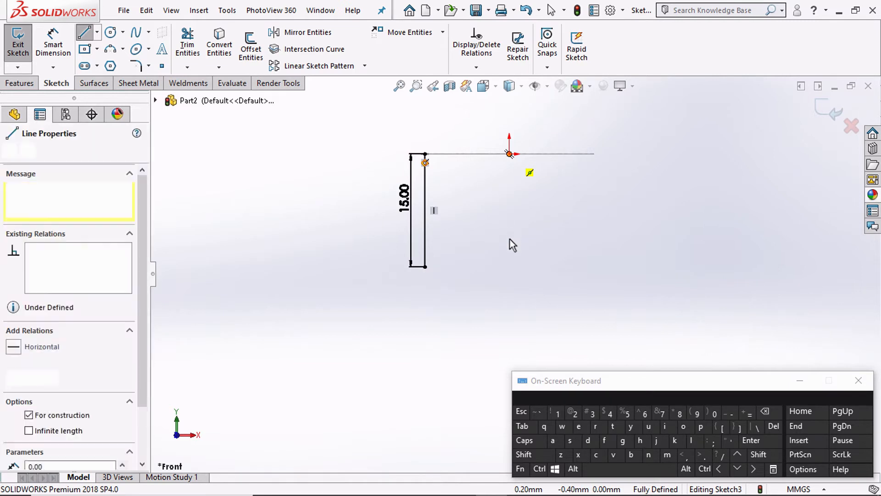
click(511, 313)
key(Escape)
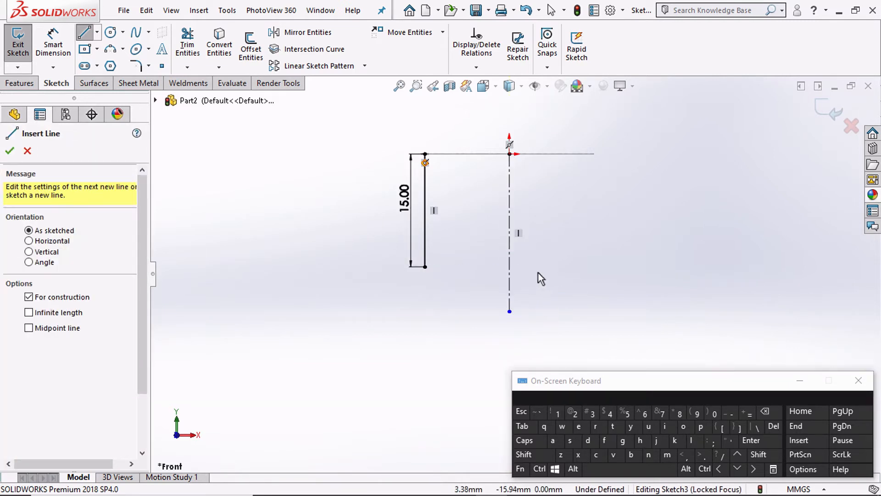
scroll(440, 257, up, 3)
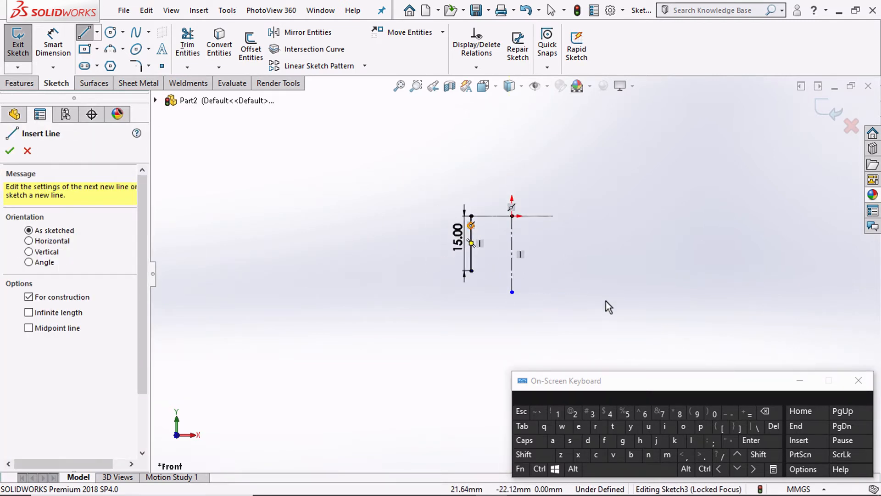
scroll(604, 315, down, 3)
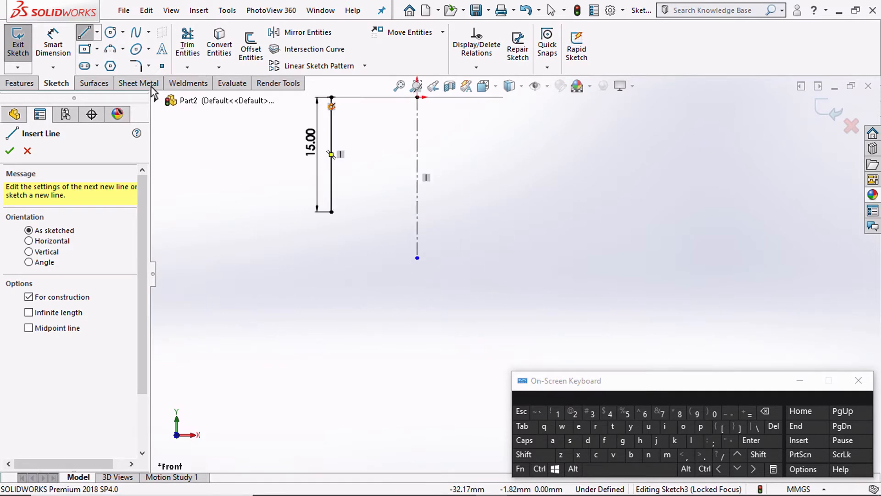
Draw a three-point arc from the vertical line's lower end, curving down and outward away from the centerline and tangent to the line
click(110, 49)
click(334, 215)
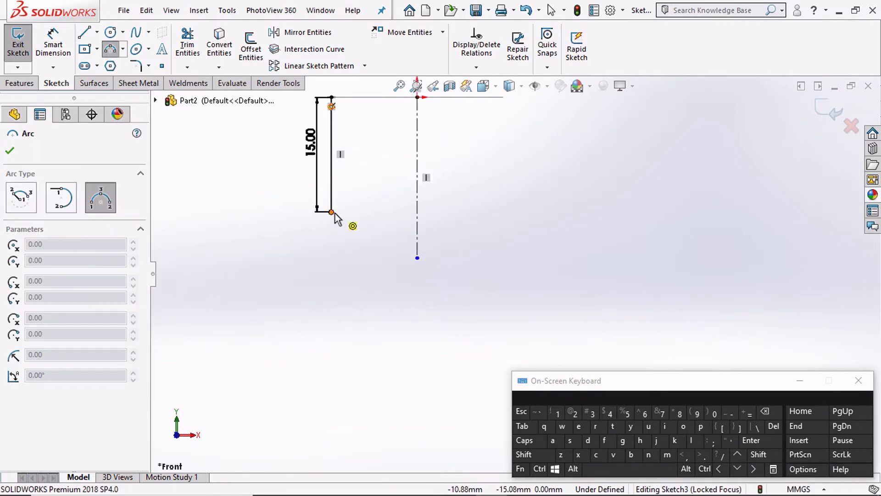
click(274, 344)
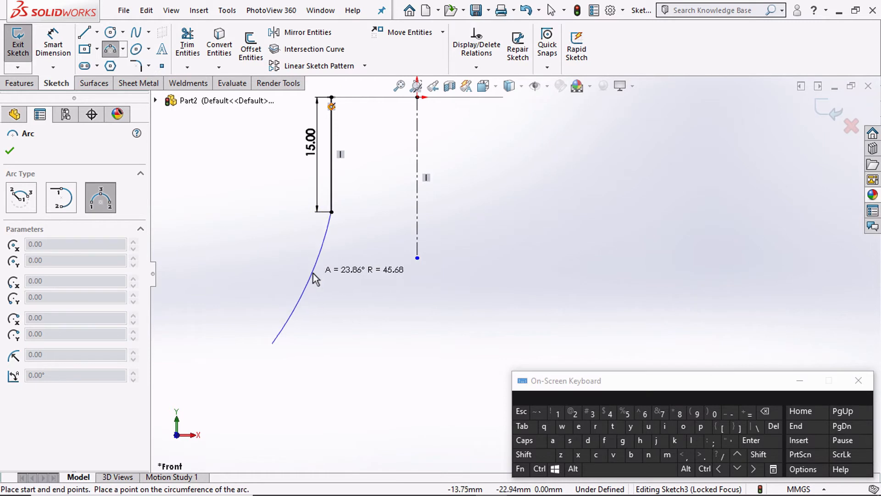
click(327, 273)
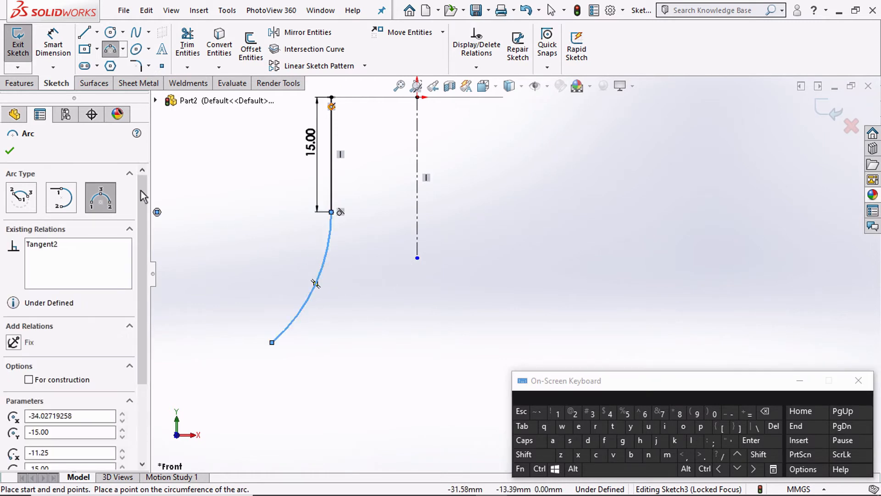
click(10, 151)
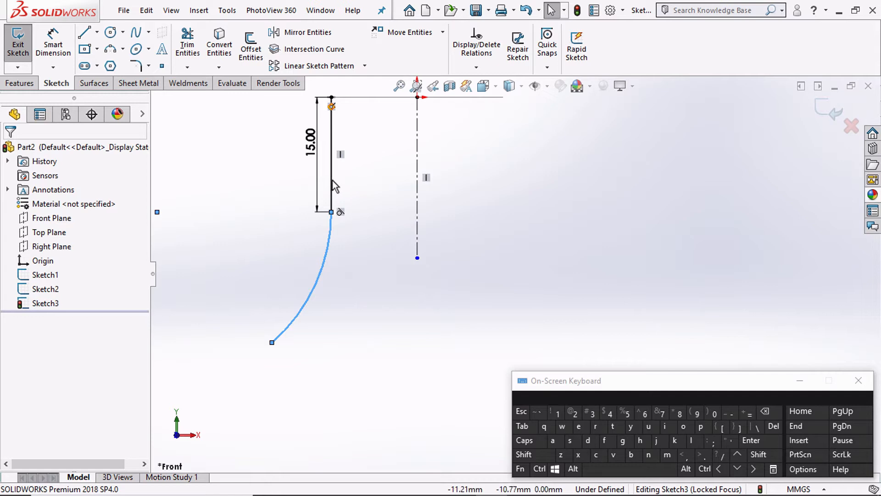
Select the arc together with the vertical line to check the relation between them
click(527, 456)
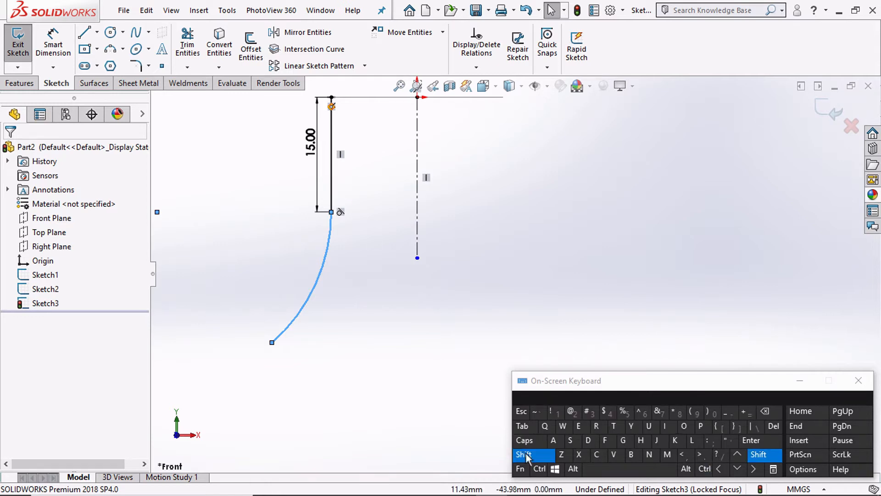
shift+click(331, 181)
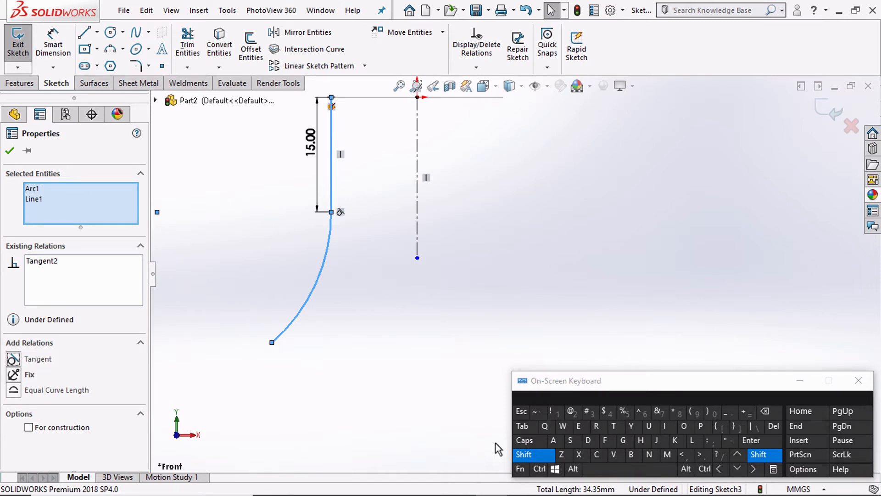
click(528, 454)
click(415, 380)
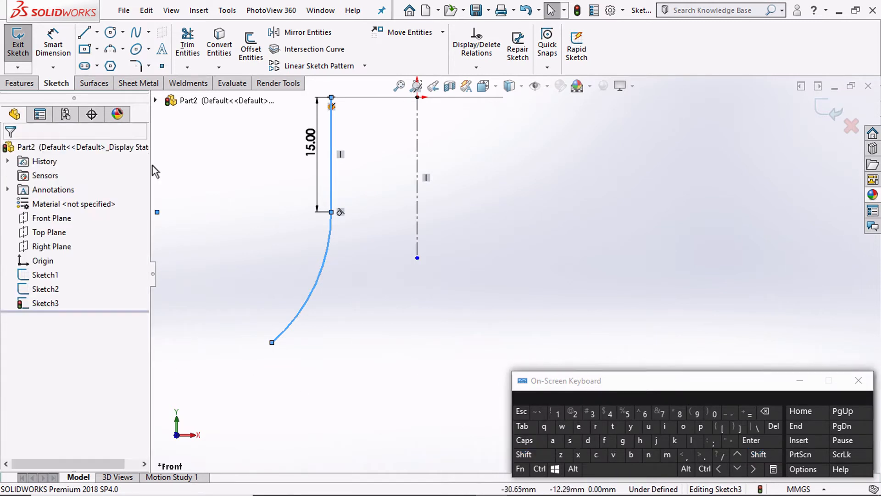
Dimension the vertical centerline's length from the origin as 150 mm
click(53, 46)
click(418, 209)
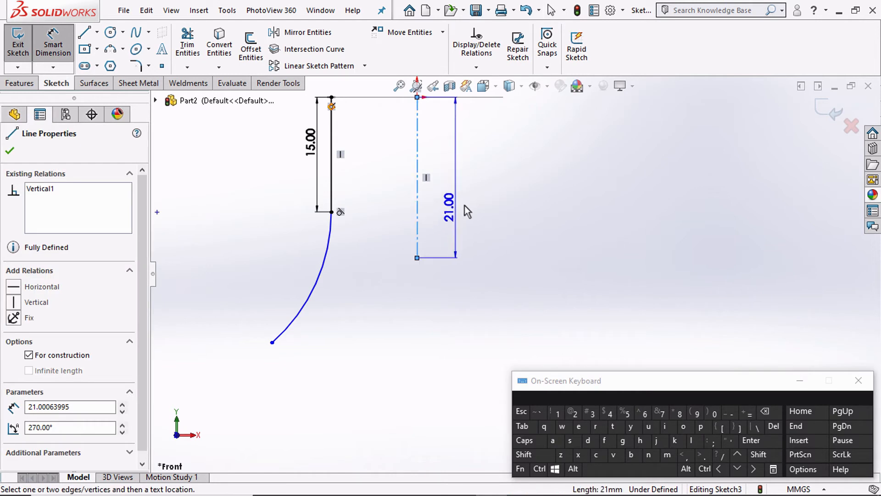
click(513, 321)
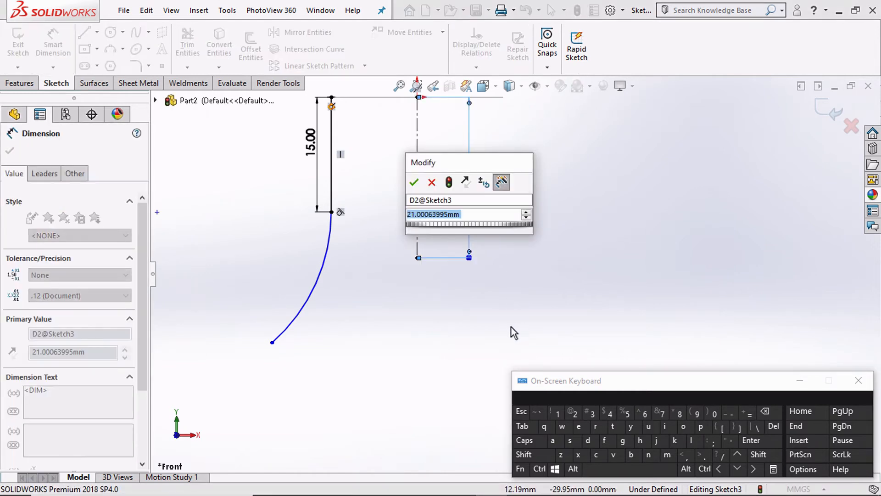
click(555, 412)
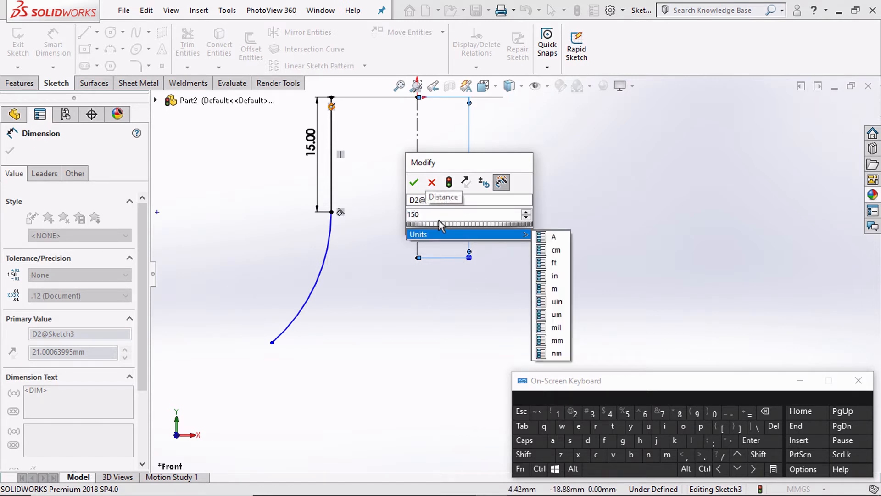
click(414, 182)
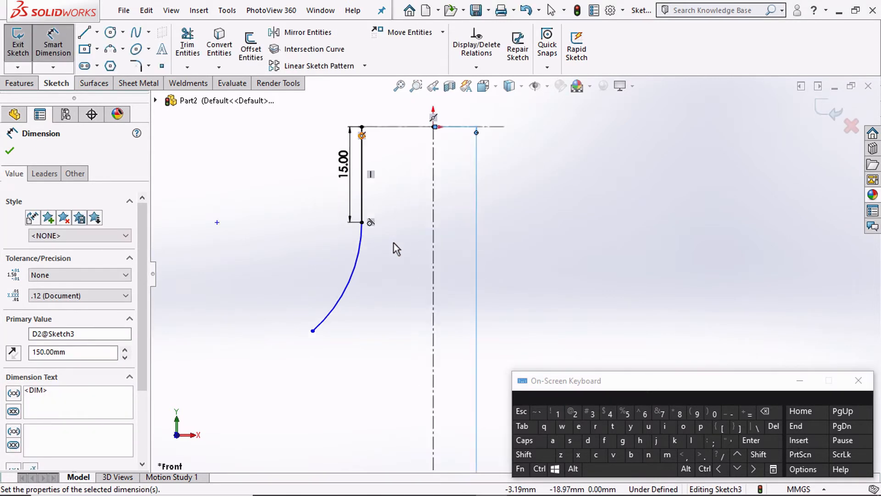
scroll(544, 354, down, 4)
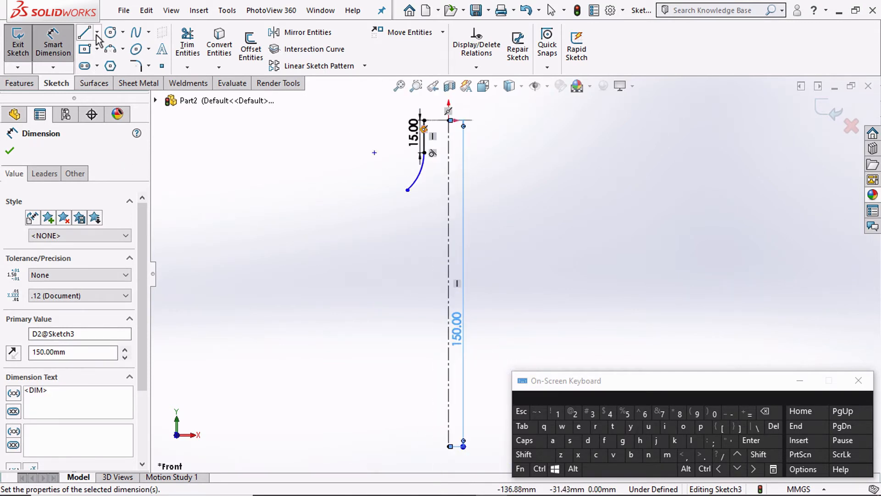
Draw a short separate vertical centerline beside the lower part of the 150 mm centerline, on the arc's side
click(110, 49)
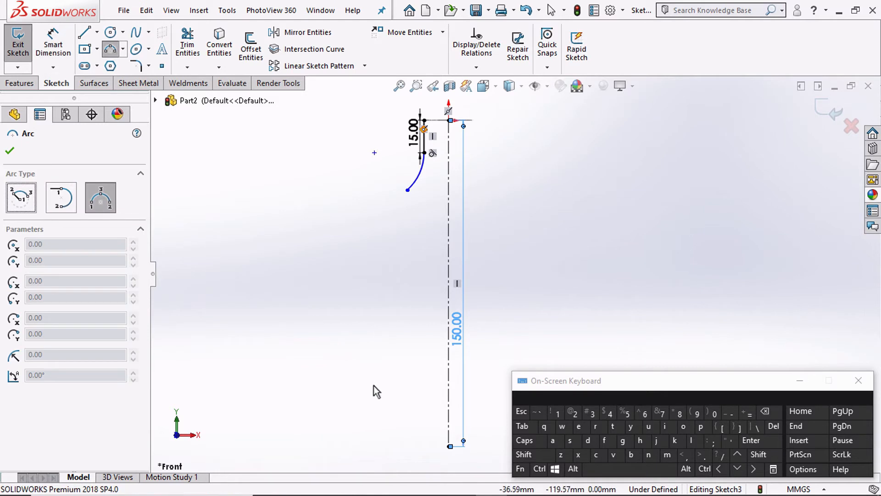
click(98, 32)
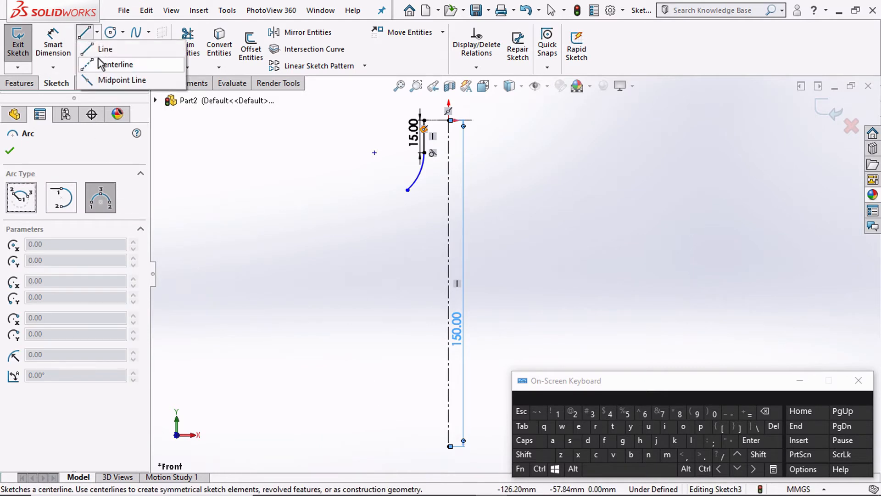
click(92, 63)
click(353, 342)
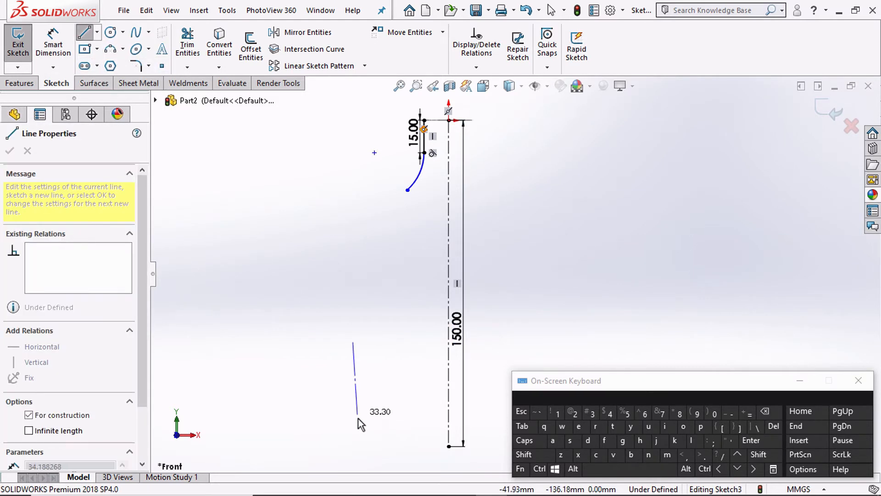
click(353, 423)
key(Escape)
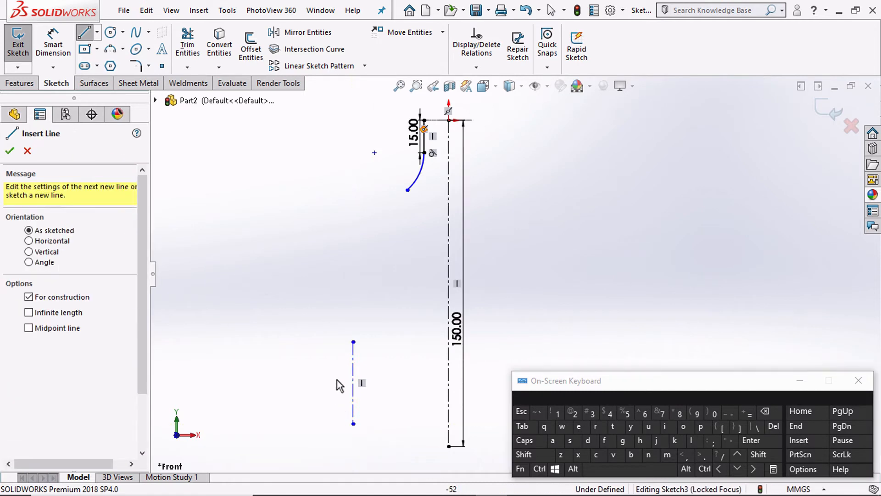
Draw a horizontal centerline about 44 mm long from the short centerline's midpoint to the 150 mm centerline
click(353, 382)
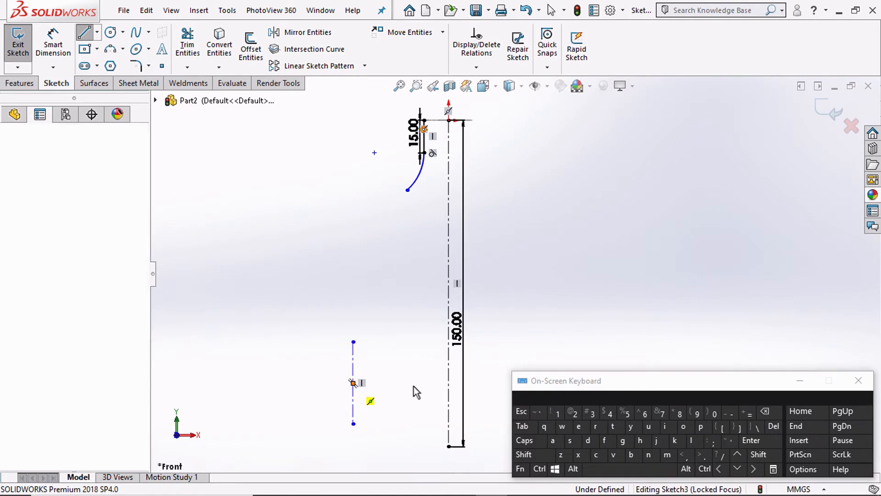
click(449, 383)
key(Escape)
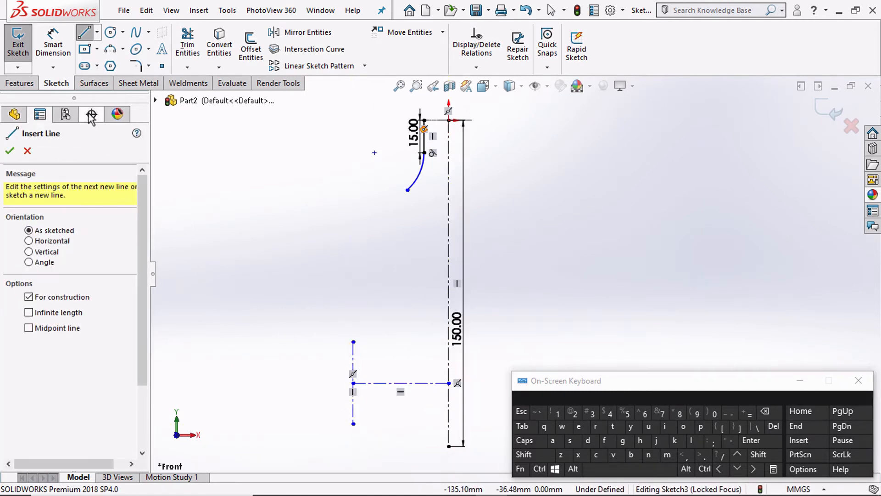
Dimension the horizontal centerline's length as 30 mm
click(53, 44)
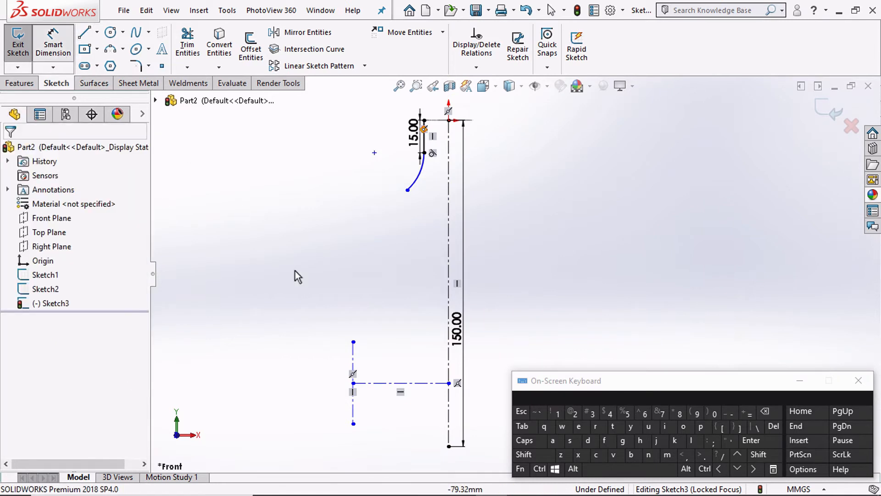
click(420, 383)
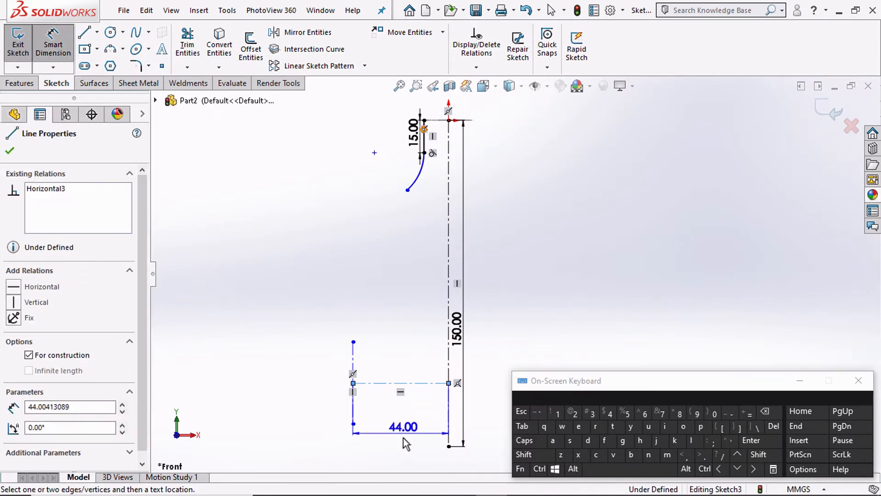
click(402, 465)
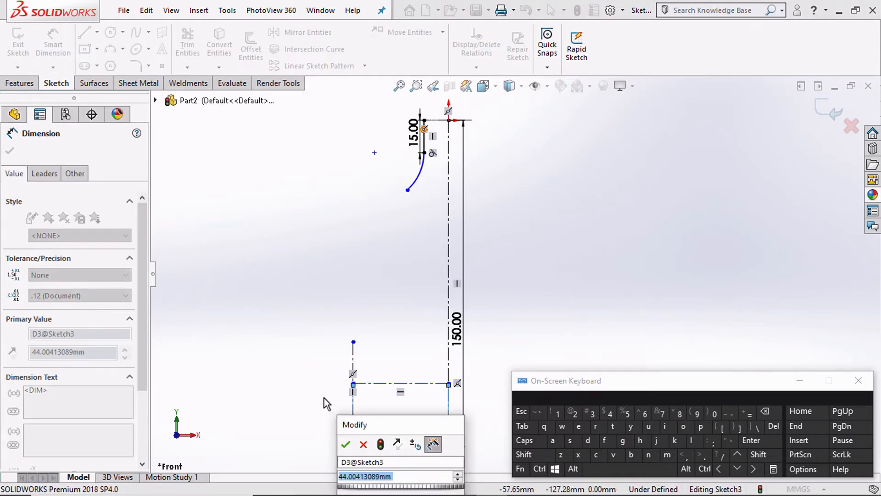
text(30)
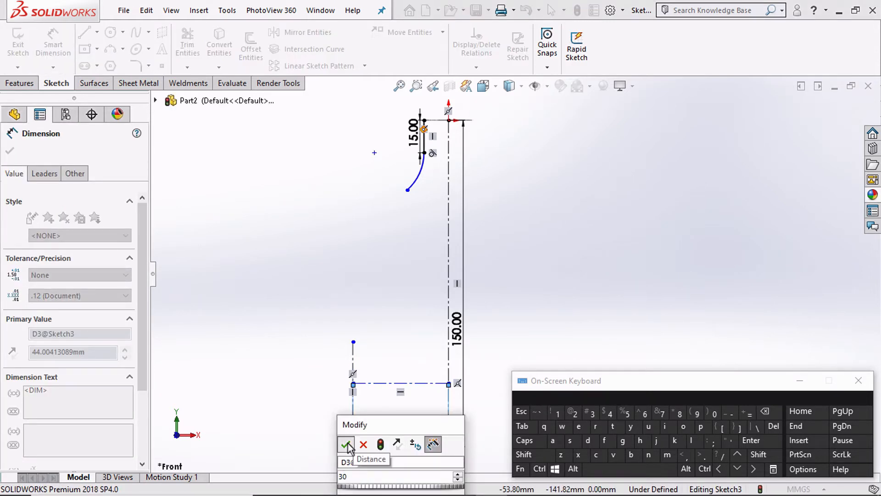
key(Return)
scroll(461, 427, up, 1)
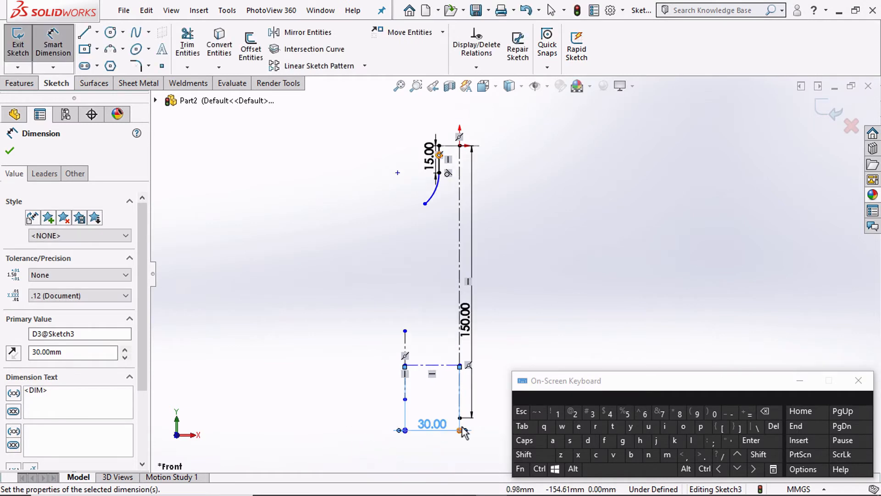
scroll(452, 436, down, 3)
scroll(500, 312, up, 2)
scroll(505, 315, down, 3)
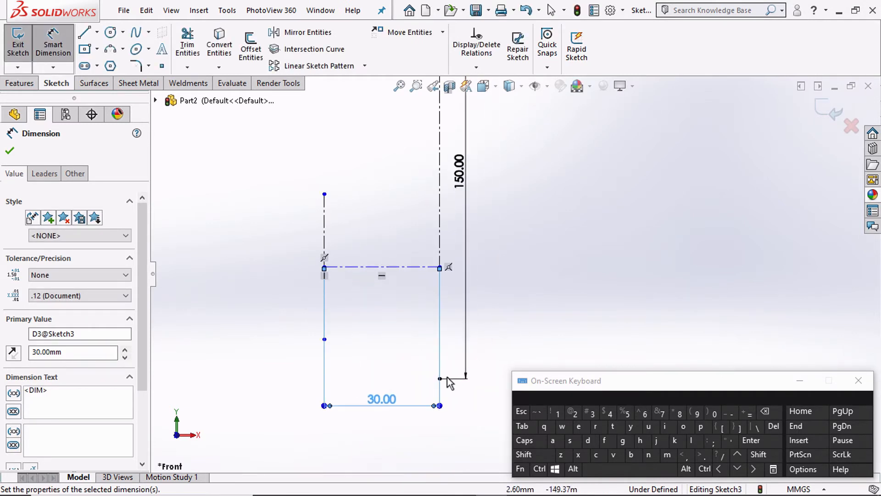
Dimension the vertical distance from the 150 mm centerline's lower endpoint to the horizontal centerline as 40 mm
click(439, 378)
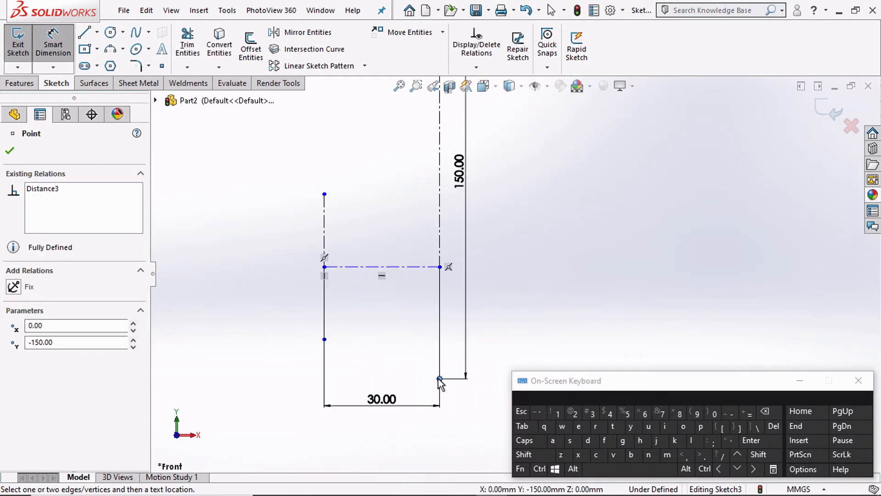
click(373, 267)
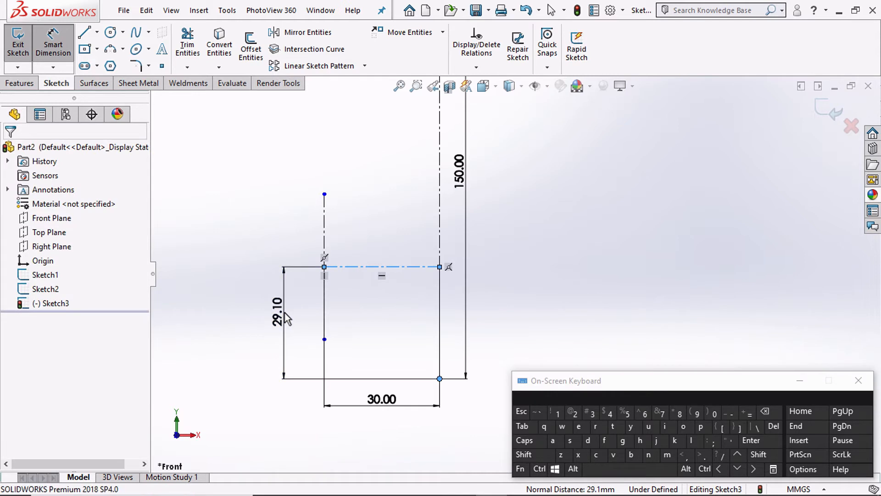
click(287, 317)
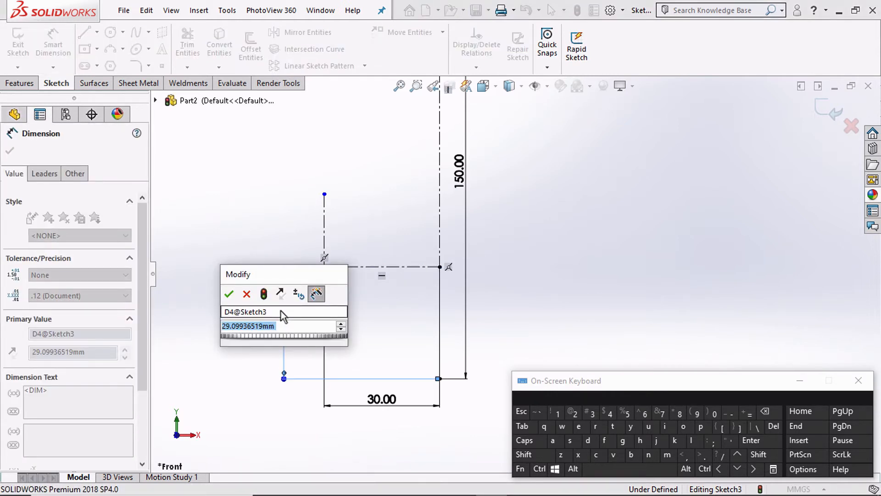
text(40)
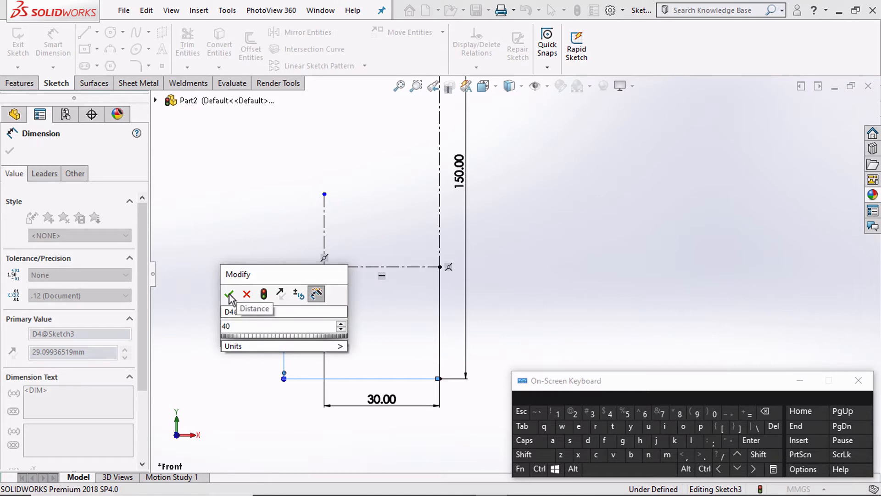
click(229, 295)
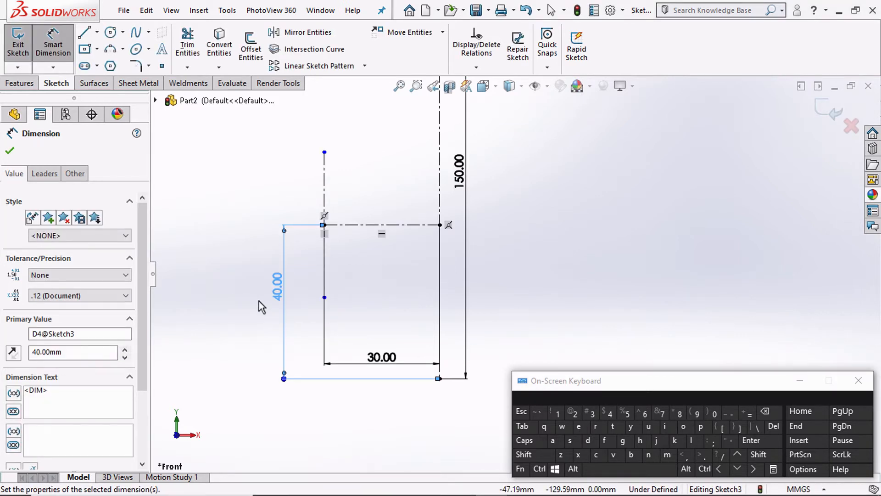
click(247, 223)
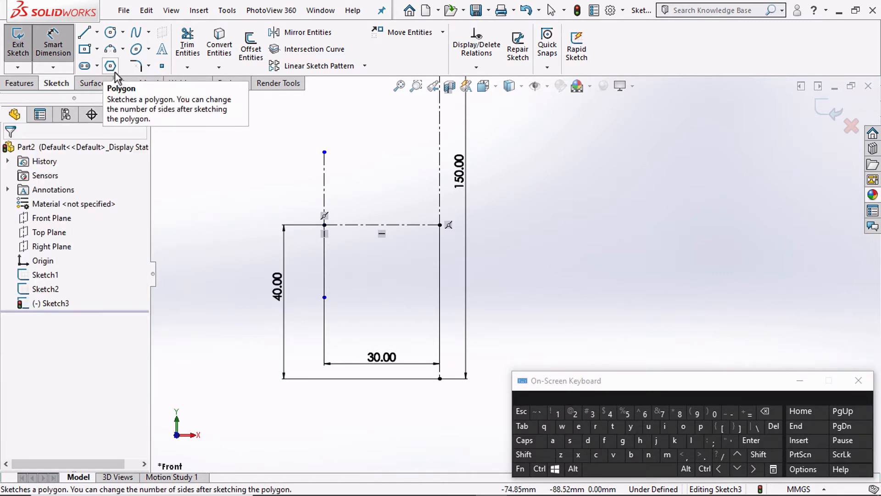
Draw a three-point arc of about 29 mm radius between the two vertical centerlines, bulging toward the short one
click(111, 48)
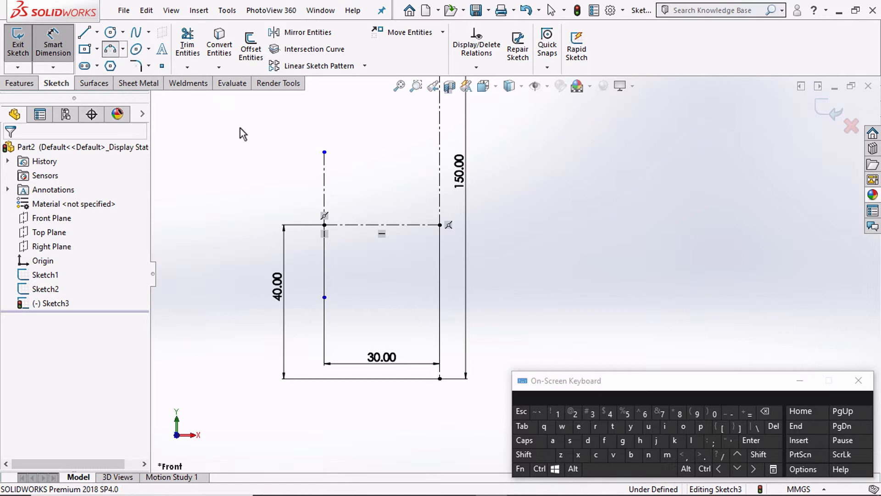
click(366, 128)
click(366, 284)
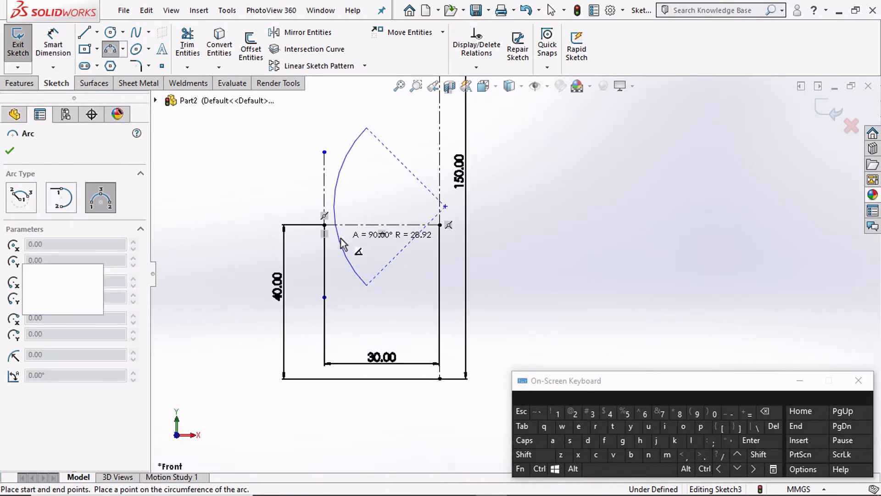
click(342, 243)
click(10, 151)
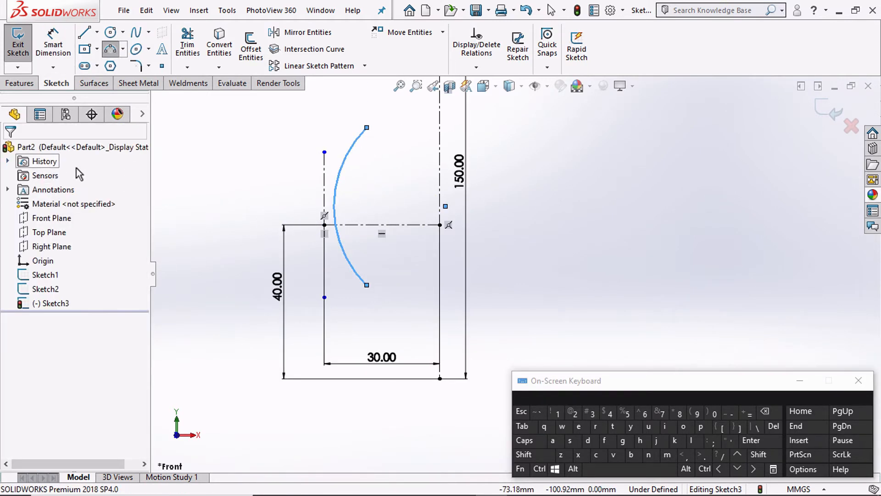
Add a tangent relation between the new arc and the short vertical centerline
shift+click(325, 189)
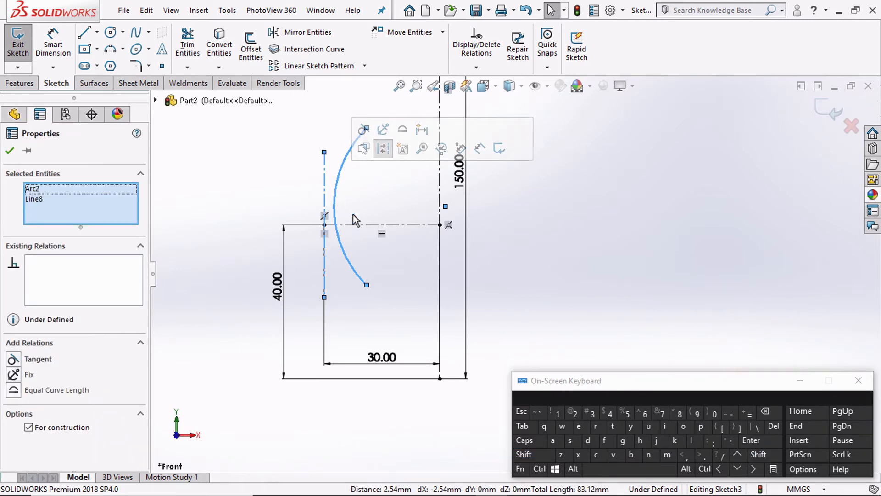
click(248, 228)
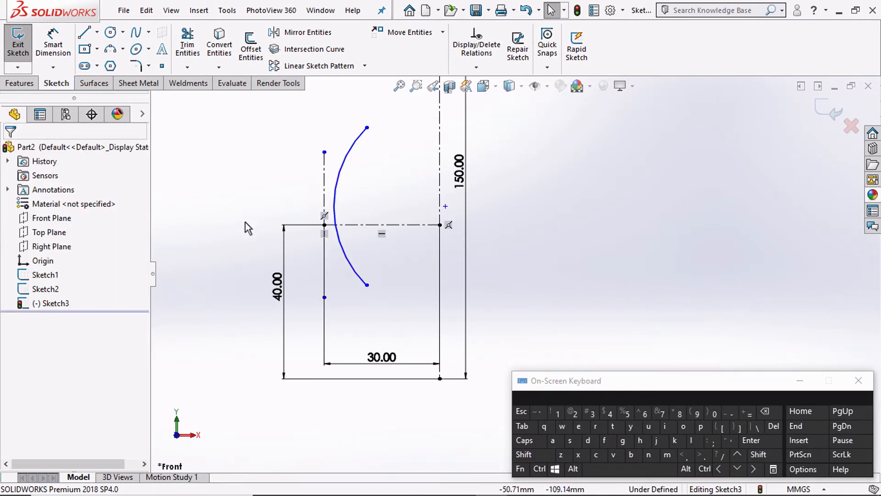
click(340, 188)
click(529, 455)
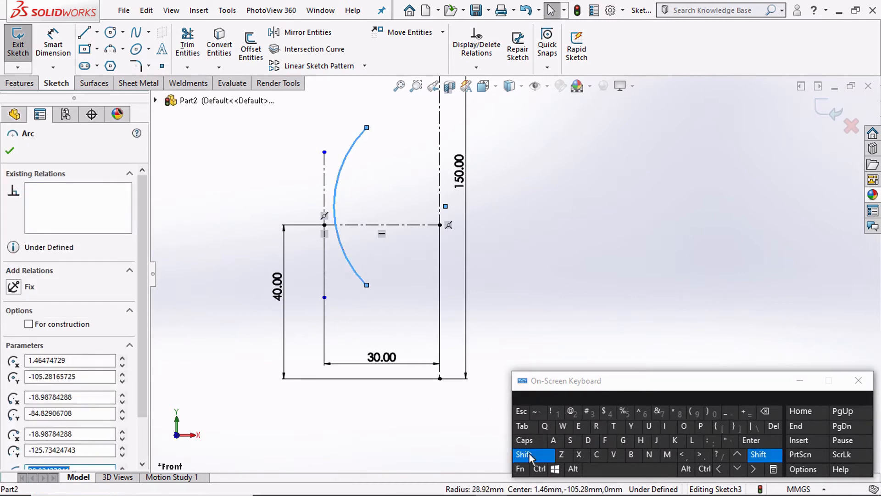
shift+click(327, 189)
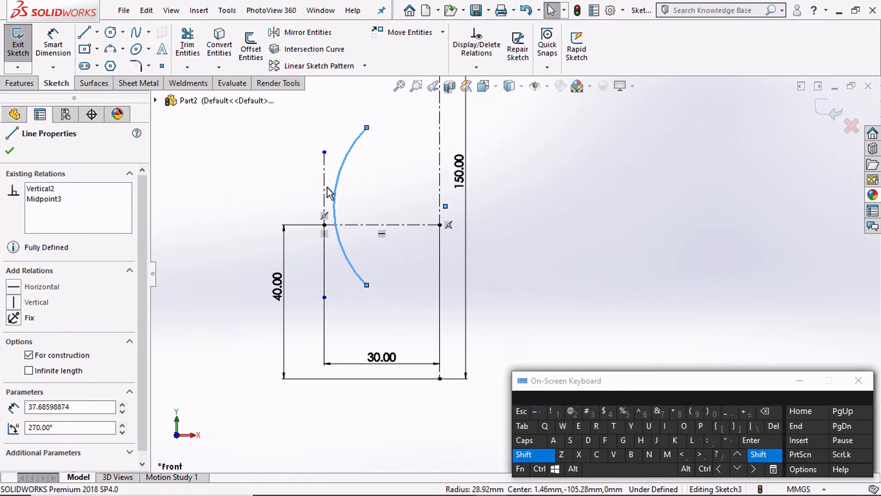
click(37, 360)
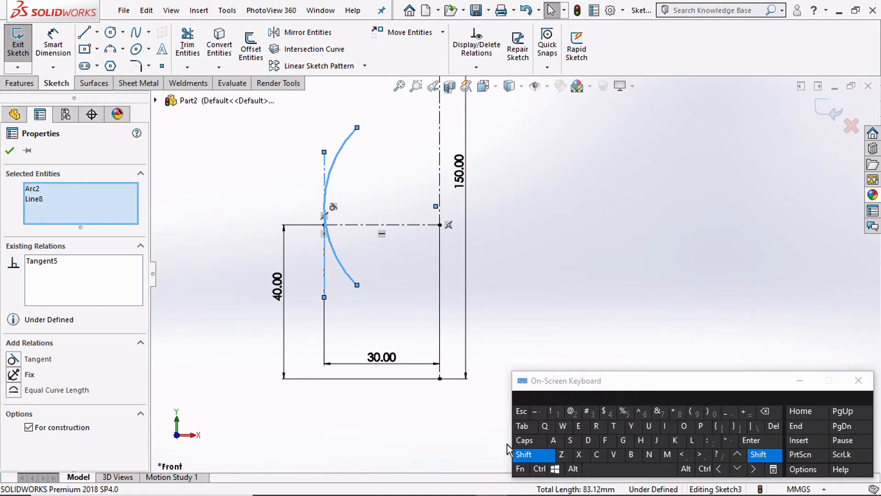
click(523, 455)
click(360, 255)
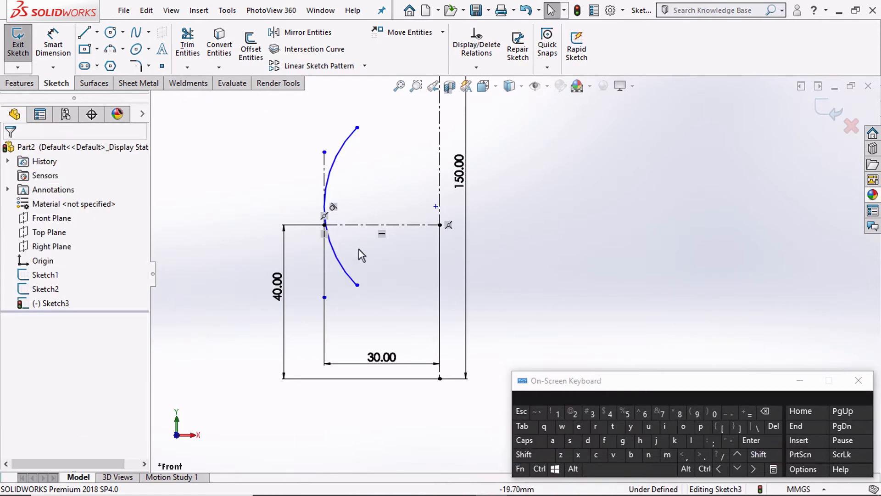
Make the arc coincident with the short centerline's midpoint and shift the arc's lower endpoint slightly outward
click(325, 225)
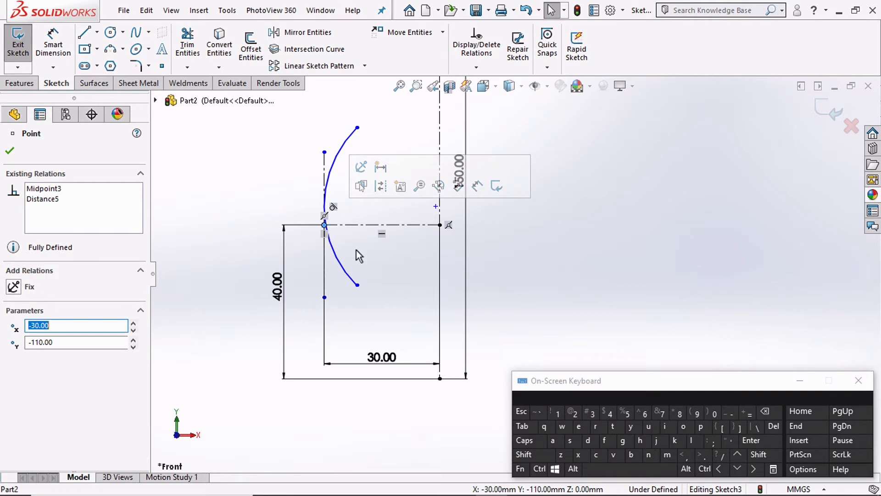
click(523, 455)
shift+click(339, 161)
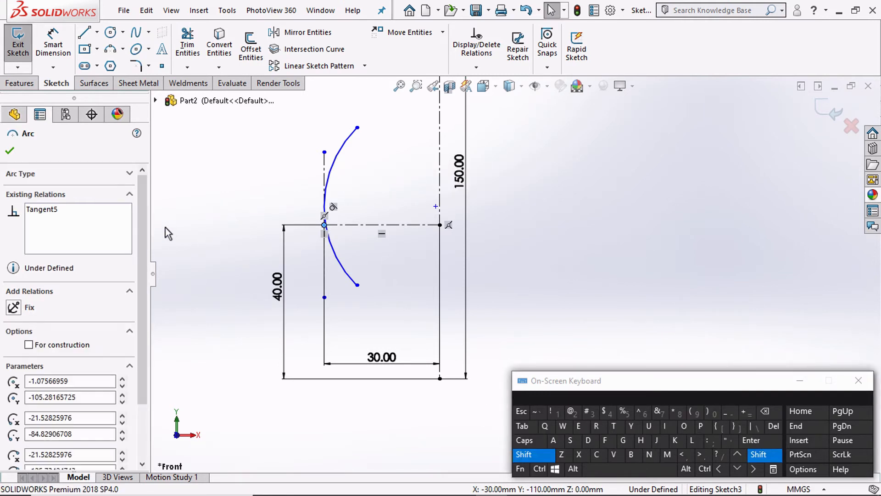
click(37, 392)
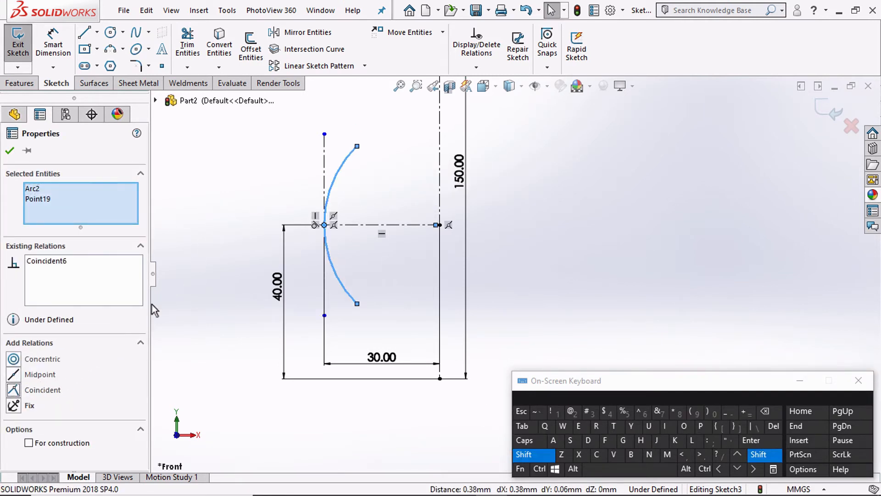
click(494, 305)
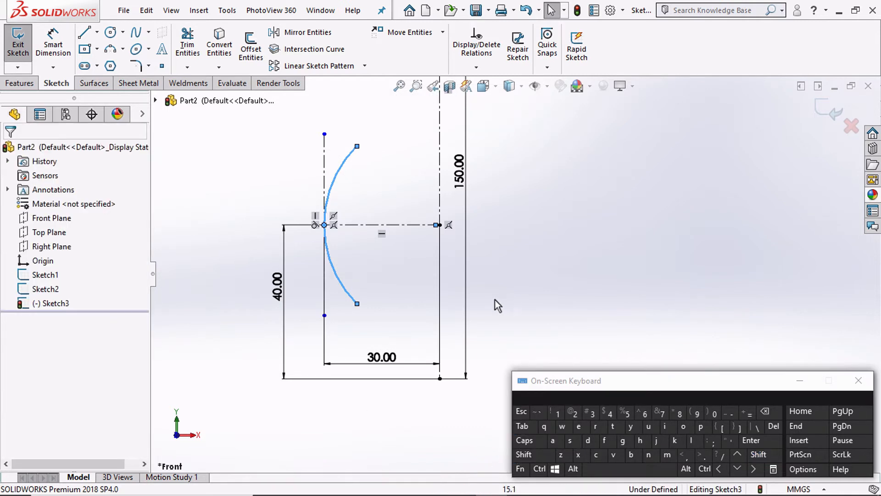
mouse_move(358, 305)
mouse_down()
mouse_move(351, 321)
mouse_move(353, 306)
mouse_up()
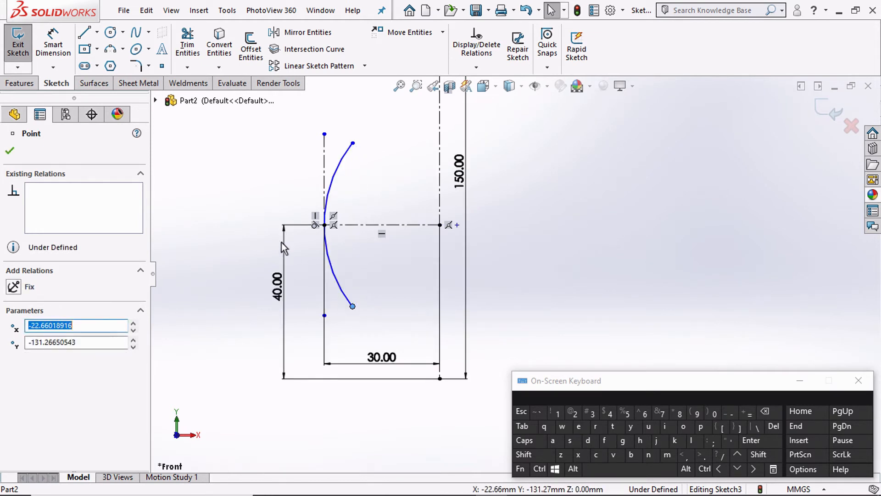
Draw a three-point arc of about 52 mm radius from the first arc's lower endpoint to the 150 mm centerline's lower end
click(111, 51)
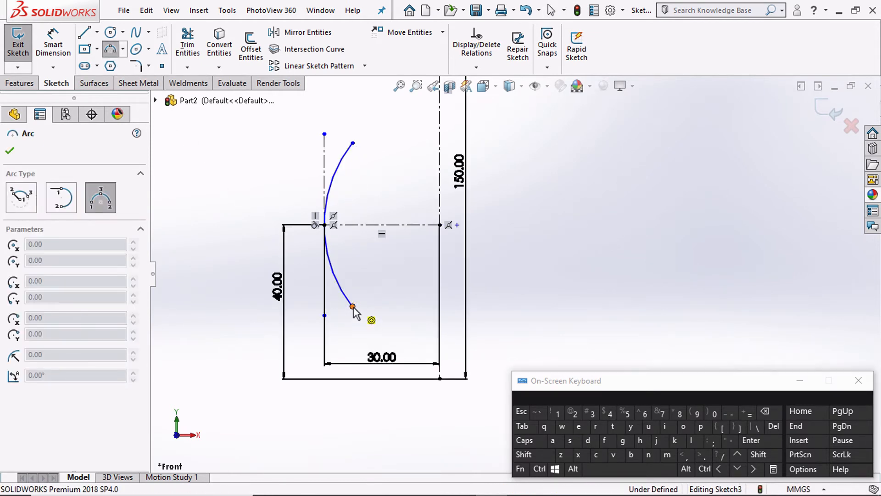
click(352, 306)
click(440, 378)
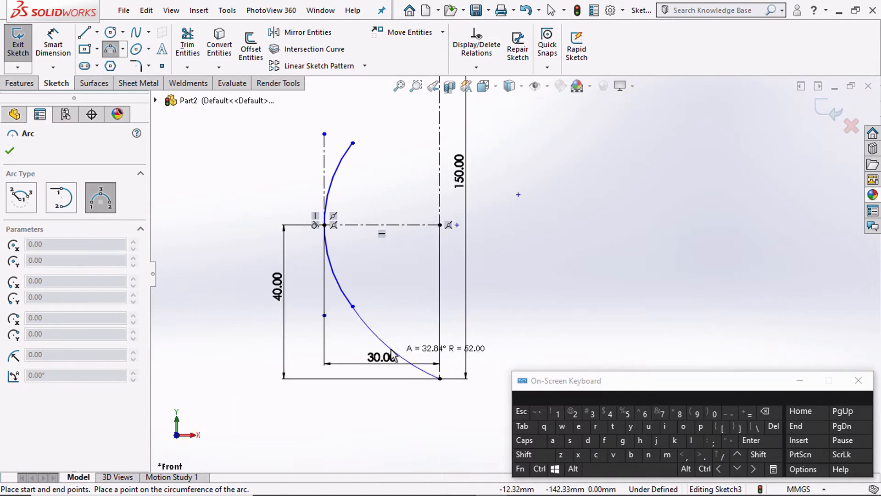
click(390, 350)
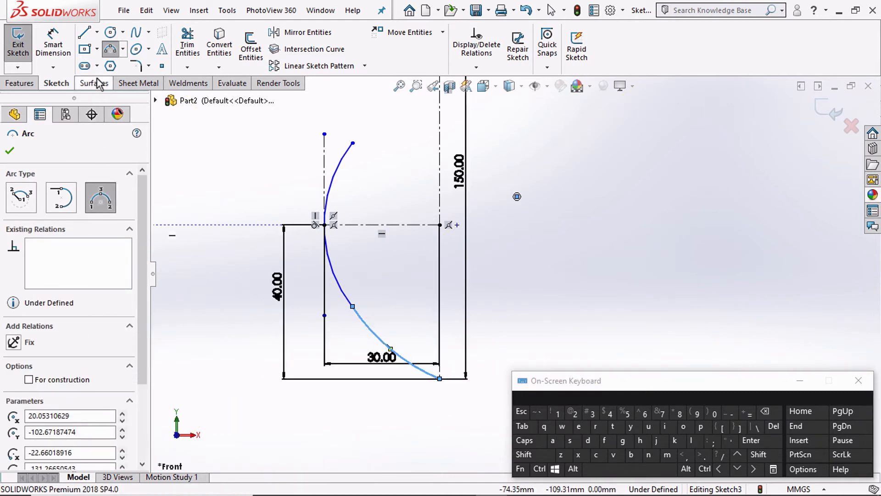
click(17, 152)
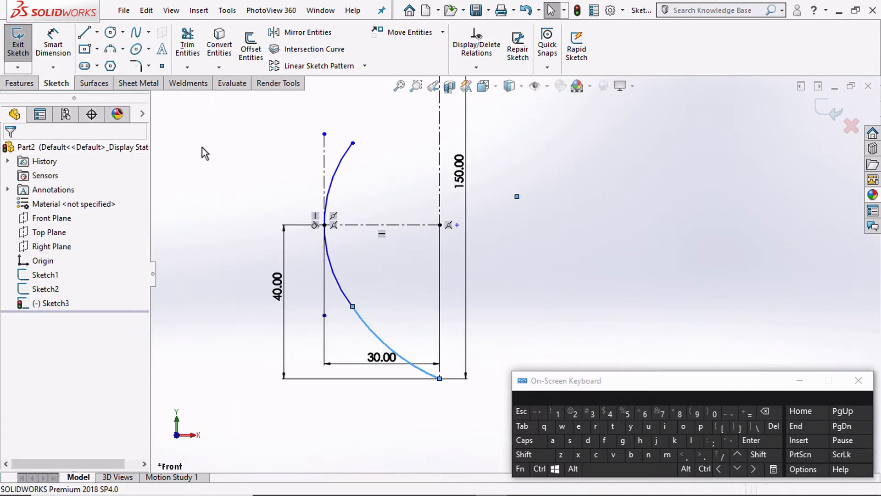
Make the two arcs tangent at their shared endpoint and reposition the 30 mm dimension above the arcs
click(352, 306)
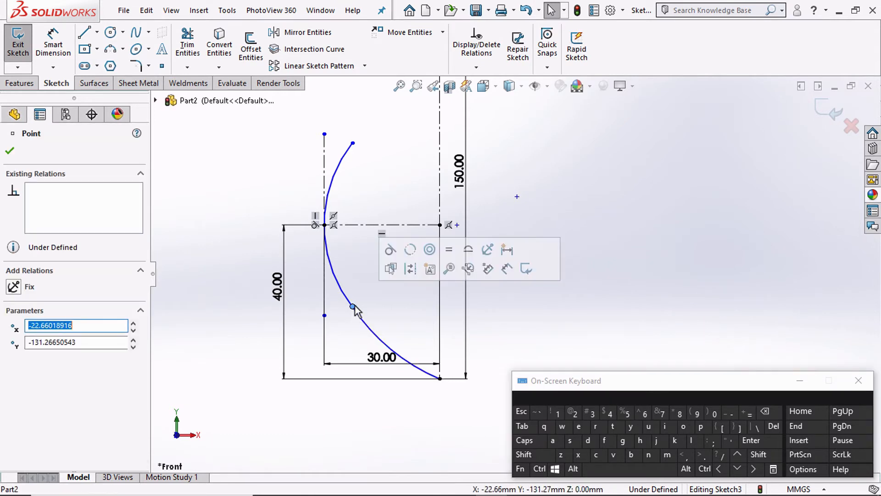
click(374, 289)
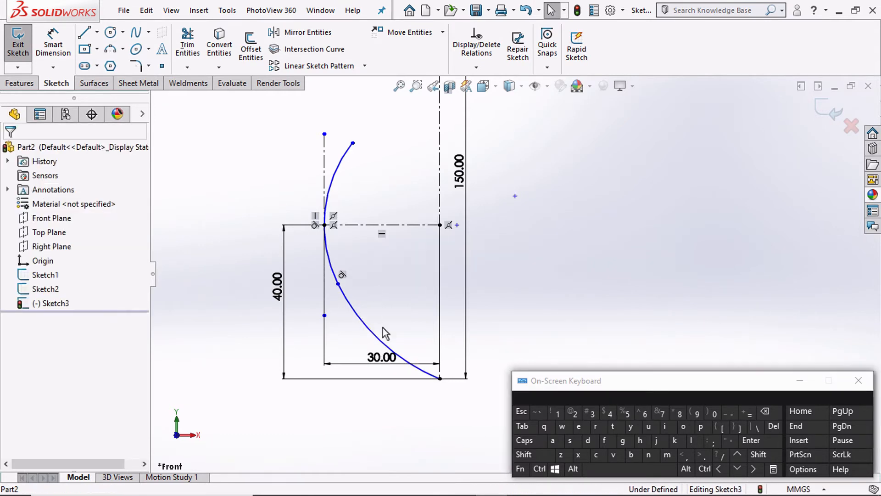
drag(381, 356, 372, 114)
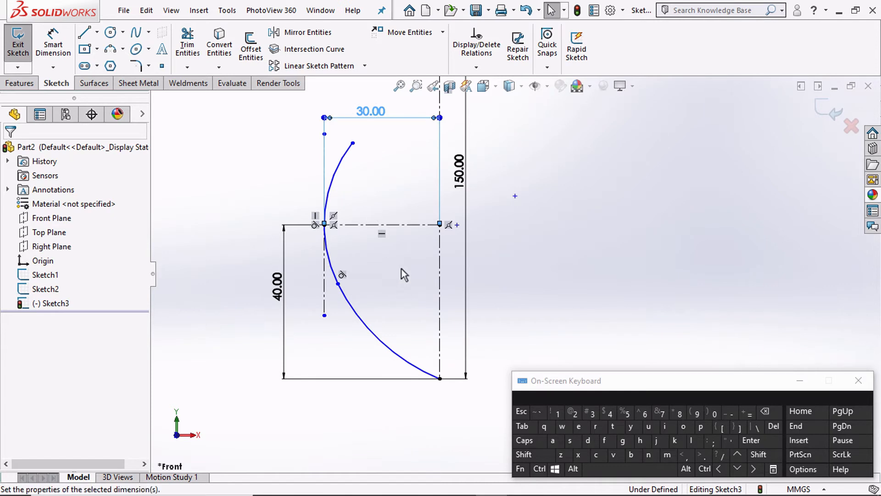
click(386, 288)
Make the lower arc's center coincident with the 150 mm centerline and pull the arcs' shared endpoint back to about X -22, Y -138 mm
click(374, 329)
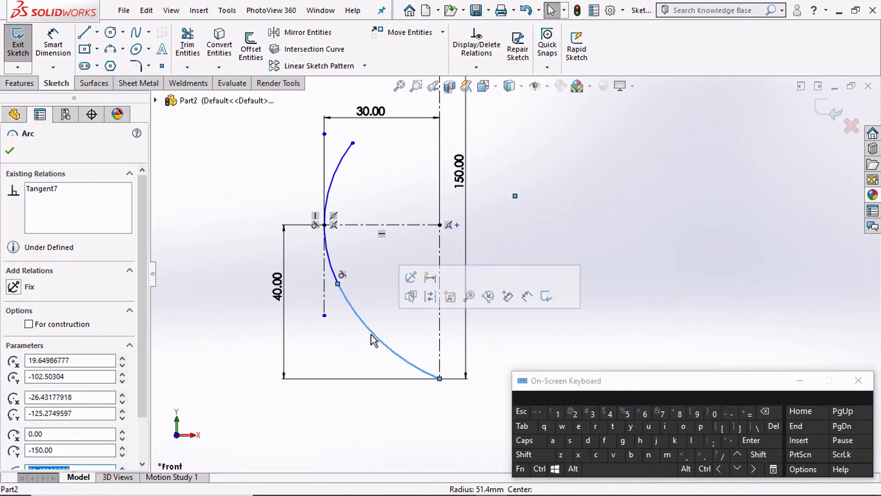
click(514, 196)
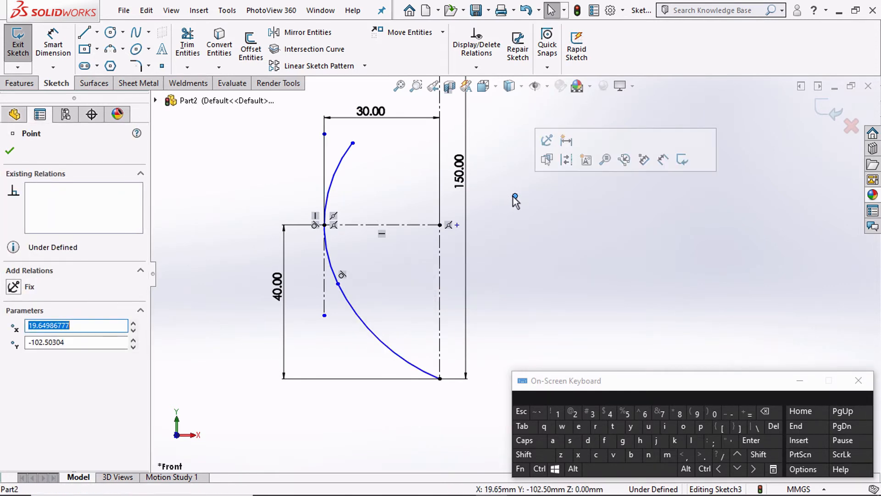
click(521, 454)
shift+click(437, 269)
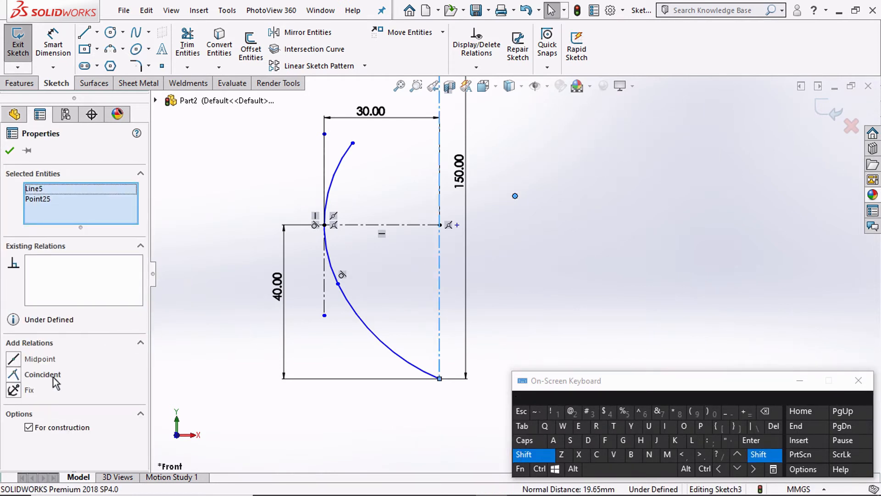
click(54, 378)
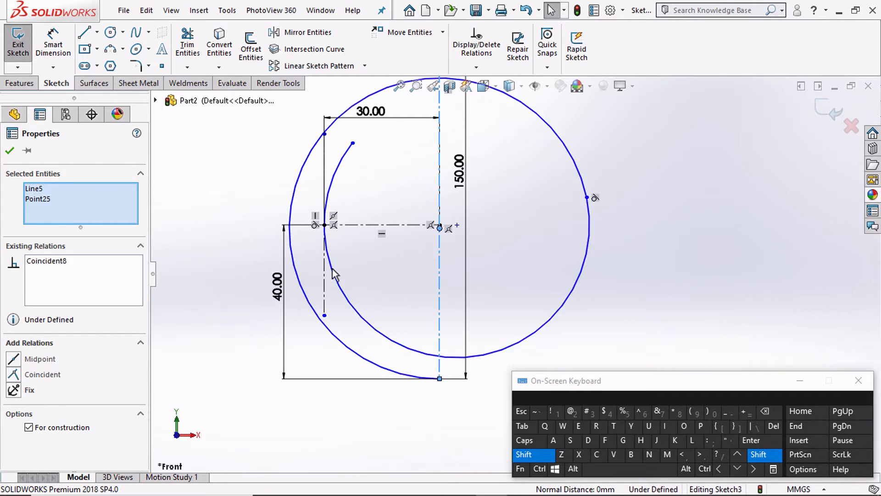
click(535, 455)
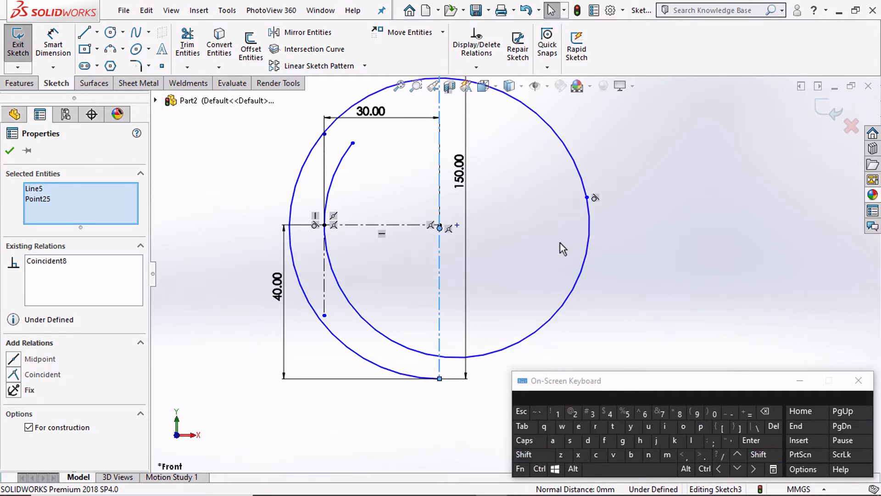
drag(588, 198, 378, 318)
Dimension the lower arc's radius and set it to 29 mm
click(70, 56)
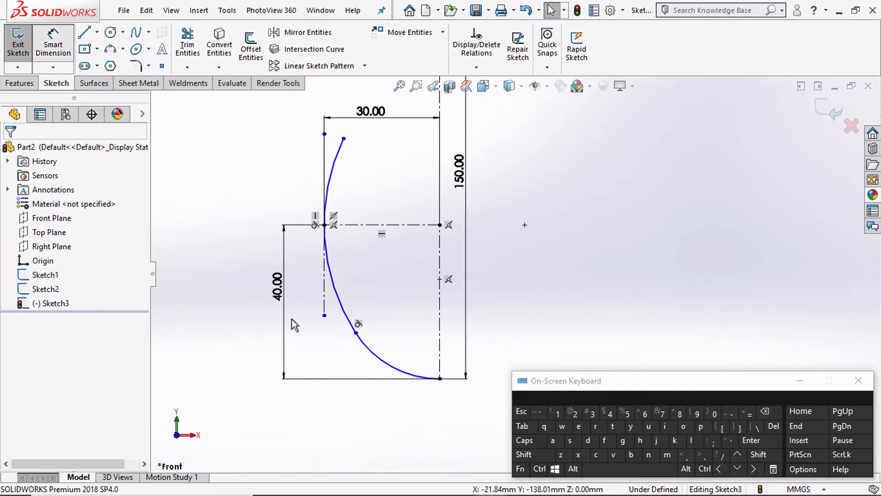
click(367, 352)
click(353, 405)
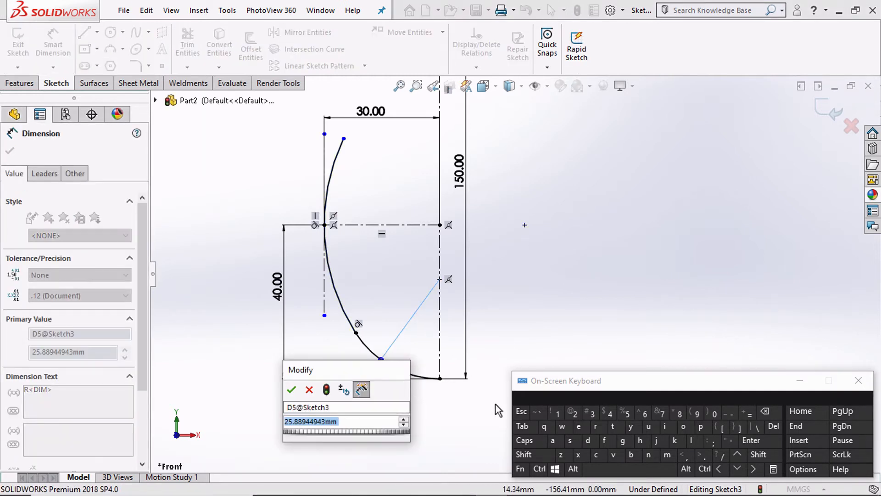
text(29)
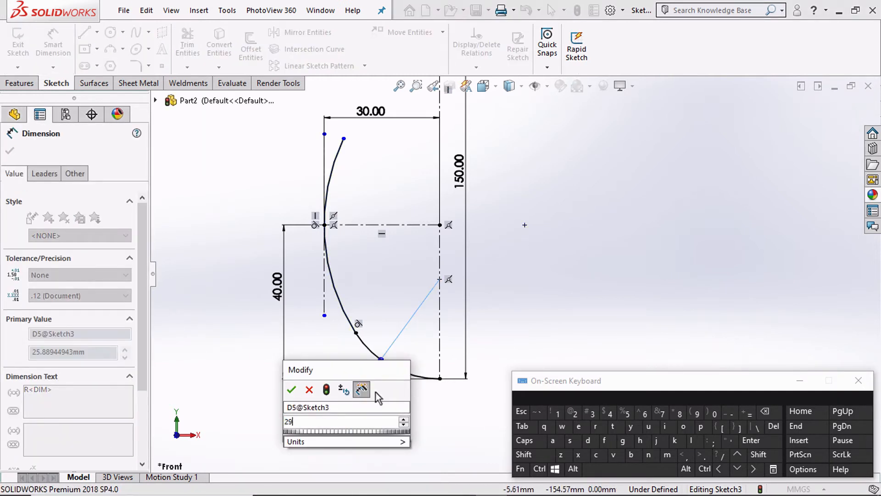
click(291, 390)
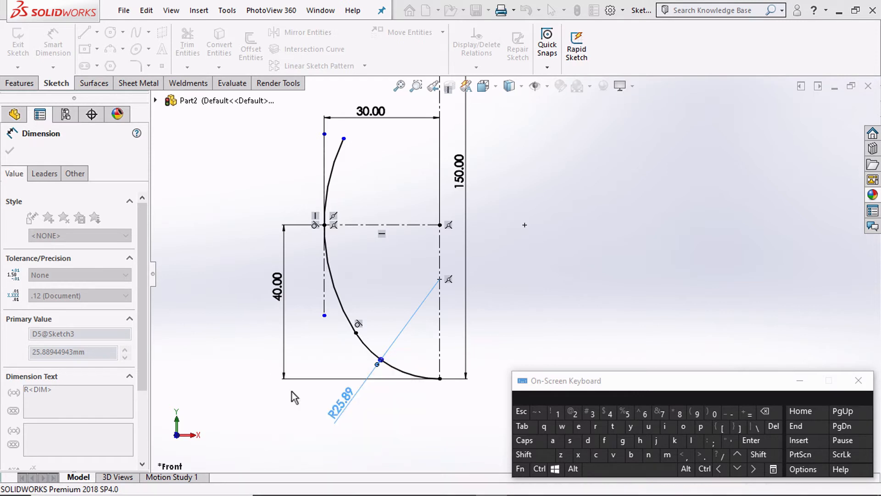
click(525, 261)
Reposition the 30 mm dimension below the lower arc and place the R29 dimension inside the arc
scroll(508, 262, up, 5)
scroll(507, 196, down, 5)
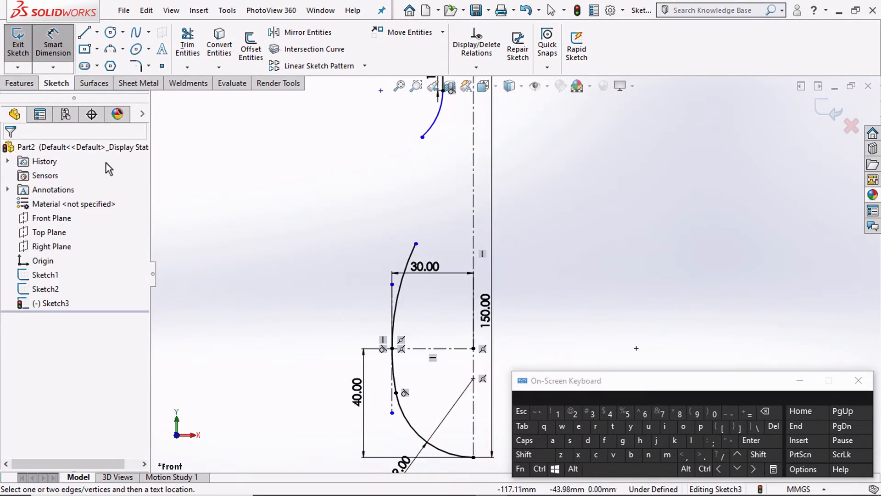
scroll(509, 275, up, 1)
mouse_move(438, 265)
mouse_down()
mouse_move(448, 418)
mouse_move(459, 457)
mouse_up()
scroll(498, 357, up, 3)
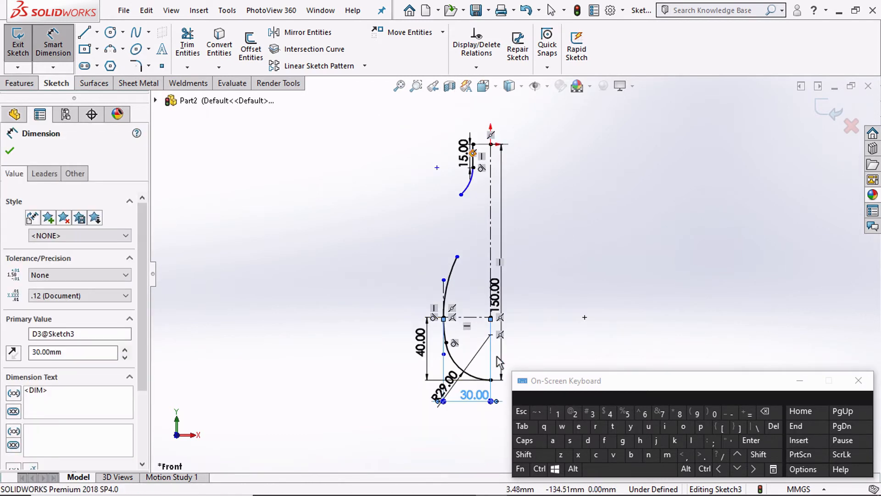
scroll(533, 340, down, 2)
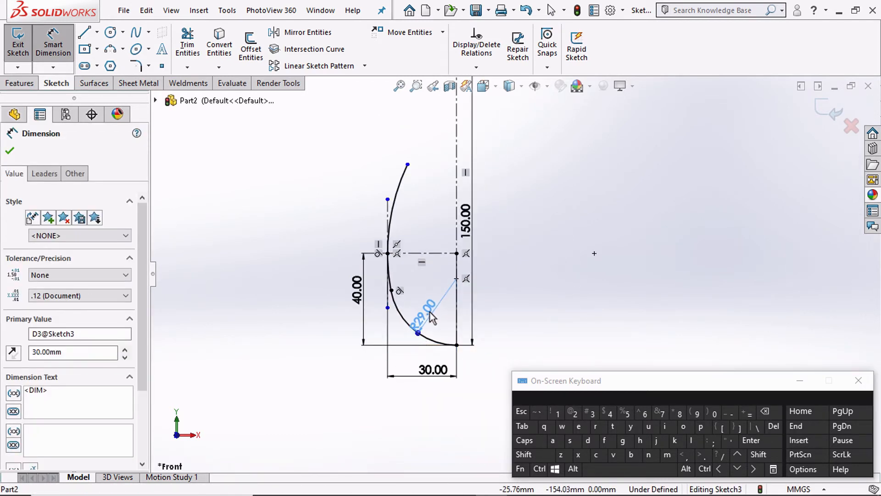
click(436, 312)
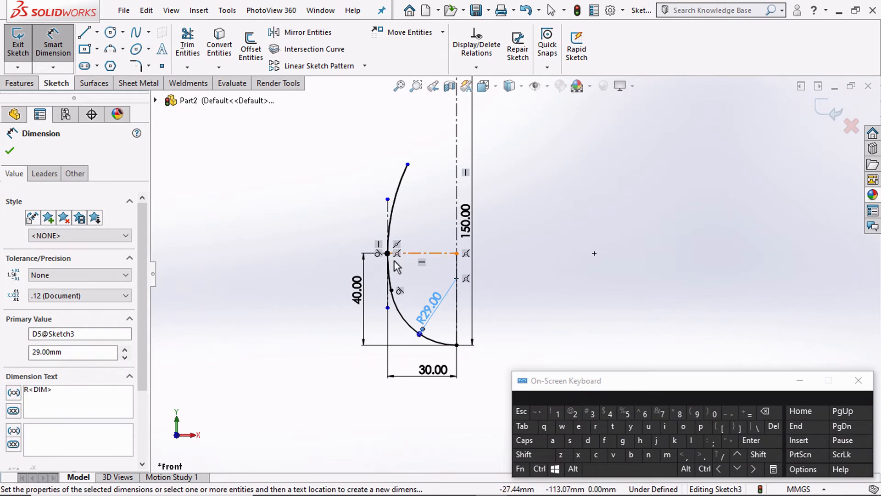
Join the upper arc's free endpoint to the middle arc's upper endpoint and make the two arcs tangent there
scroll(441, 180, up, 2)
scroll(442, 181, down, 3)
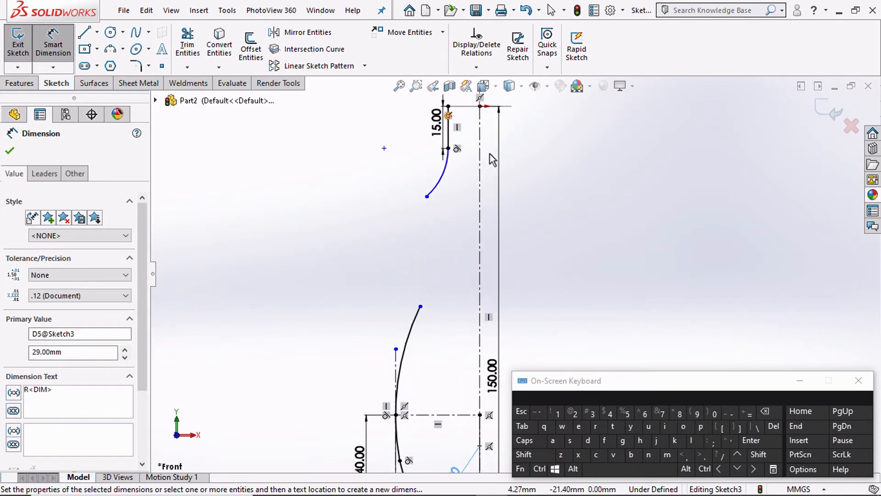
click(10, 152)
drag(427, 197, 420, 307)
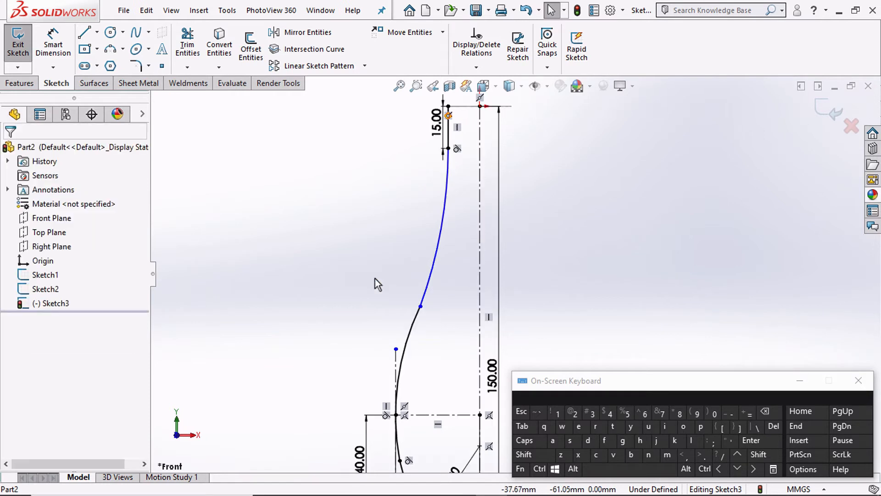
click(421, 306)
click(458, 251)
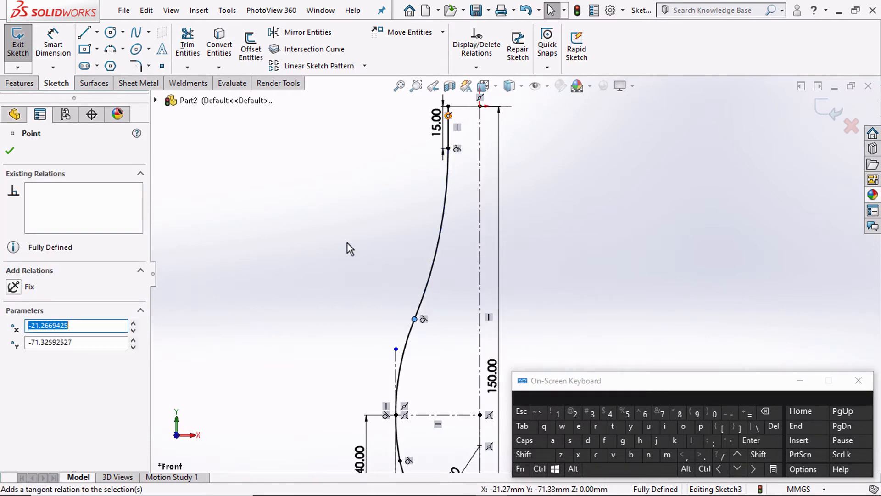
click(348, 243)
Move the 15 mm dimension farther outward from the short vertical line and exit the path sketch
scroll(277, 238, up, 4)
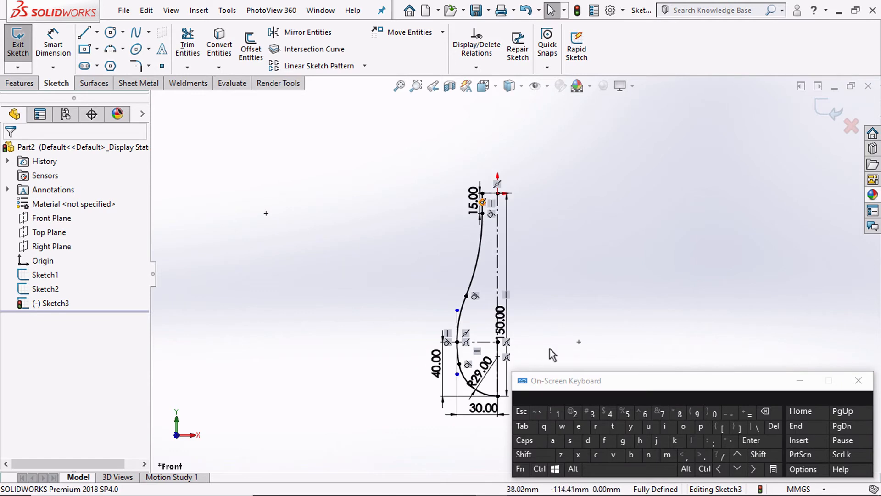
scroll(550, 349, down, 3)
scroll(526, 340, up, 1)
scroll(509, 332, up, 2)
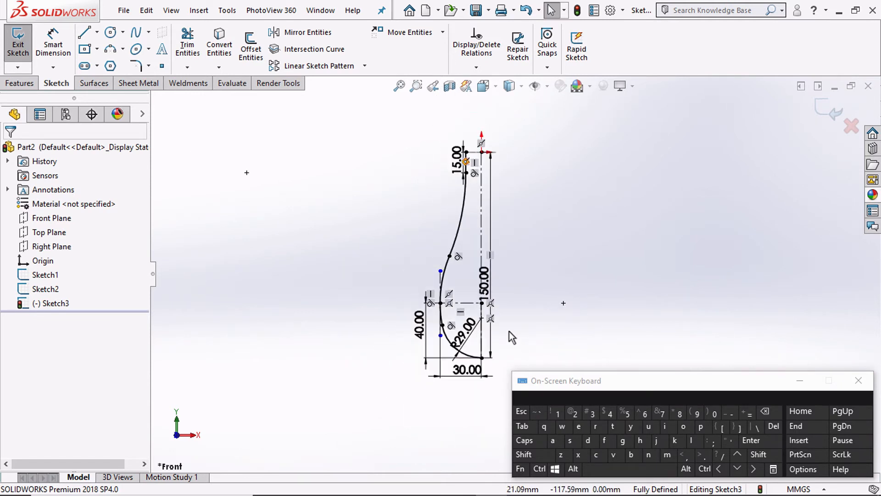
scroll(504, 215, down, 1)
drag(442, 146, 413, 151)
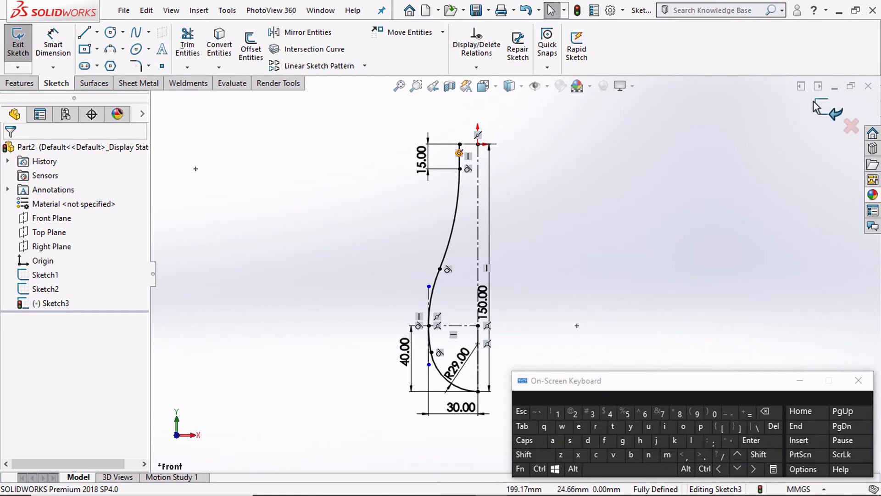
scroll(583, 240, up, 1)
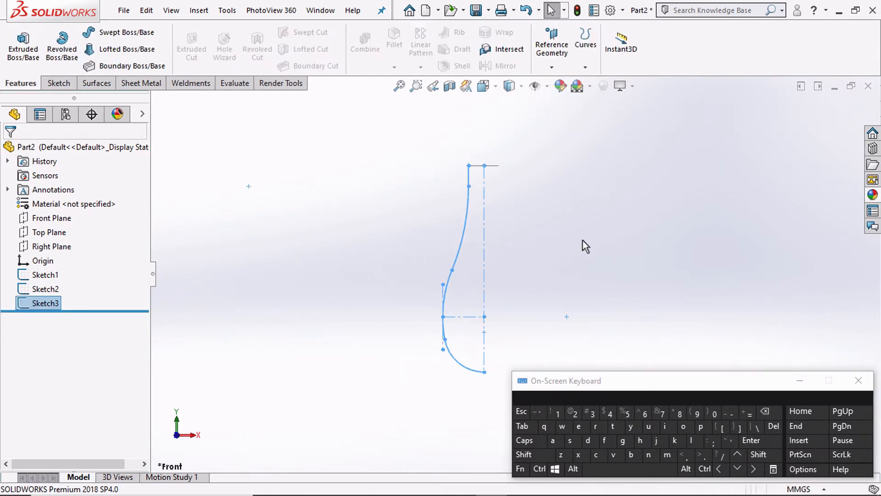
Sweep the small circle sketch as a solid along the curved Front Plane path sketch
mouse_move(583, 240)
middle_down()
mouse_move(547, 299)
mouse_move(559, 304)
mouse_move(519, 237)
middle_up()
click(279, 222)
scroll(445, 216, down, 4)
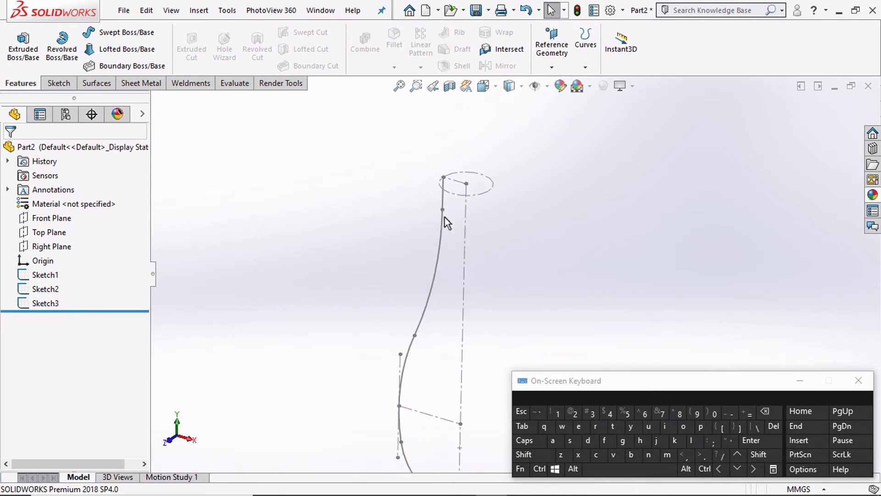
click(111, 34)
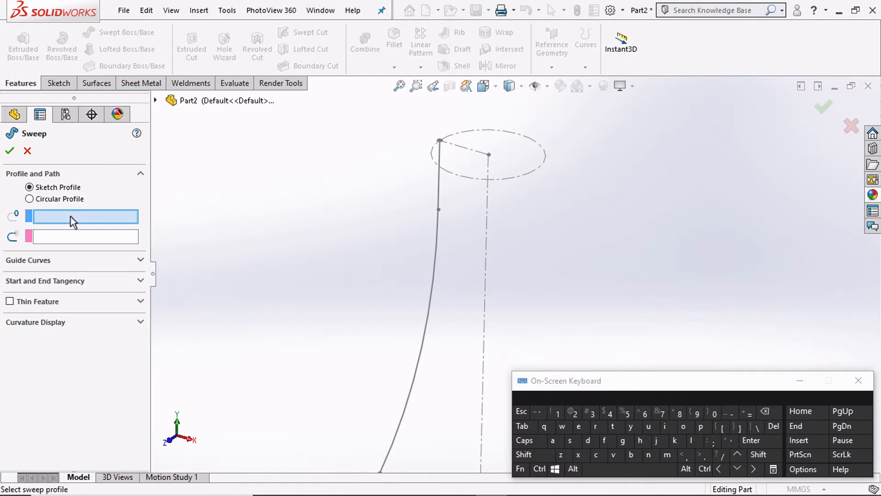
scroll(452, 175, down, 2)
scroll(417, 155, down, 2)
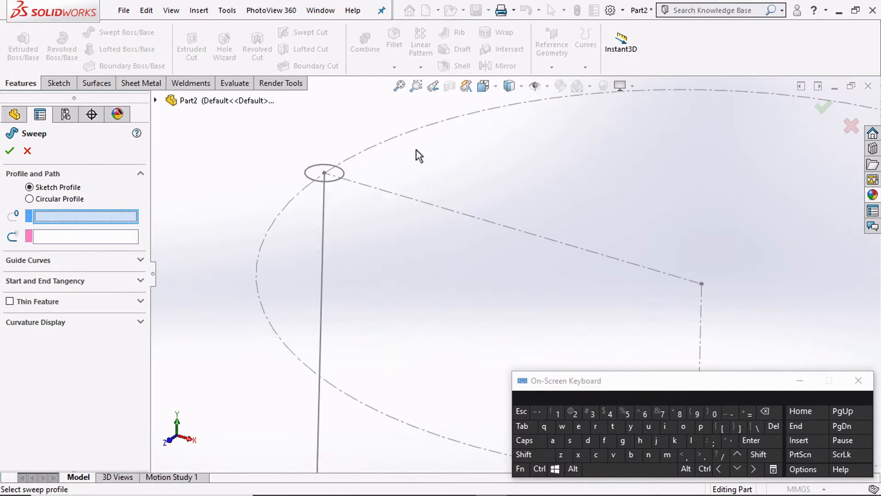
scroll(335, 197, down, 2)
click(309, 187)
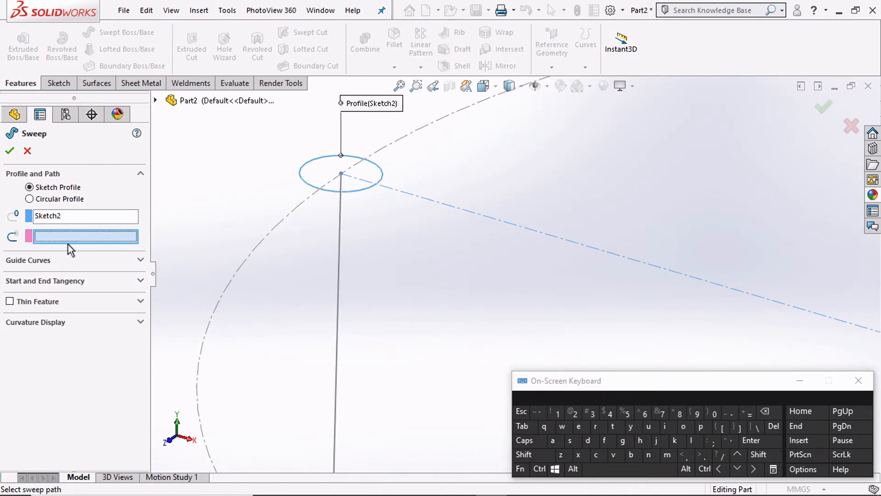
click(340, 212)
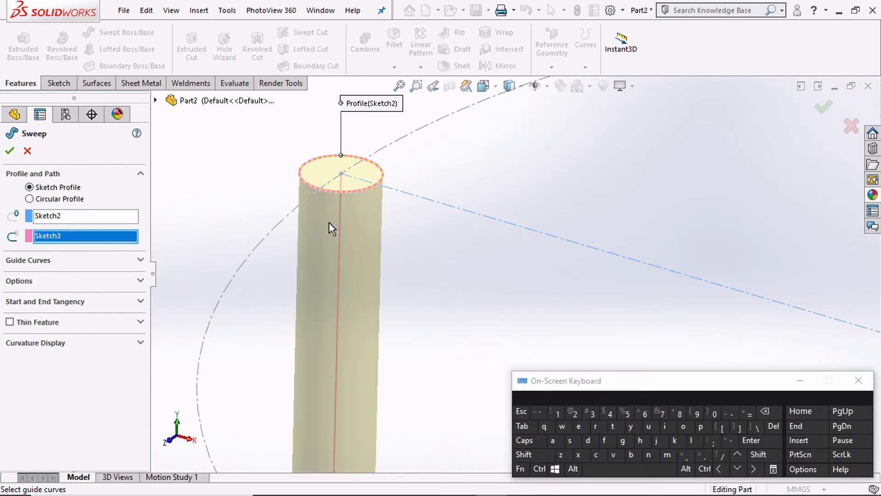
scroll(459, 279, up, 5)
middle_drag(458, 280, 510, 340)
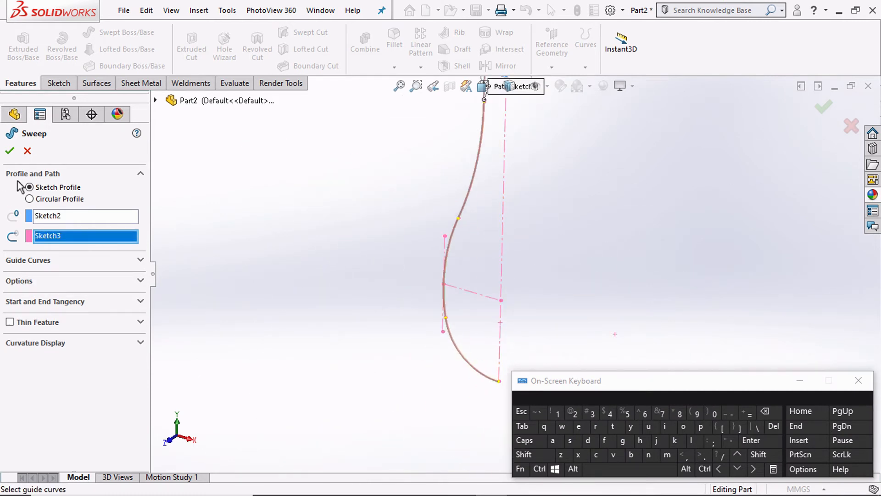
click(10, 151)
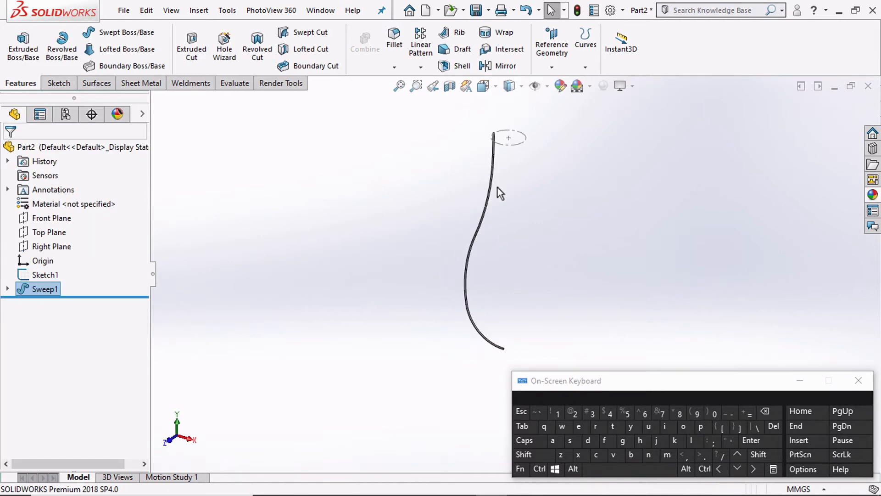
Inspect the shape of the swept rod in the front view
scroll(539, 177, down, 1)
scroll(533, 179, up, 1)
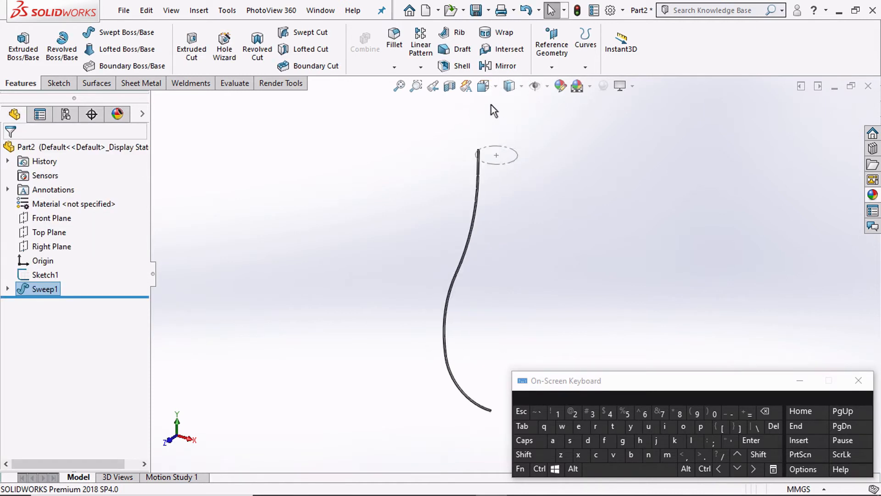
click(486, 91)
click(498, 138)
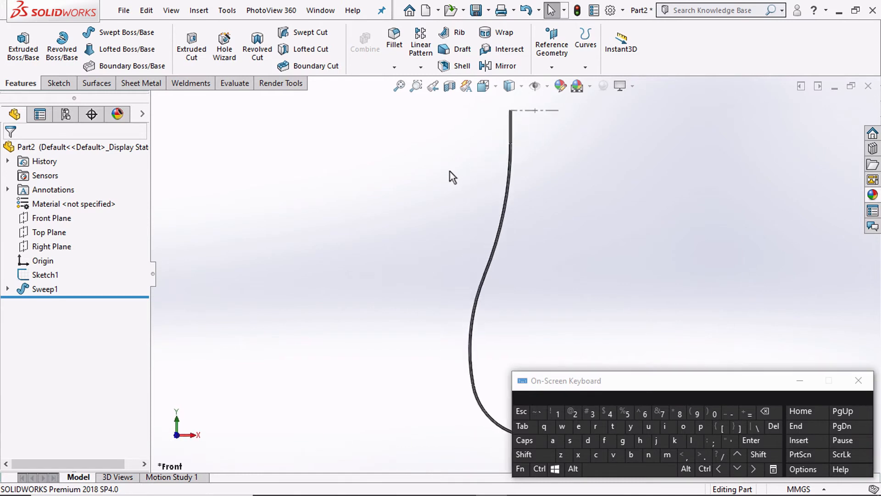
scroll(531, 256, up, 2)
scroll(565, 262, down, 4)
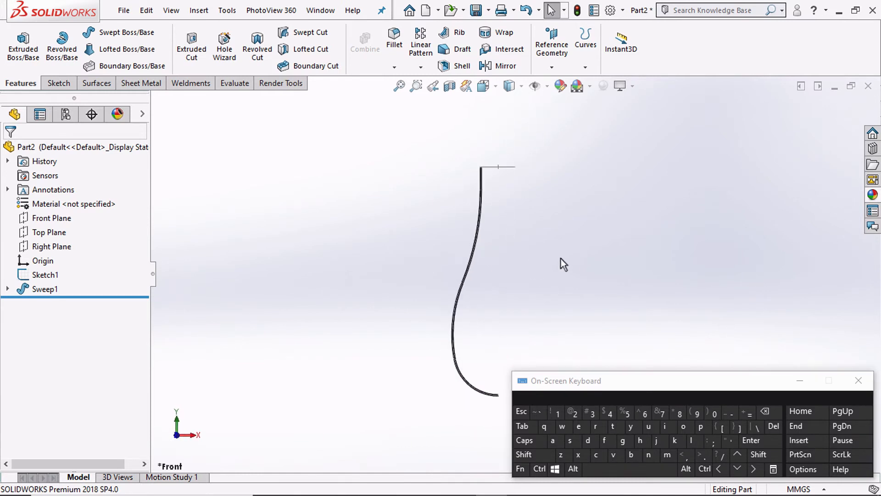
scroll(549, 255, up, 3)
Create a sketch on the swept rod's top end face, convert the face's circular edge into it, and exit the sketch
mouse_move(470, 208)
middle_down()
mouse_move(459, 264)
mouse_move(465, 250)
middle_up()
scroll(459, 209, down, 3)
scroll(399, 234, down, 6)
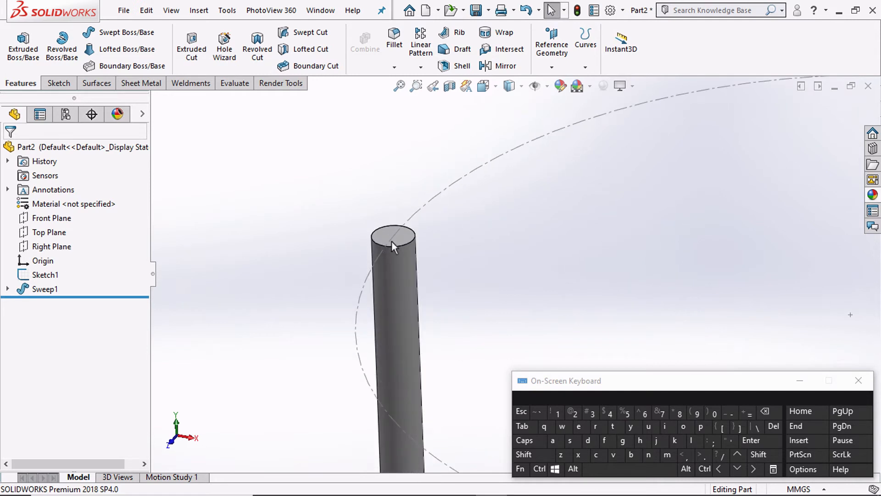
click(390, 238)
click(345, 221)
click(386, 236)
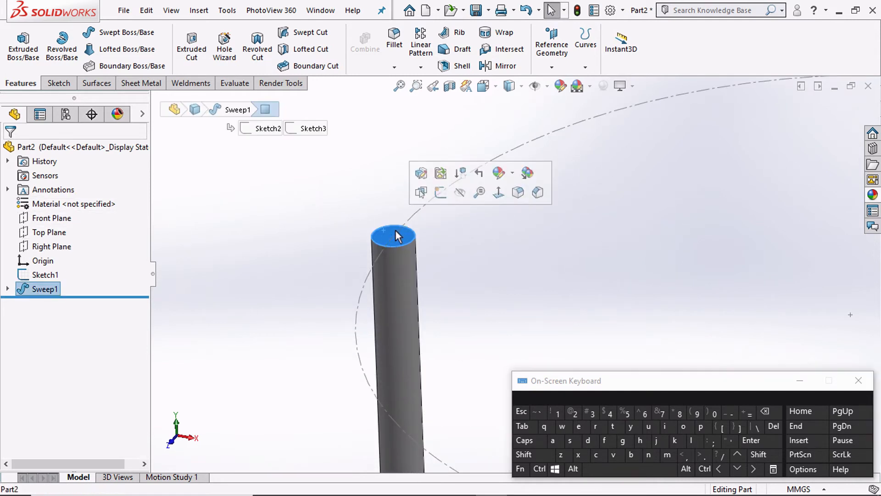
click(440, 192)
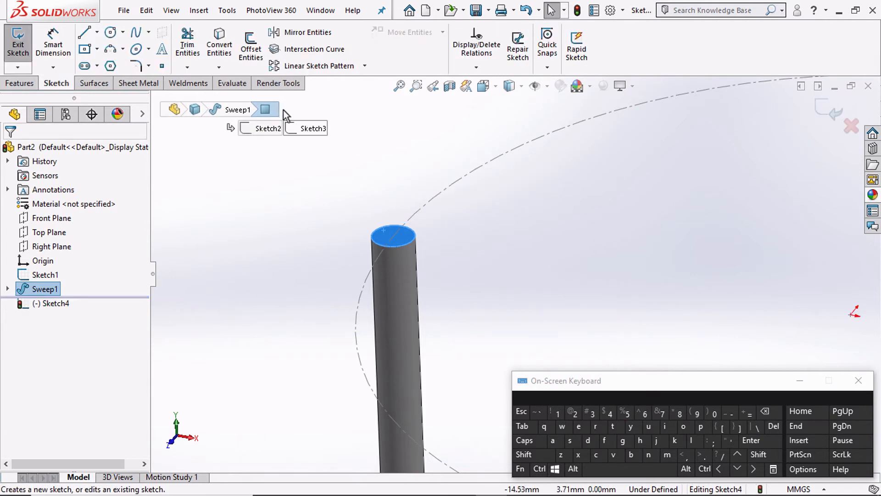
click(219, 44)
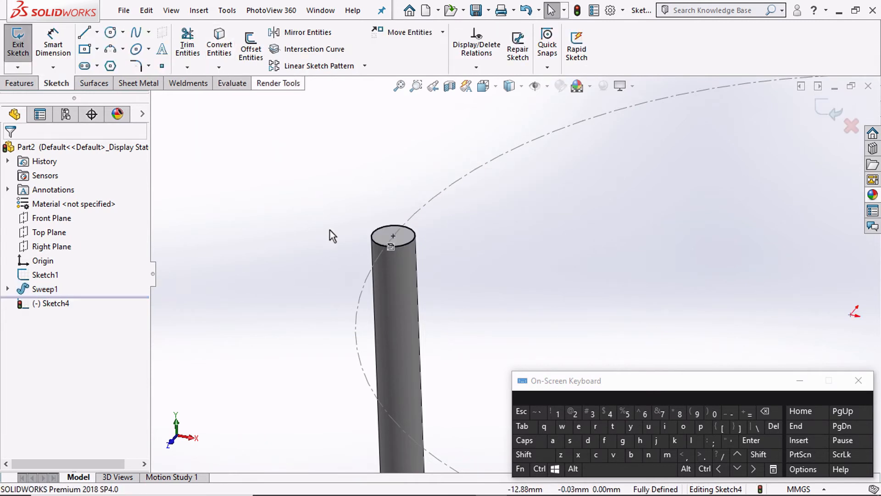
click(821, 113)
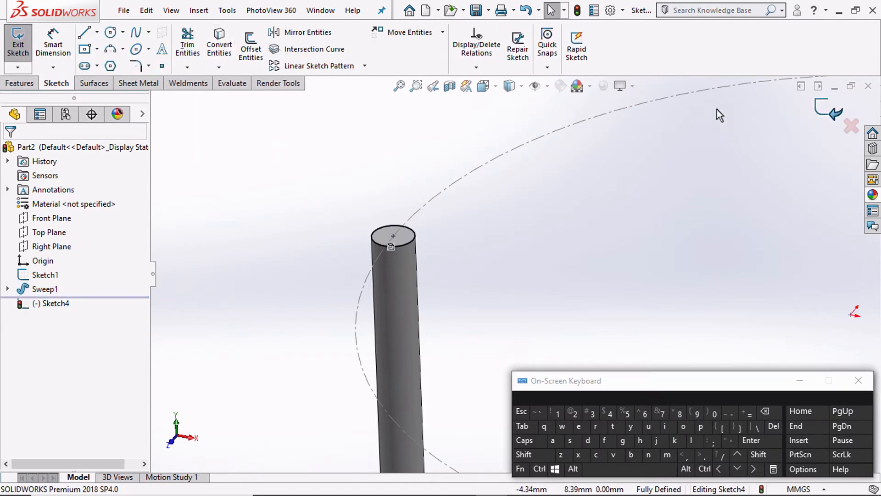
Sketch on the Front Plane, above the rod's top end, a vertical line about 1.9 mm long, a tangent arc curving toward -X and a short horizontal line
click(486, 87)
click(505, 137)
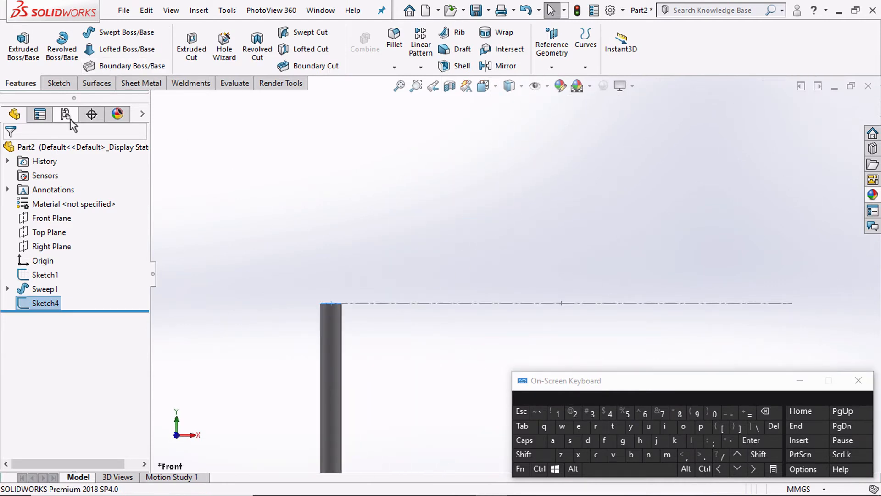
click(46, 218)
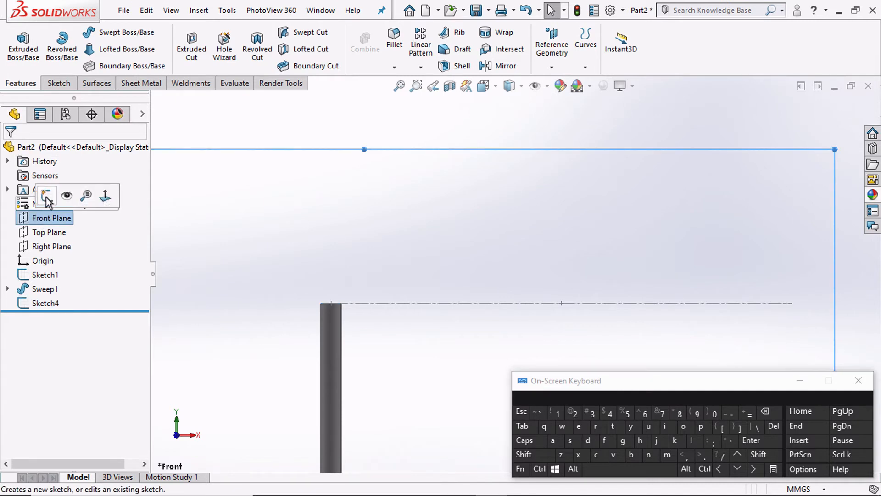
click(43, 192)
click(84, 32)
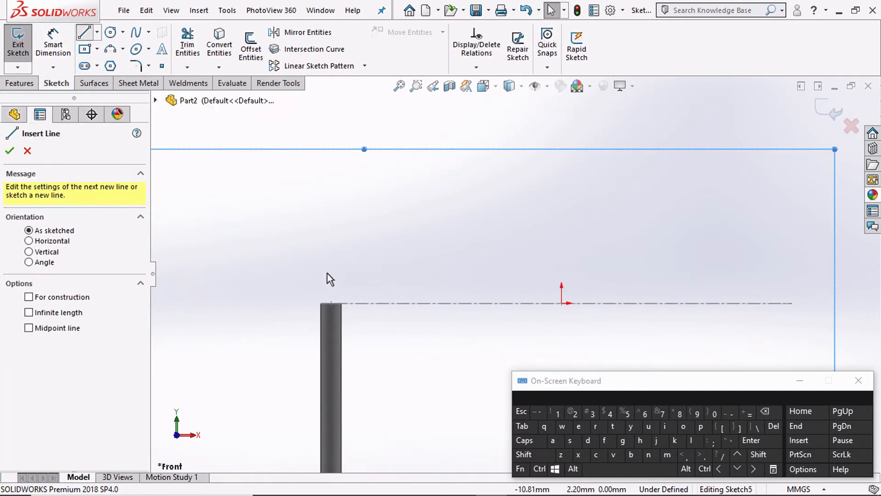
middle_drag(364, 278, 357, 313)
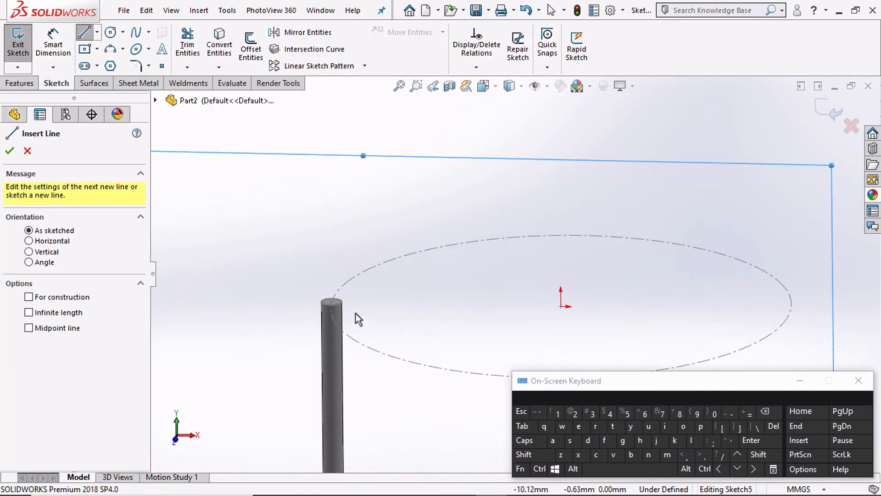
scroll(330, 306, down, 5)
click(360, 266)
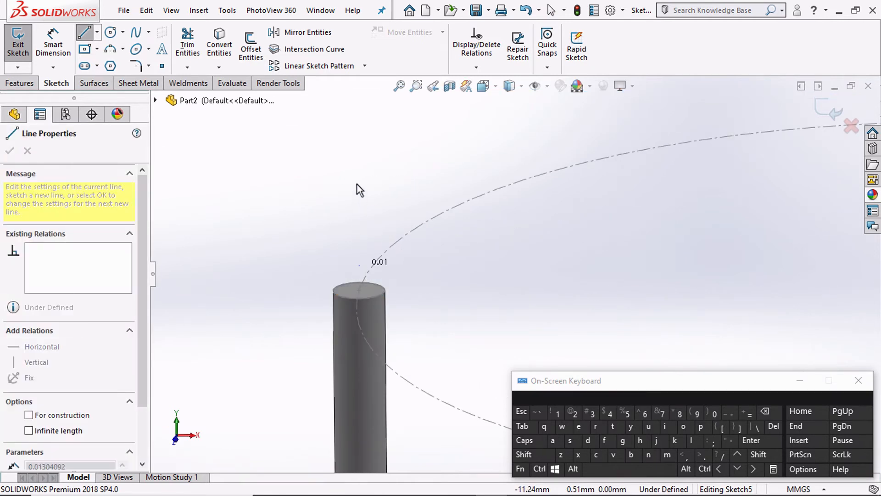
click(359, 174)
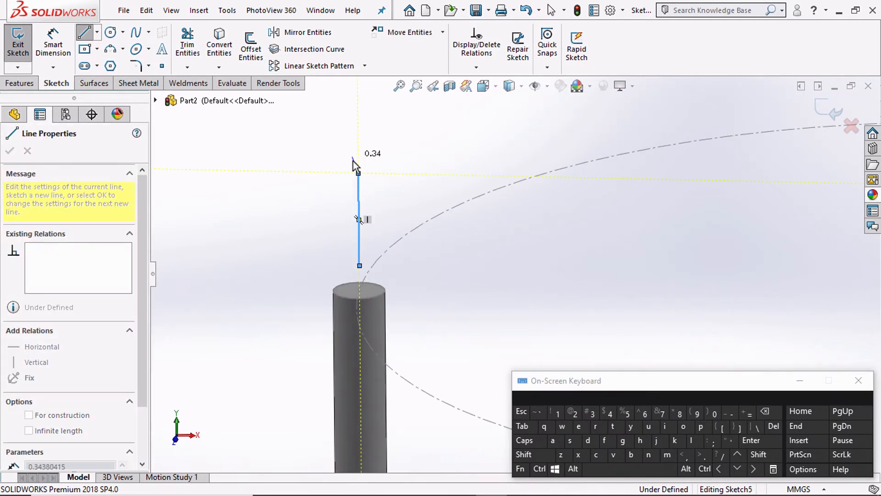
click(334, 132)
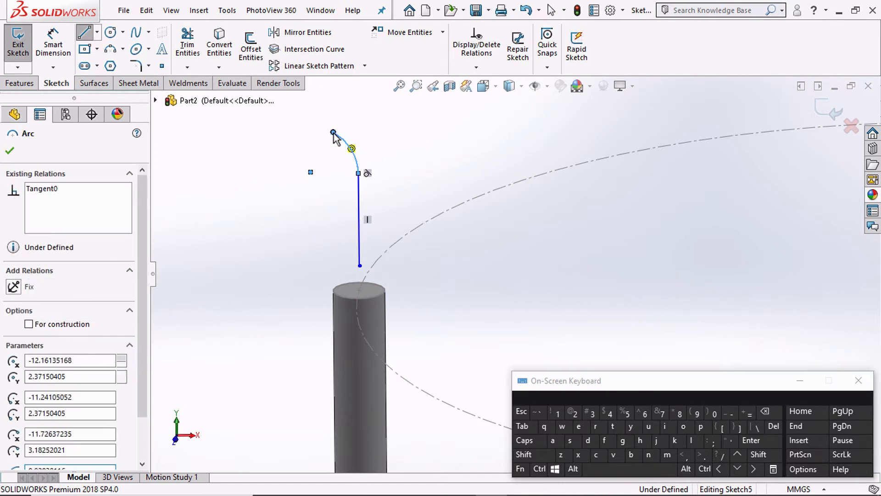
click(302, 132)
key(Escape)
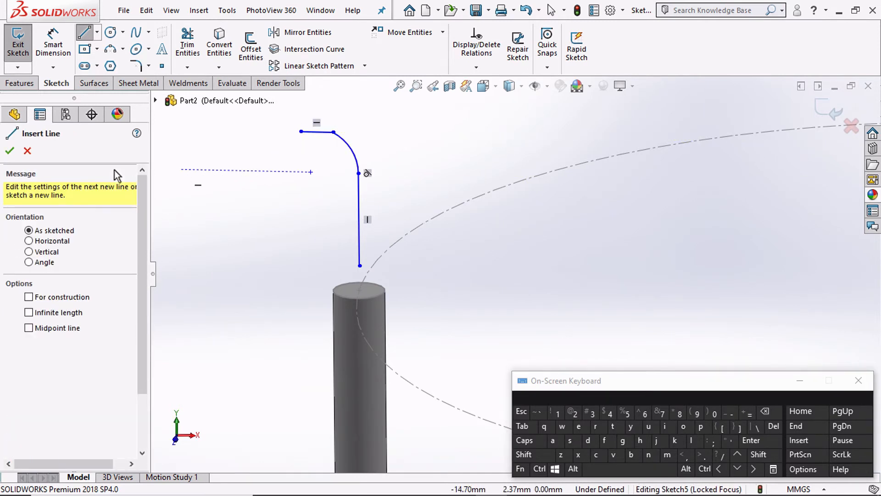
click(27, 151)
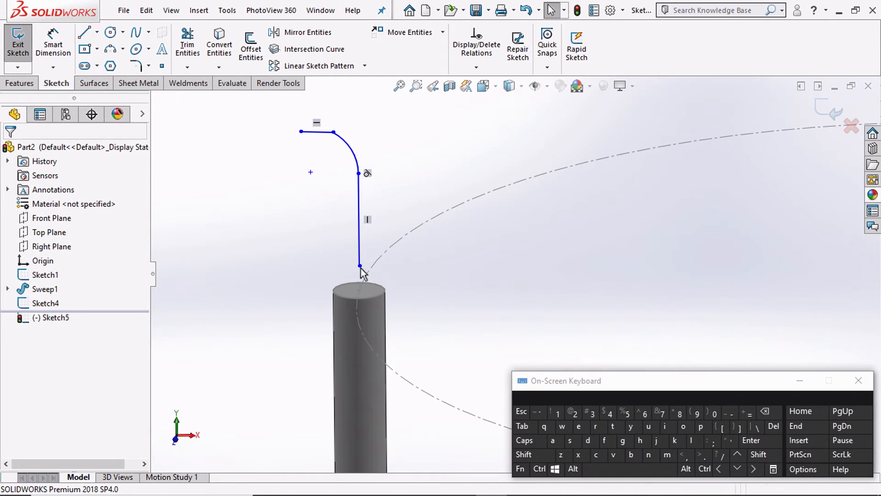
Add a Pierce relation between the vertical line's lower endpoint and the construction circle of the first sketch
click(360, 266)
click(532, 456)
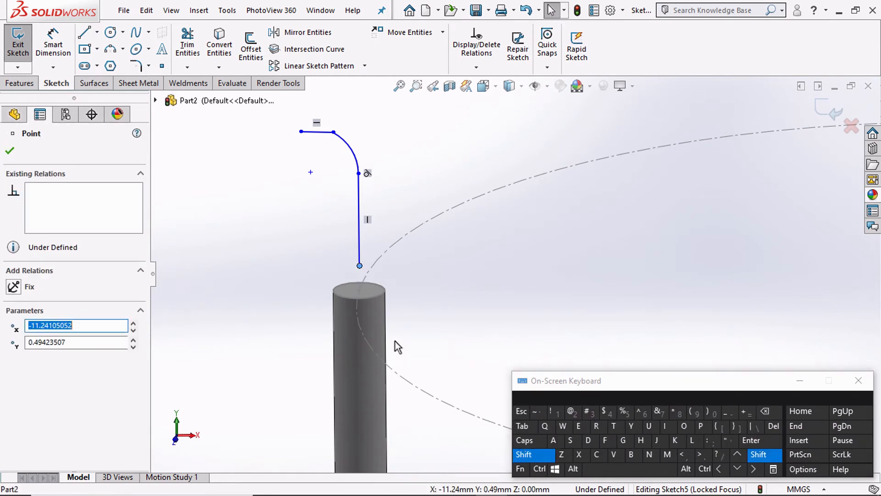
shift+click(363, 335)
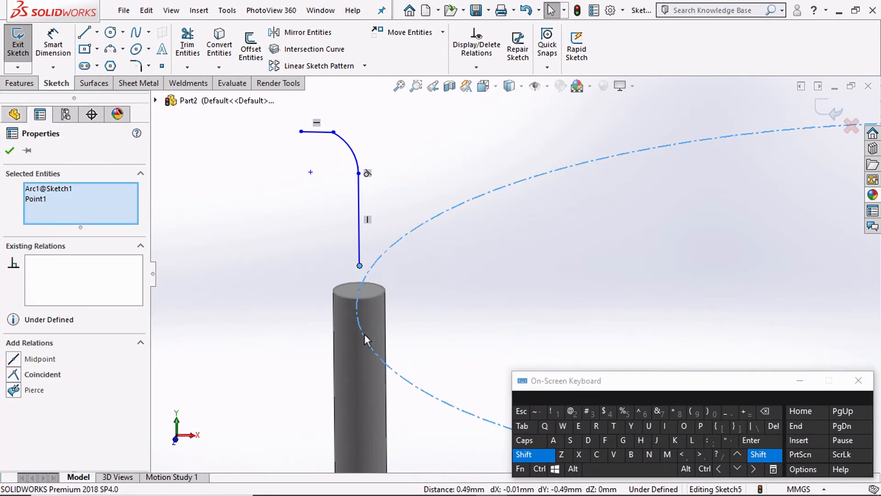
click(33, 391)
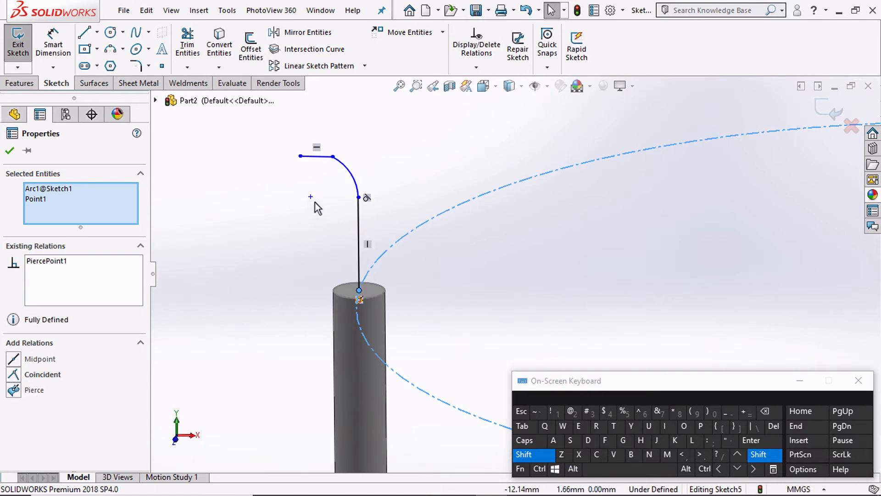
Make the arc tangent to the short horizontal line at their shared endpoint
shift+click(333, 156)
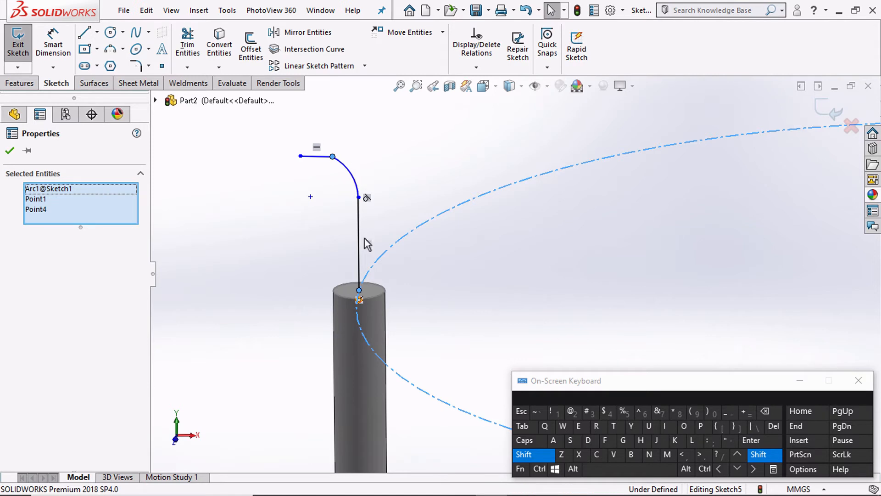
click(521, 456)
click(330, 172)
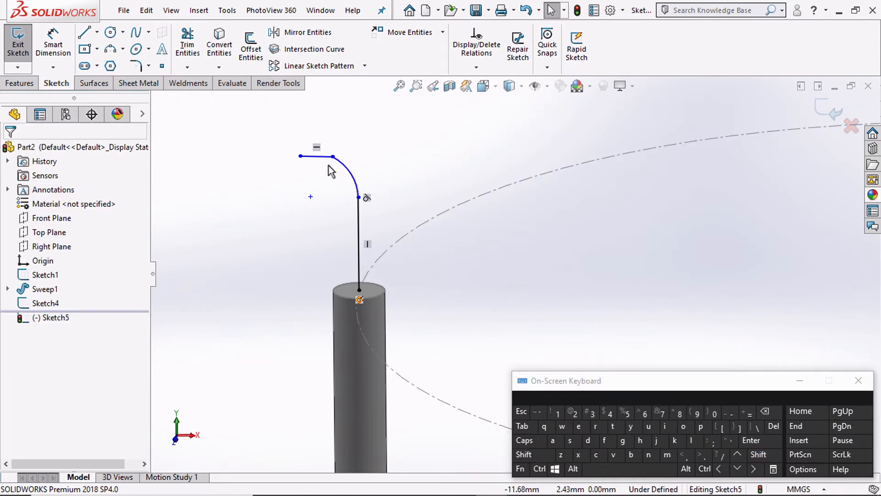
drag(332, 158, 310, 151)
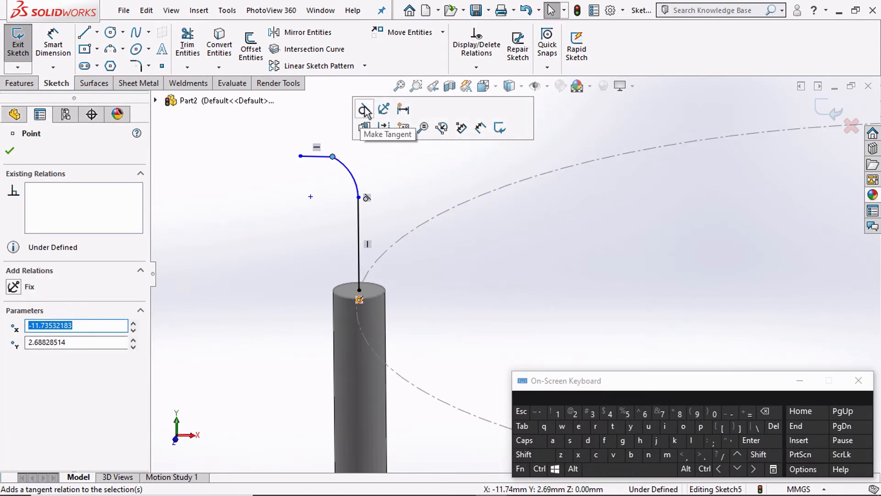
click(497, 278)
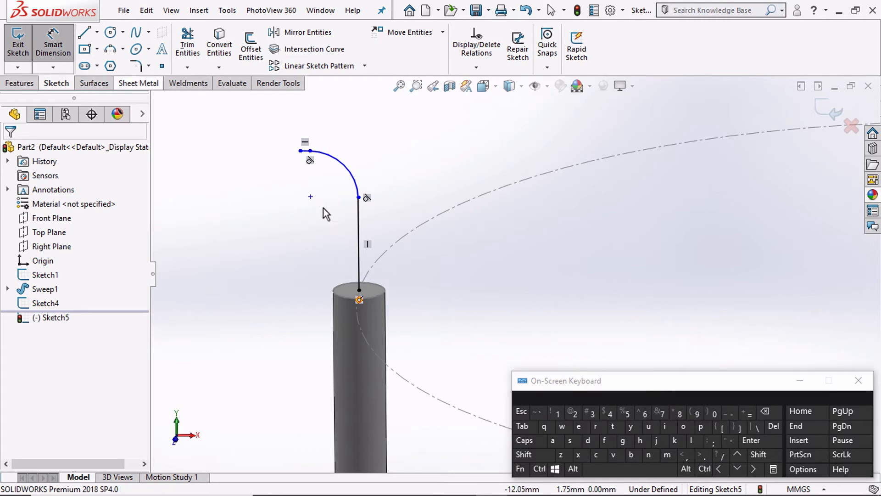
Dimension the vertical line to 1 mm and the arc's radius to 1 mm
click(358, 221)
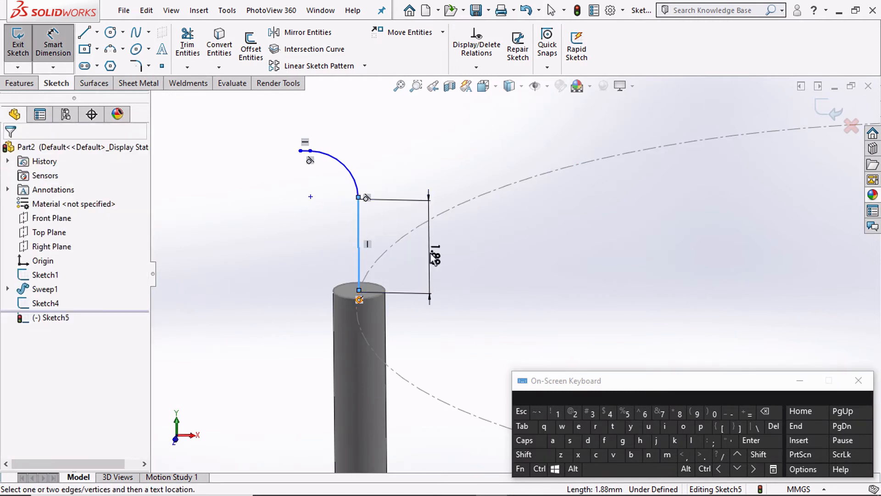
click(434, 253)
text(1)
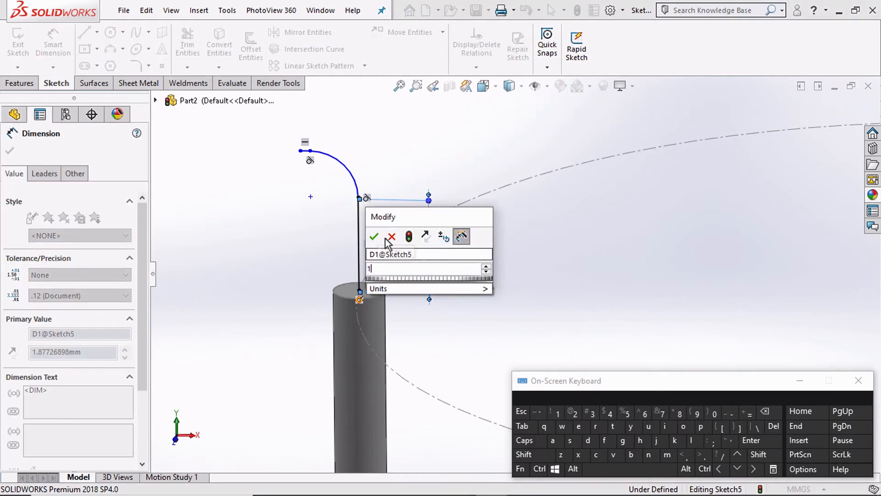
click(376, 237)
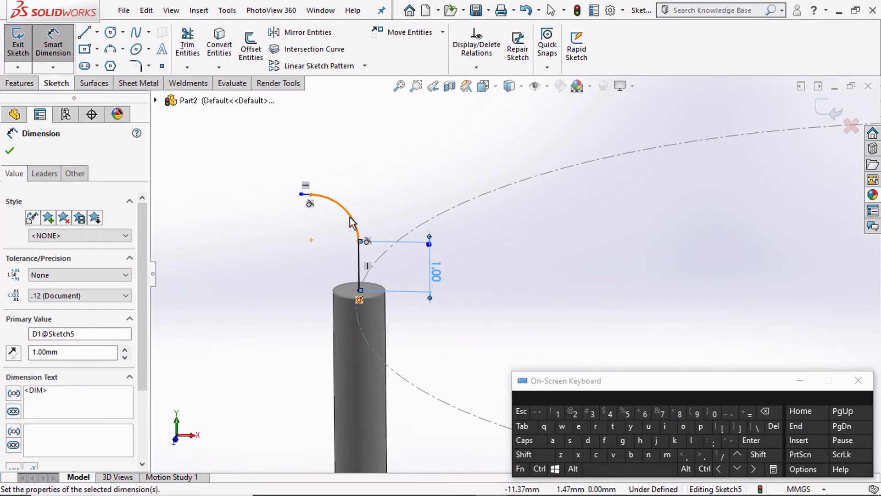
click(352, 220)
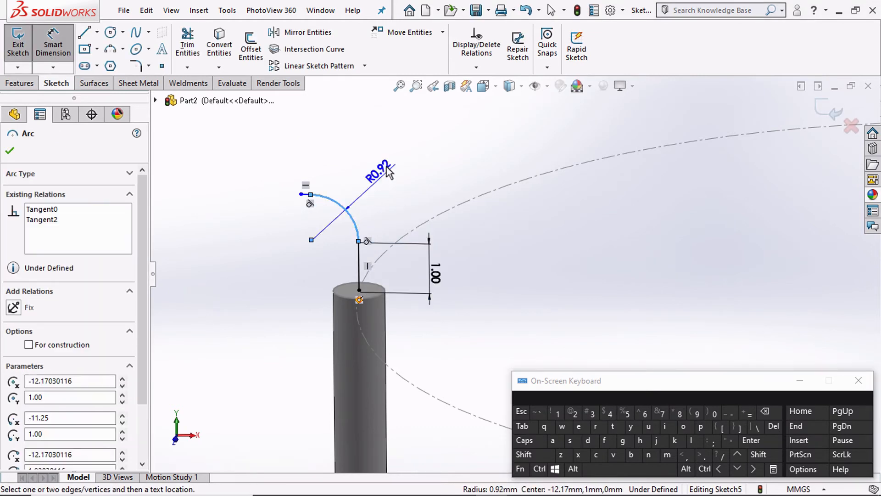
click(388, 171)
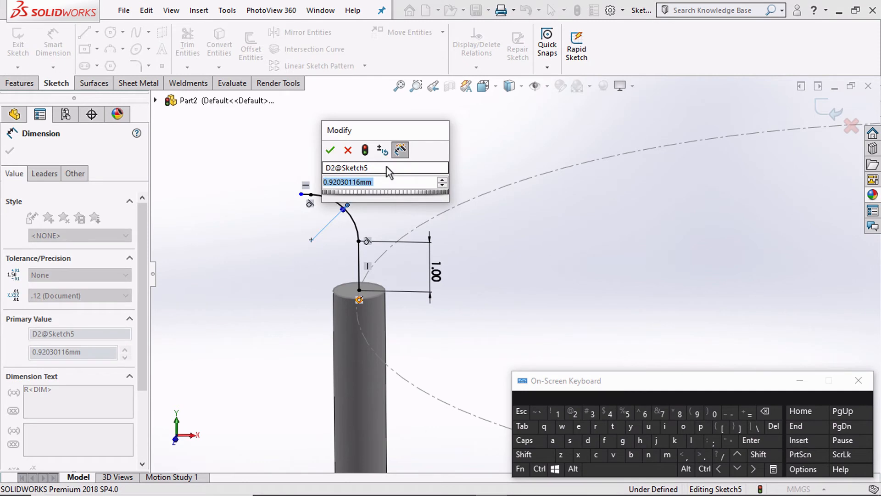
text(1)
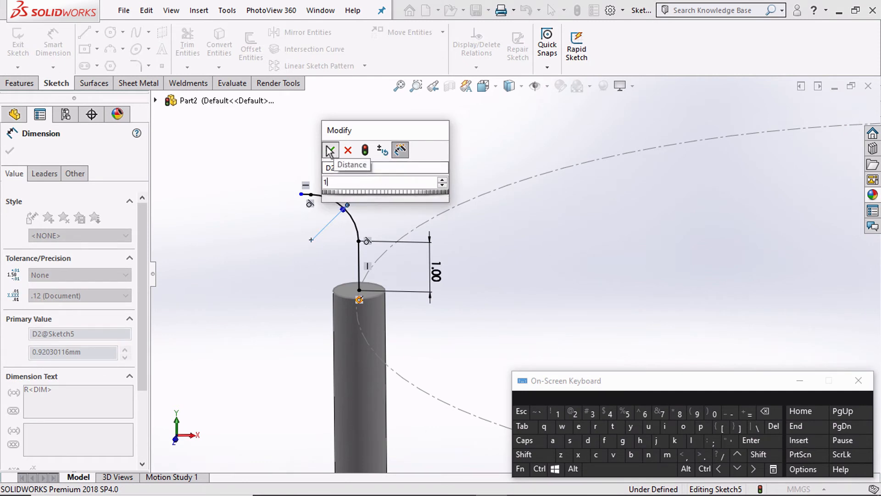
click(330, 150)
scroll(324, 186, down, 2)
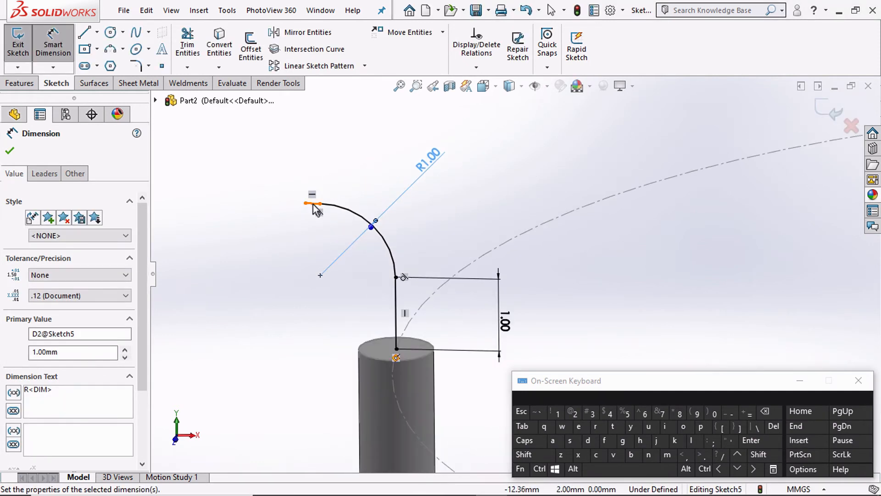
Dimension the short horizontal line to 0.2 mm and exit the sketch
click(313, 204)
click(286, 147)
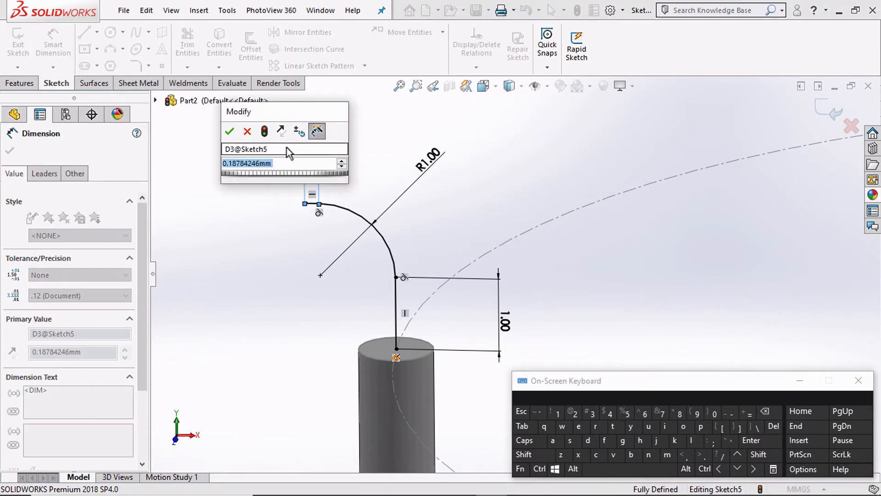
text(0.2)
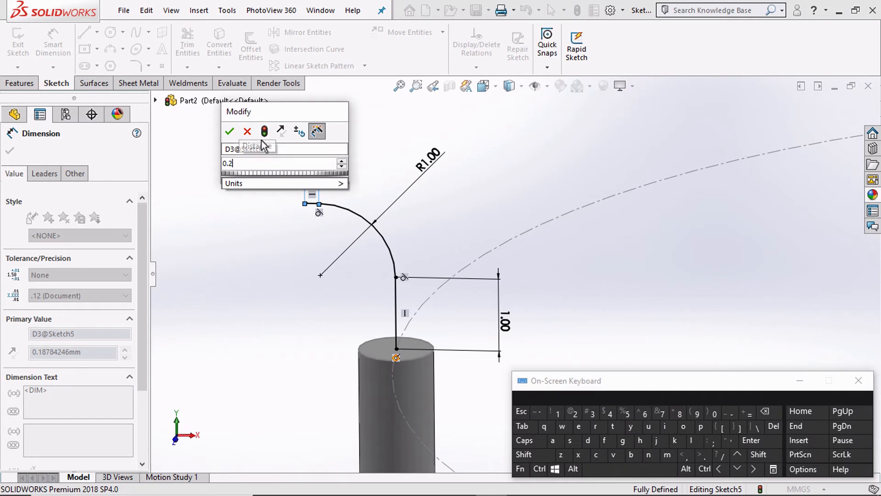
click(230, 132)
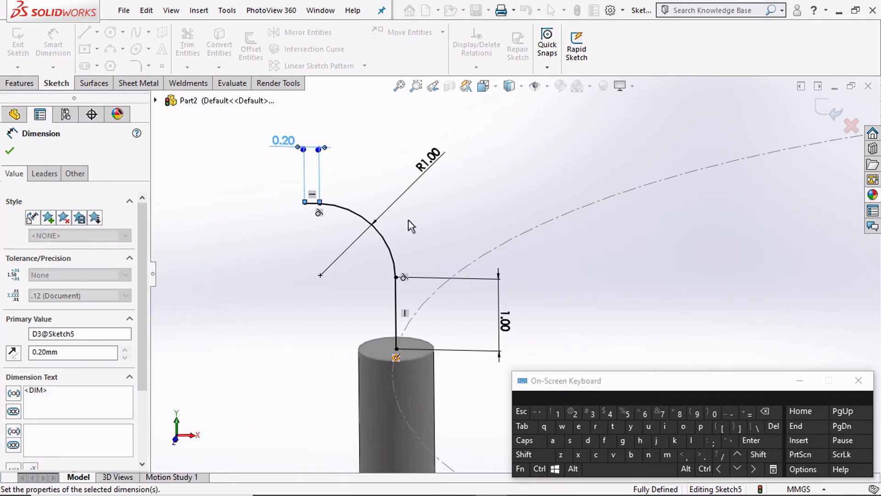
click(824, 111)
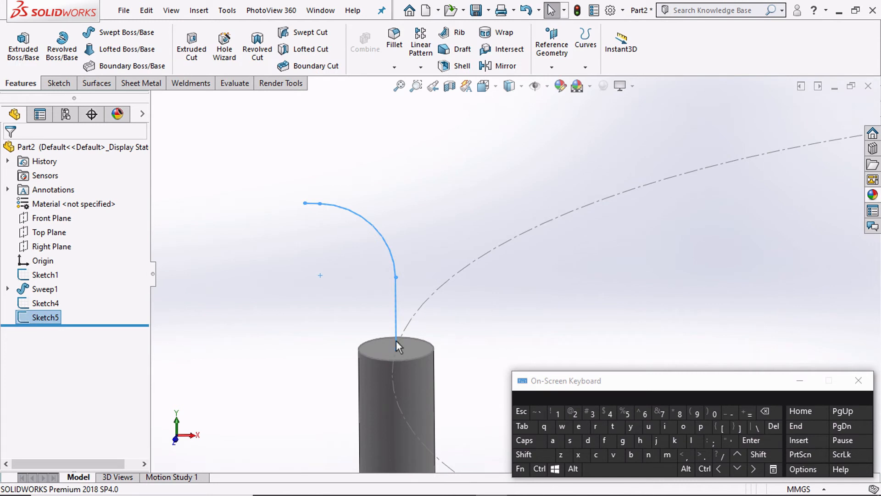
Sweep the converted circle on the rod's top face as a solid along the new line-and-arc path sketch
click(251, 315)
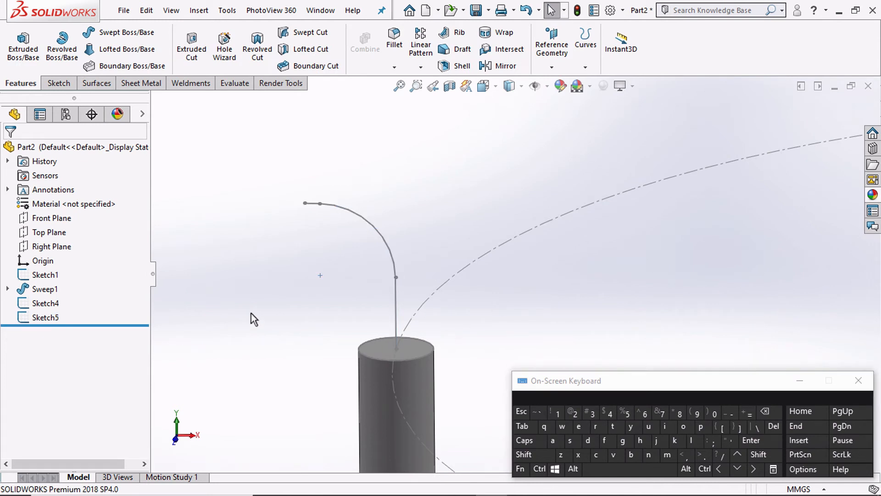
click(117, 32)
click(87, 217)
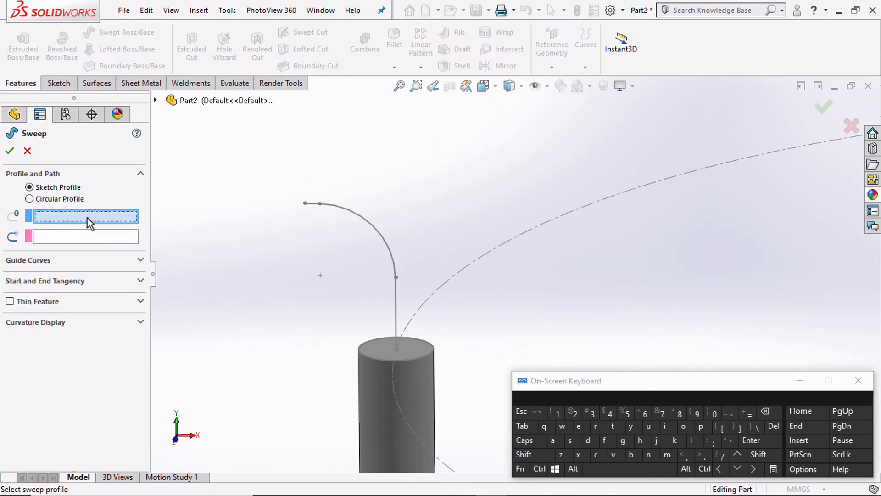
click(365, 357)
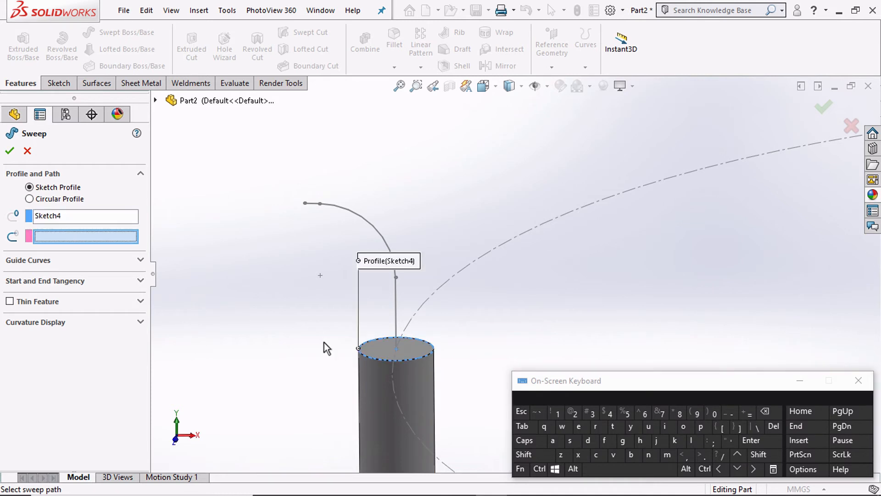
click(366, 226)
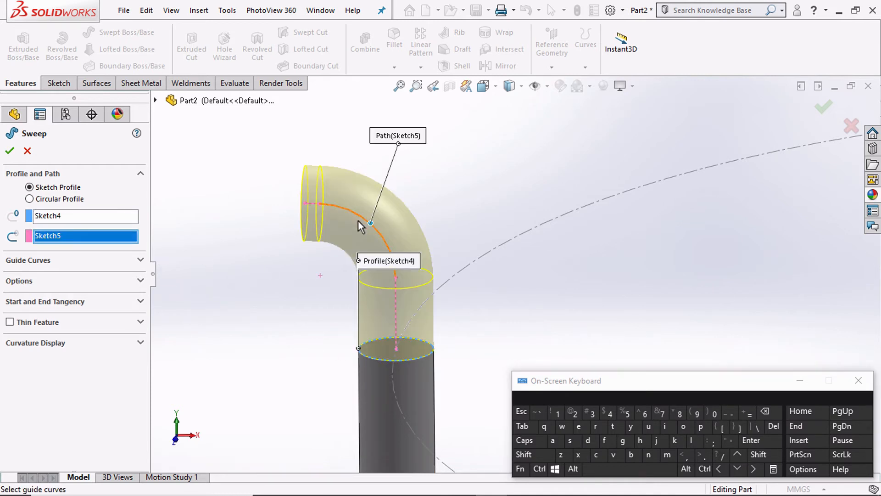
click(13, 155)
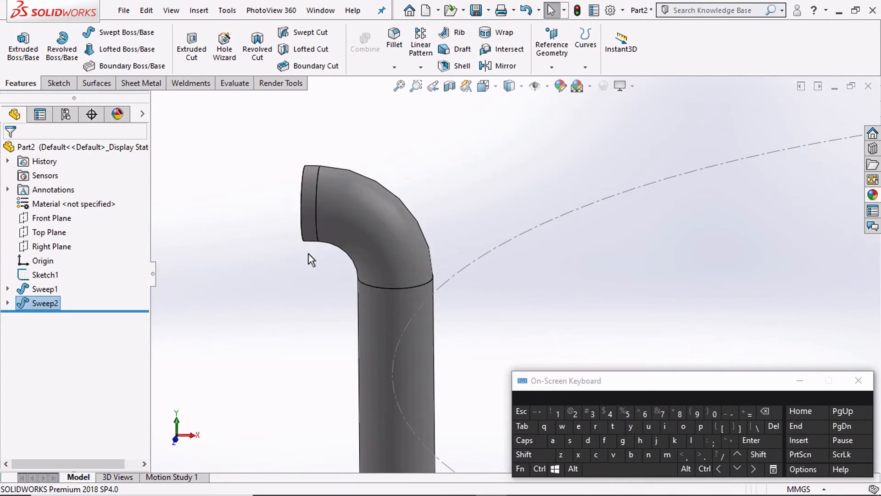
Examine the bent end on top of the rod and view the whole part from the front
key(f)
scroll(414, 274, up, 10)
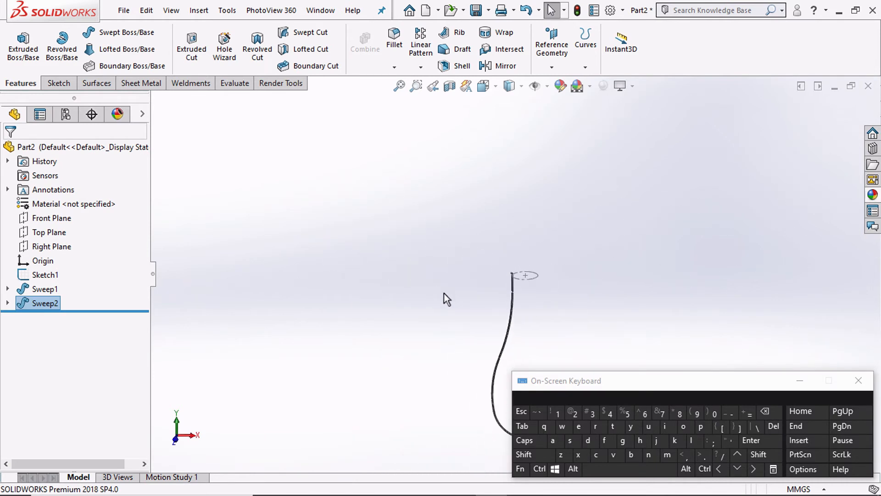
scroll(569, 304, down, 10)
scroll(276, 194, down, 5)
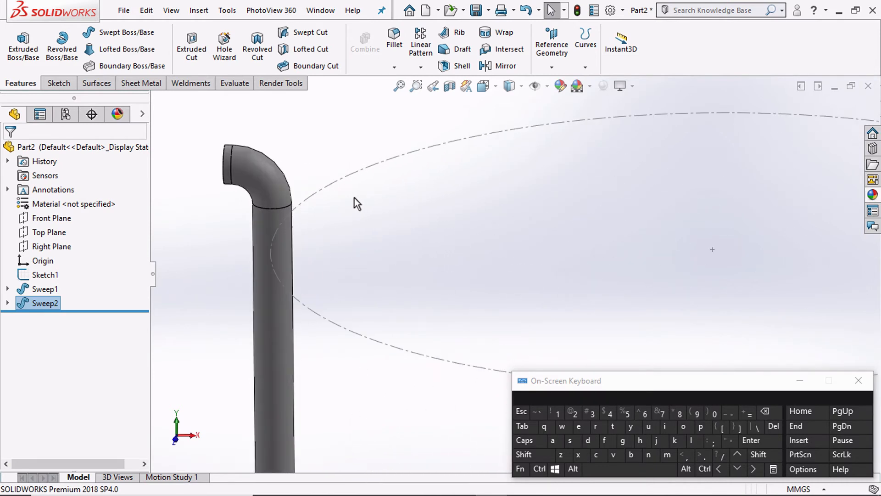
middle_drag(316, 195, 334, 219)
scroll(333, 220, up, 3)
click(484, 86)
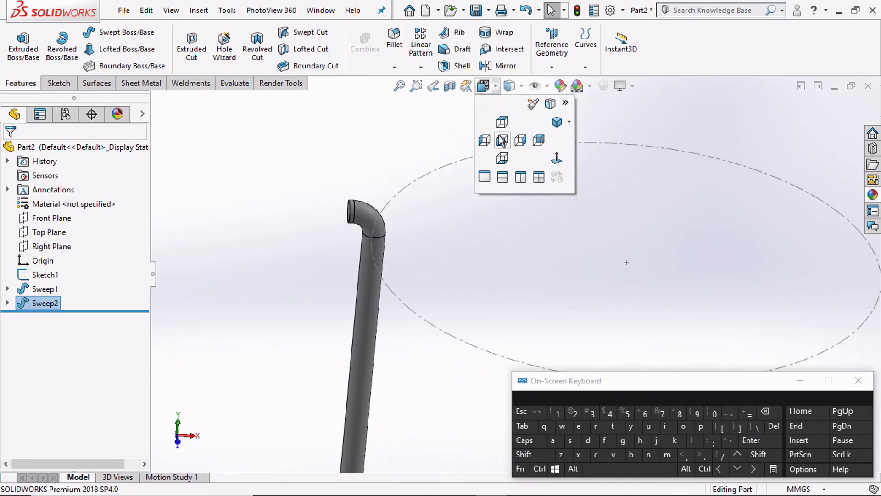
click(497, 139)
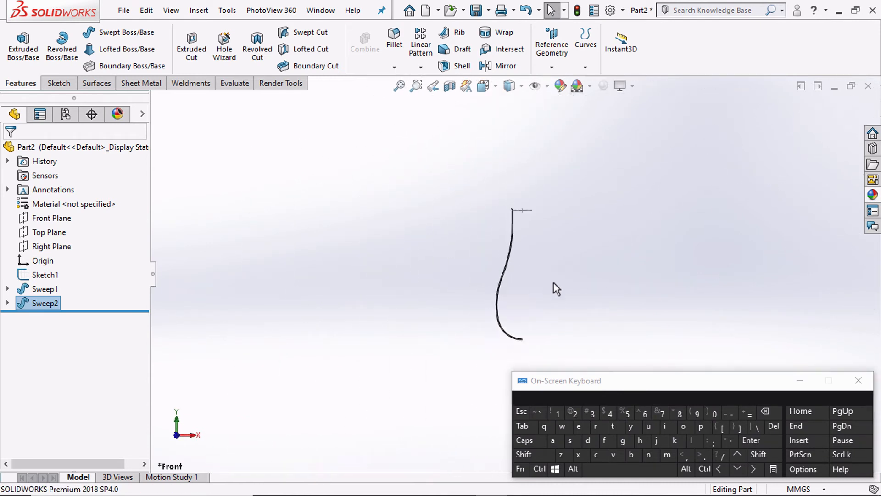
Mirror both the bent-end sweep and the rod sweep about the Right Plane
click(499, 66)
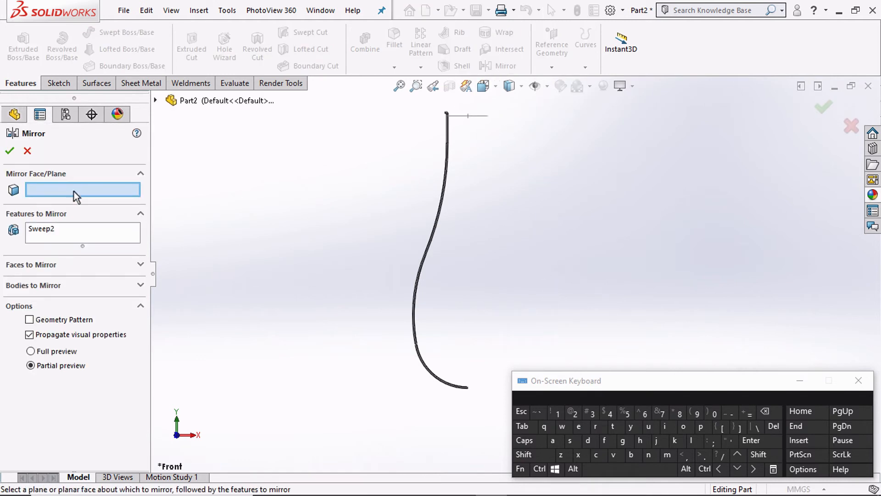
click(156, 100)
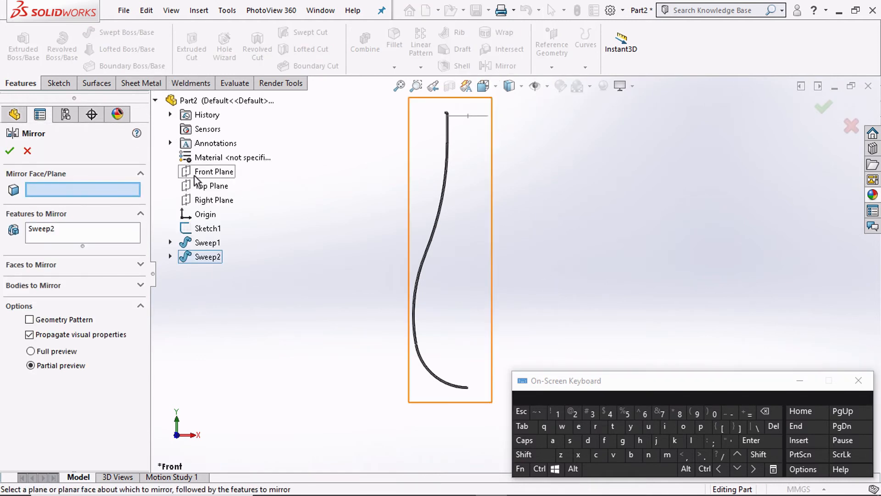
click(197, 200)
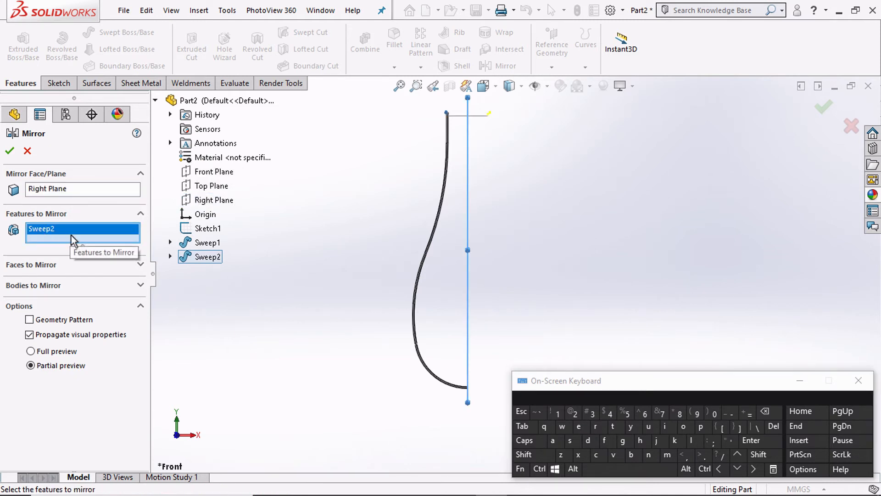
scroll(498, 124, down, 3)
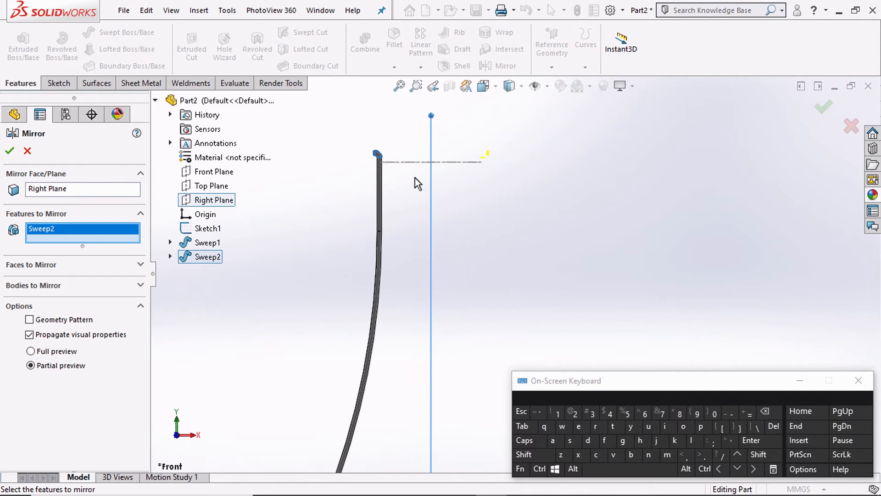
click(381, 196)
scroll(391, 212, up, 5)
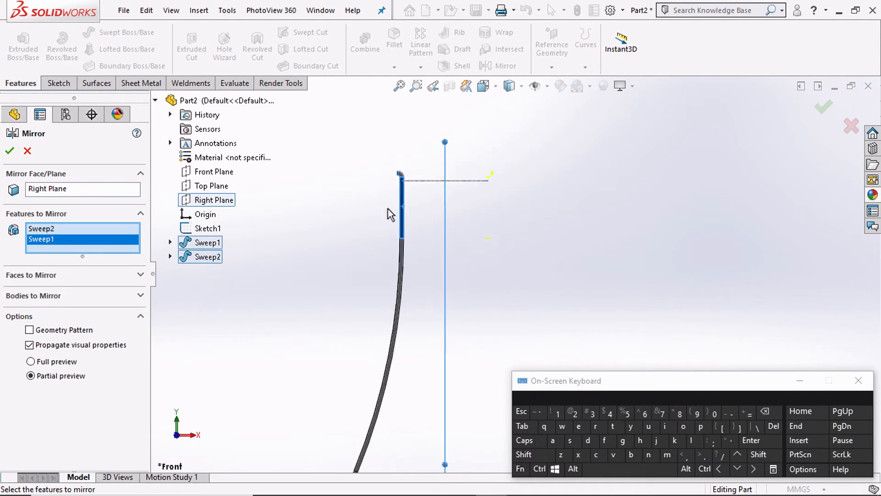
scroll(534, 275, down, 2)
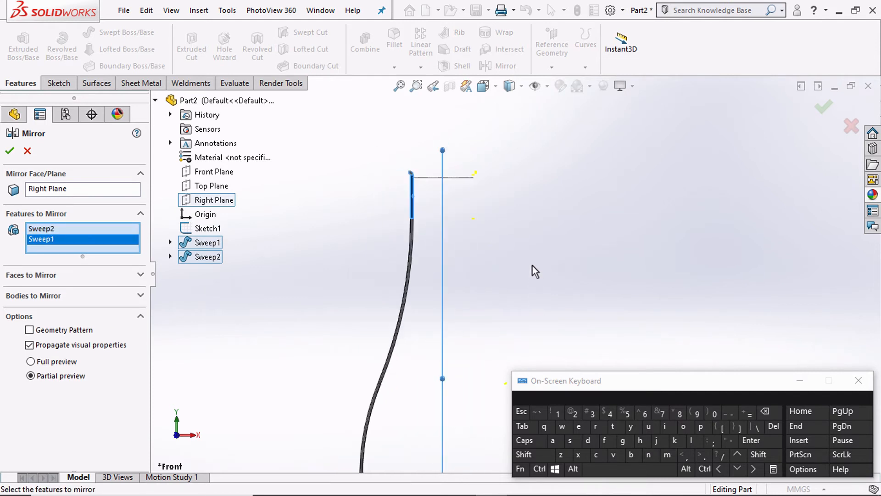
key(Return)
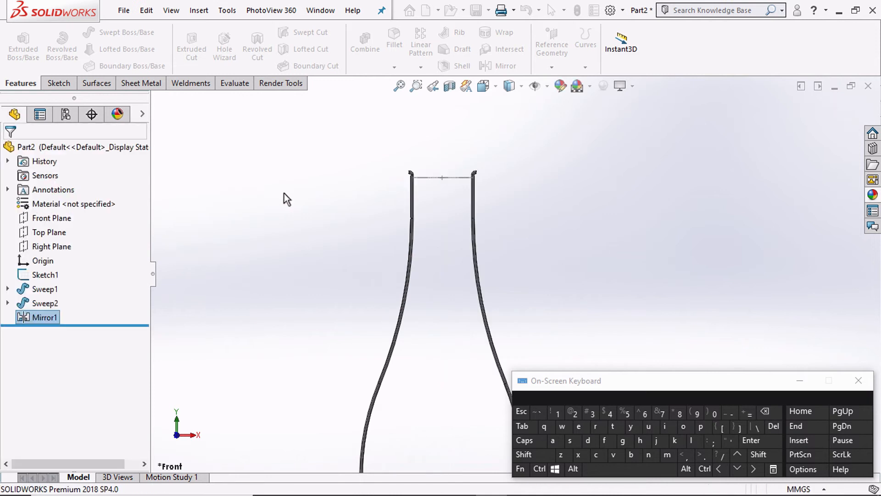
Examine the mirrored rod from an angle, from the right side and from the front, with the on-screen keyboard minimized
scroll(377, 222, up, 4)
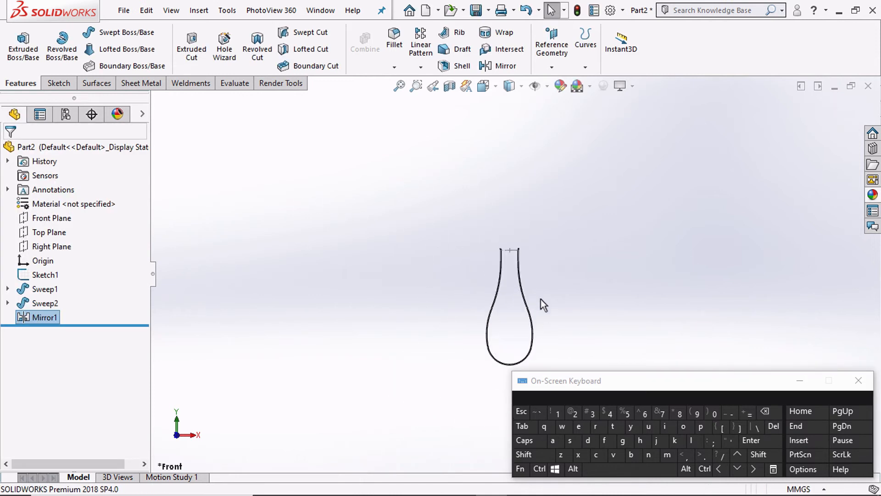
scroll(541, 299, down, 2)
middle_drag(528, 291, 467, 321)
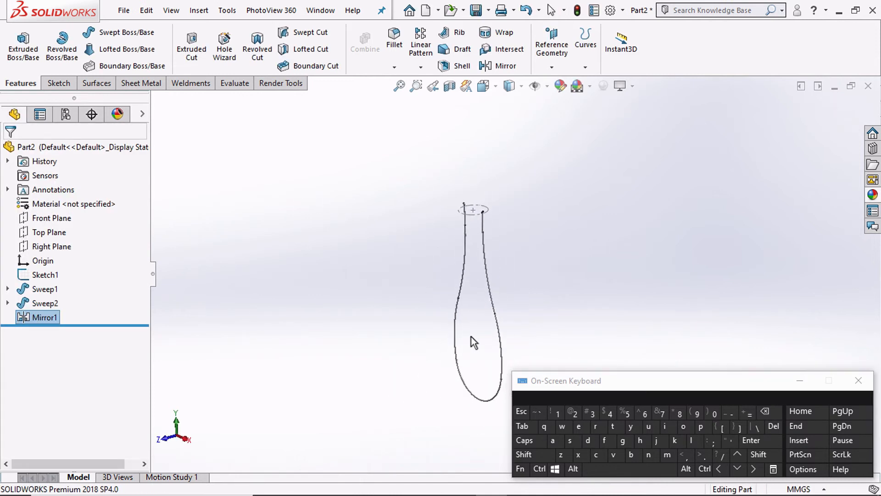
scroll(481, 202, down, 4)
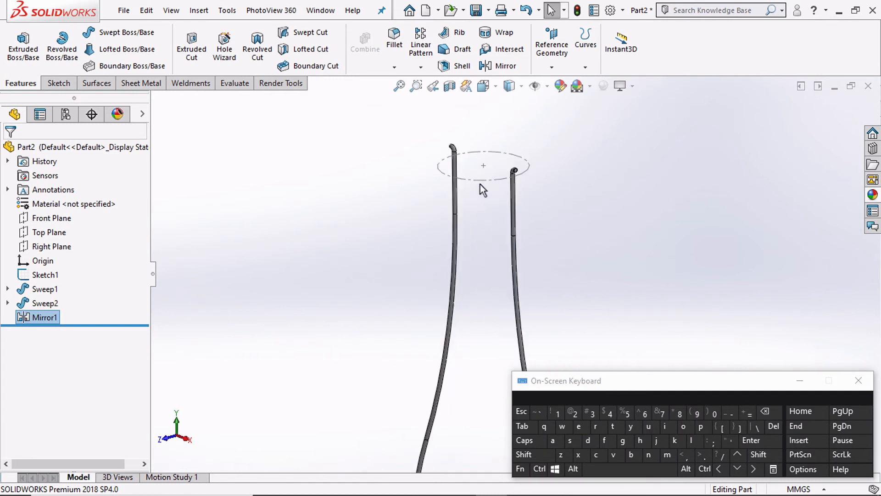
click(484, 86)
click(501, 138)
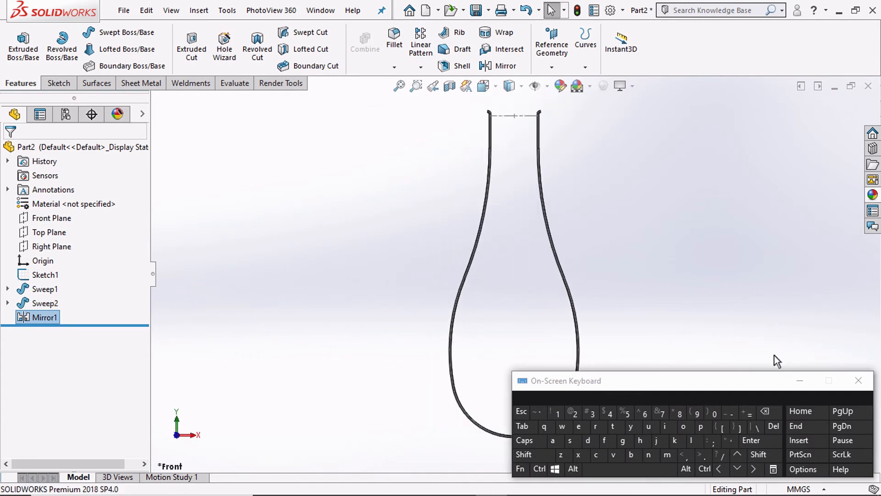
click(798, 380)
click(651, 203)
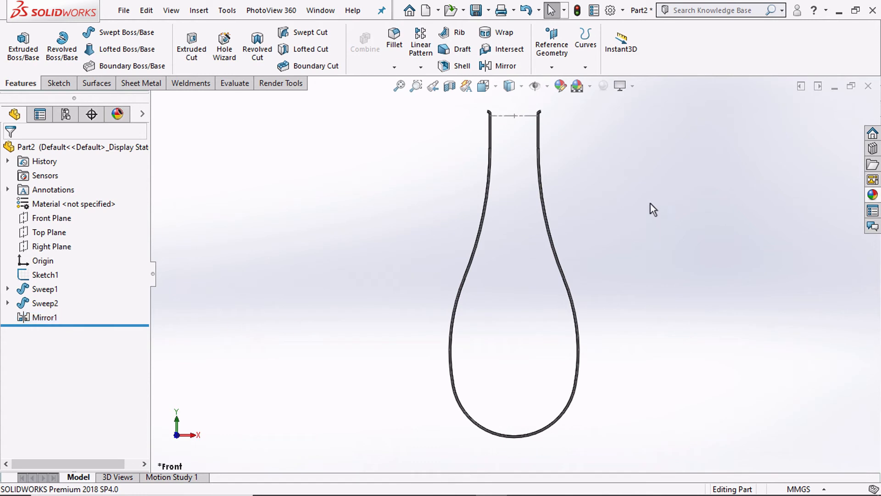
scroll(666, 175, down, 2)
scroll(618, 257, up, 4)
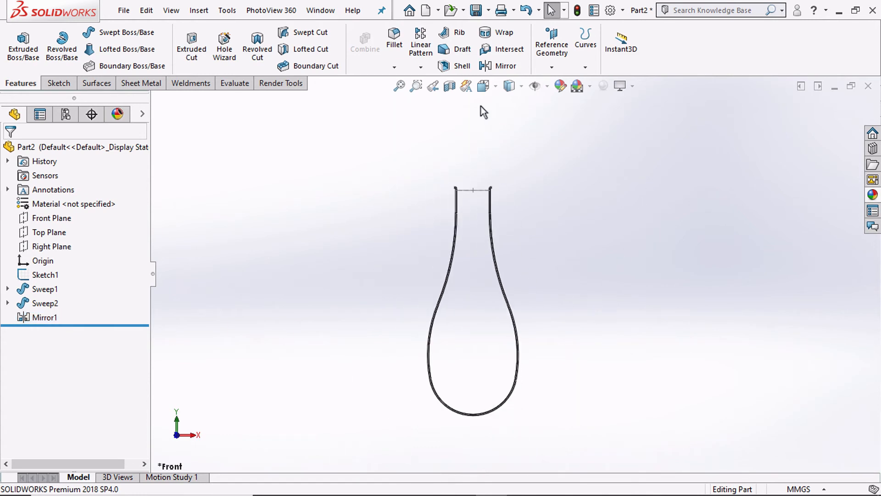
click(484, 87)
click(519, 135)
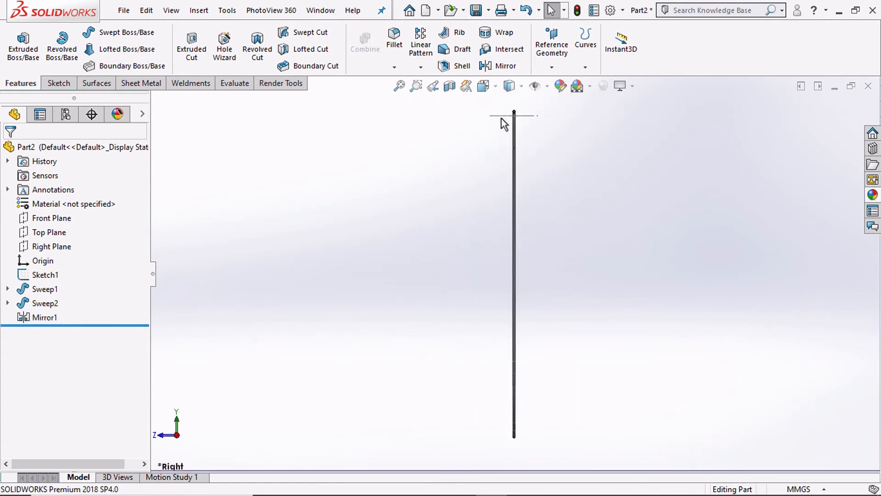
click(483, 86)
click(504, 138)
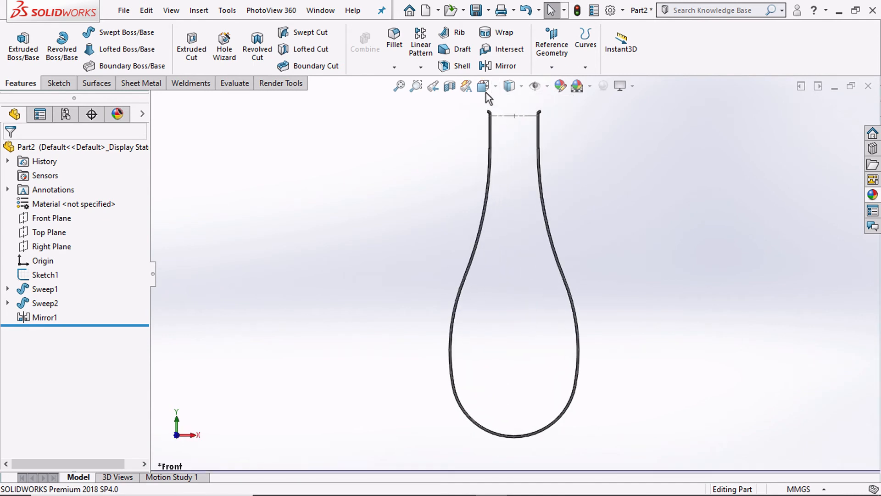
Hide the dash-dotted circle sketch Sketch1 in the top view, and check the part from the right and in isometric view
click(484, 86)
click(505, 120)
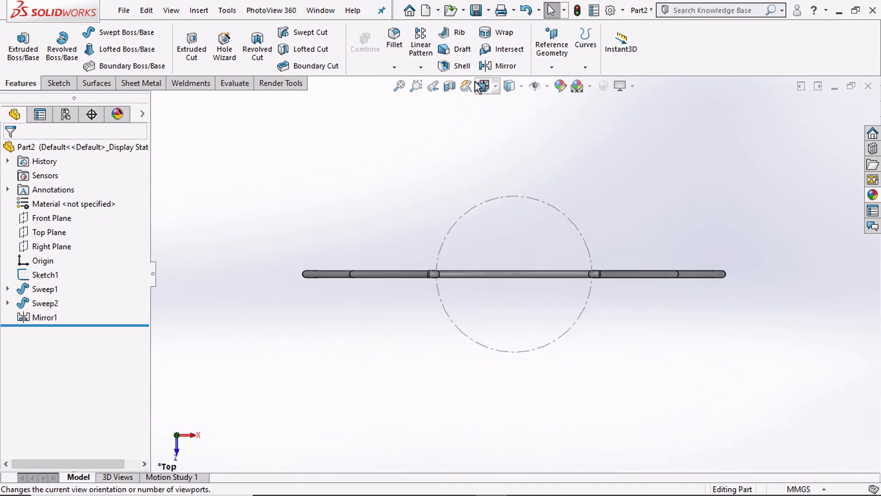
click(510, 196)
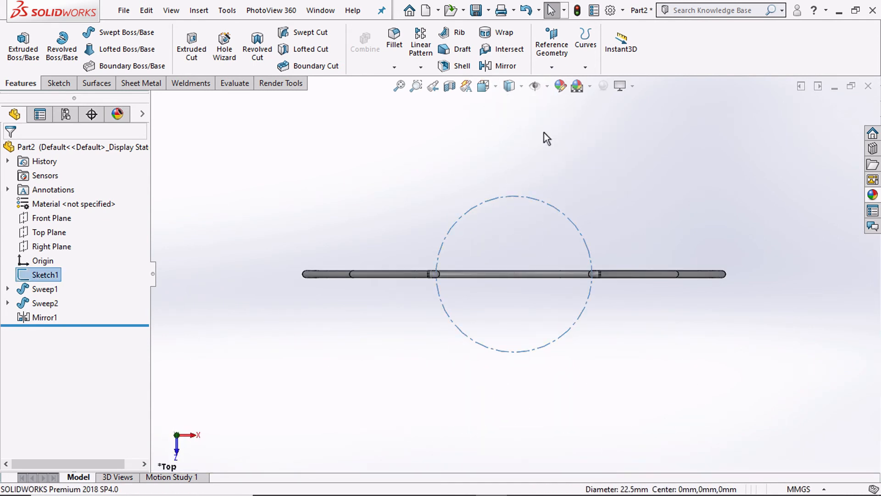
click(543, 133)
click(483, 86)
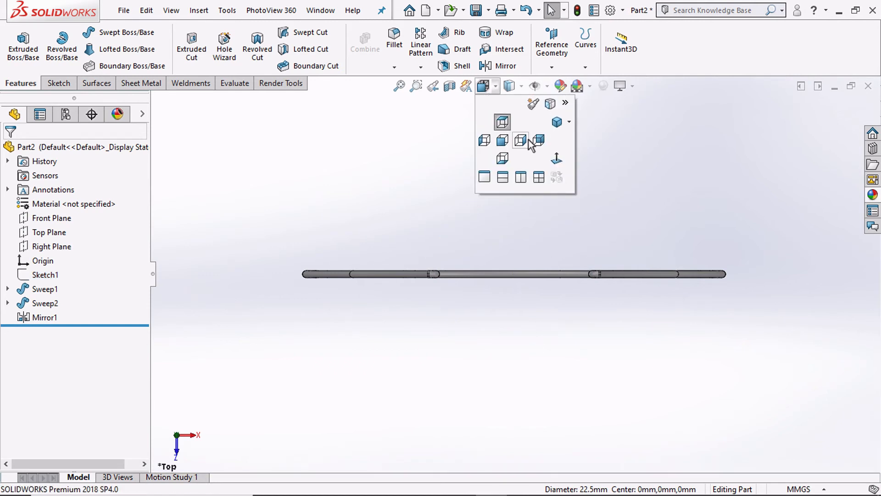
click(528, 140)
click(484, 87)
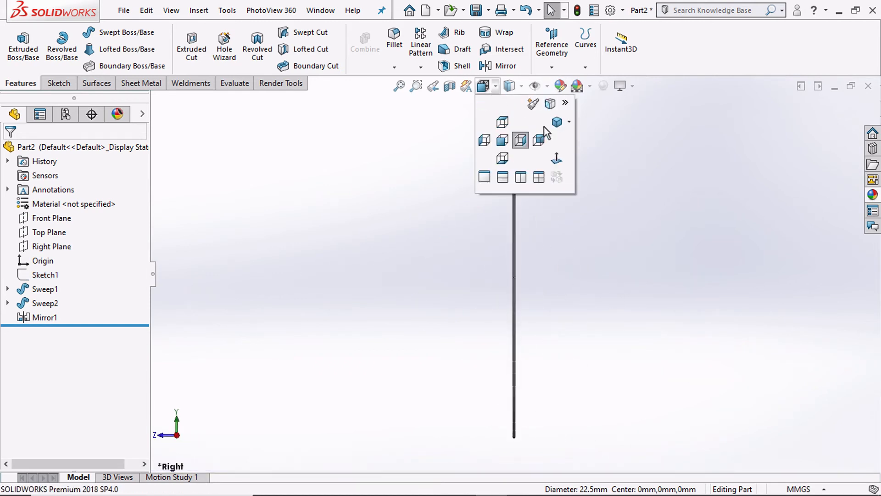
click(555, 122)
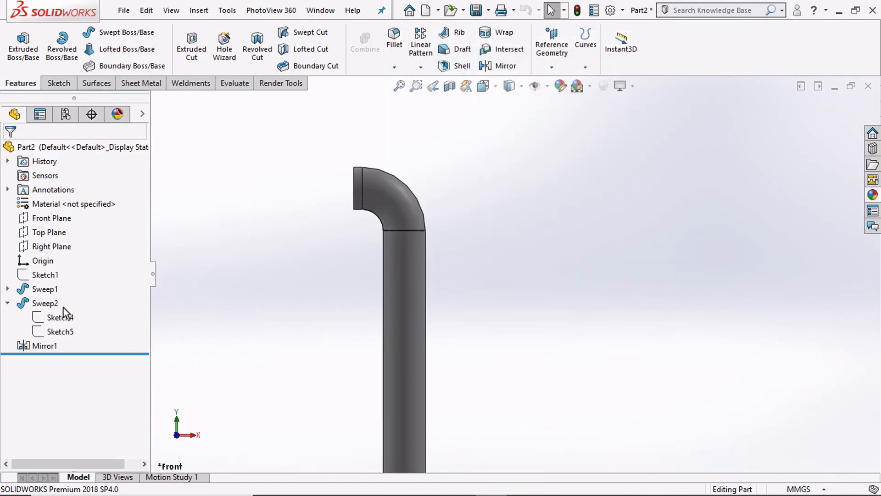
Show Sketch5, the path sketch of the bent-end sweep
click(54, 319)
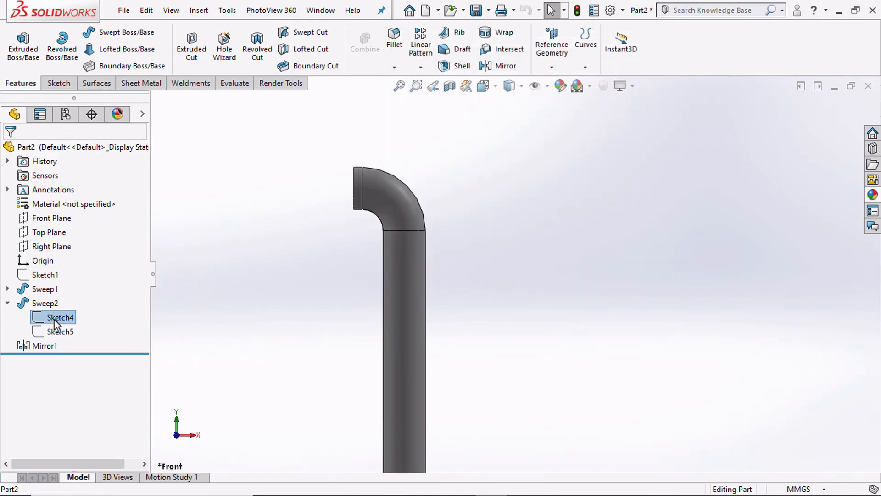
click(46, 331)
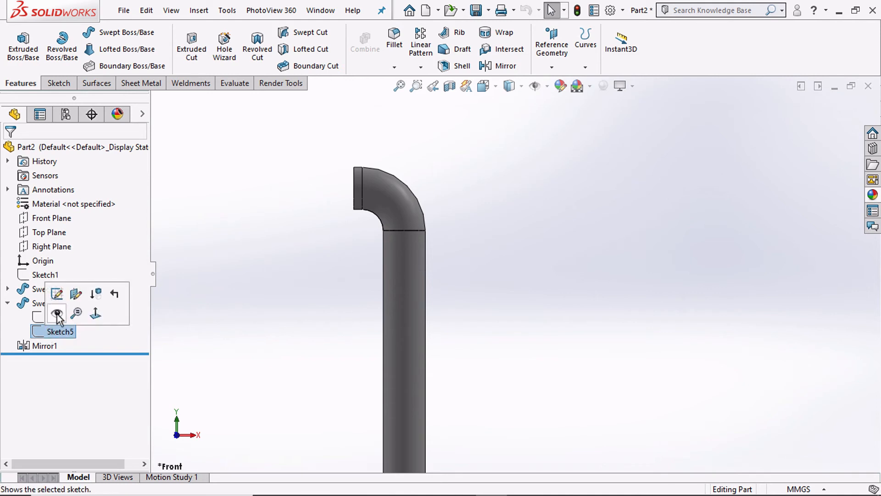
click(57, 314)
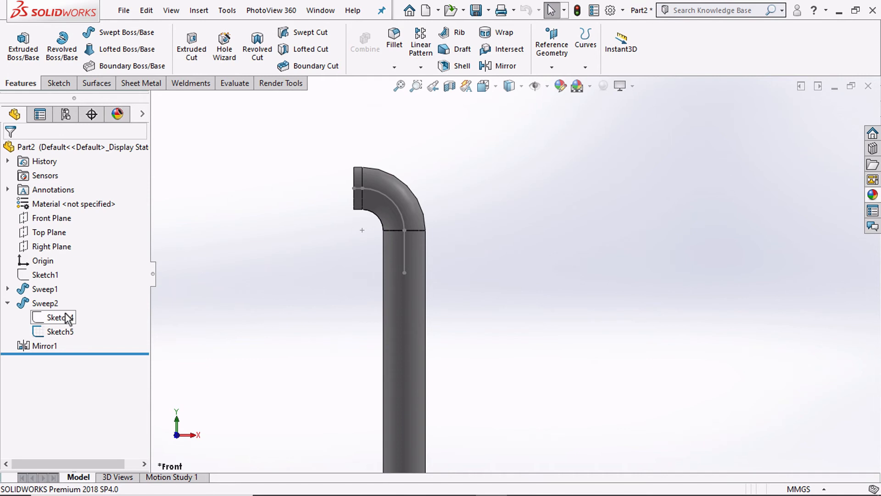
Edit the bent end's path sketch, set the vertical line's length to 2 mm and exit the sketch
click(404, 243)
click(440, 184)
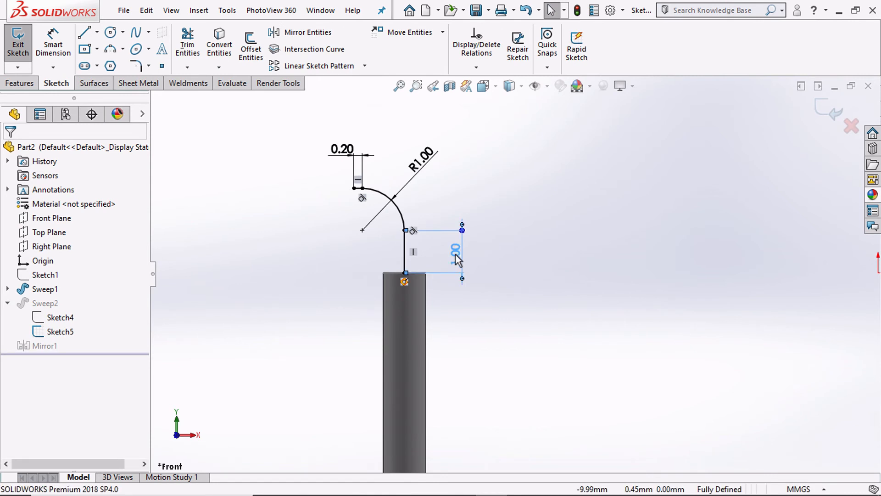
double_click(456, 255)
text(2)
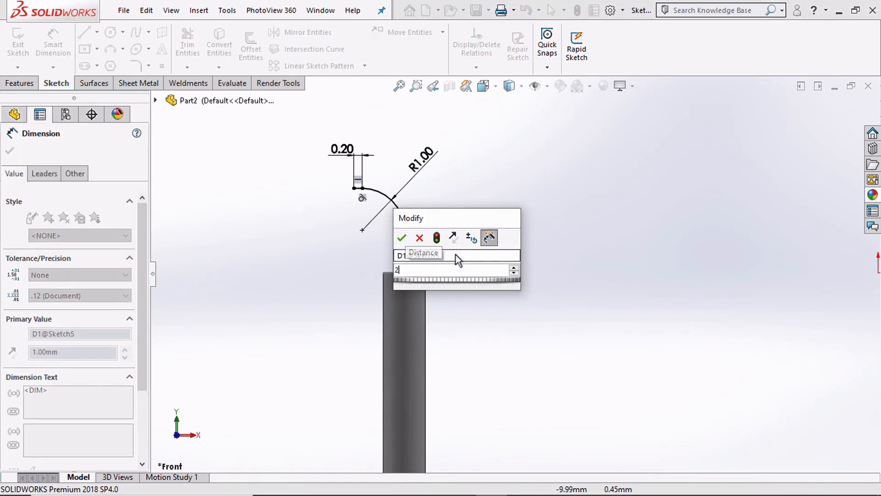
key(Return)
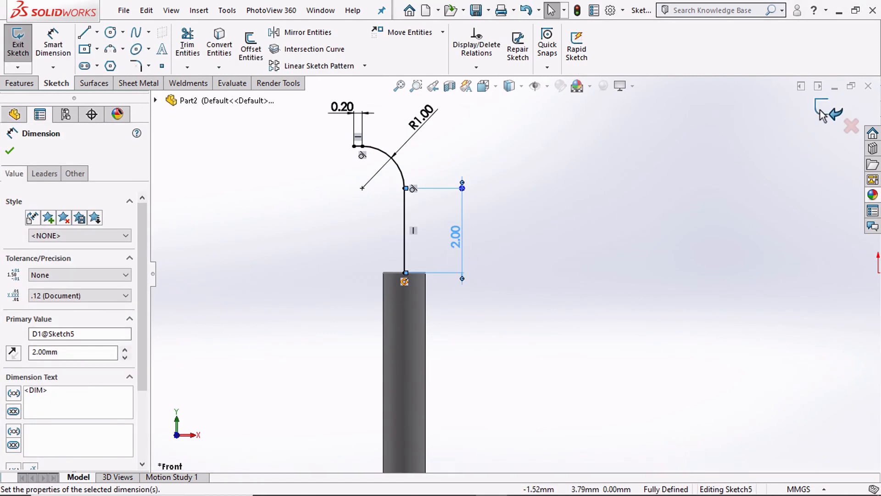
click(822, 114)
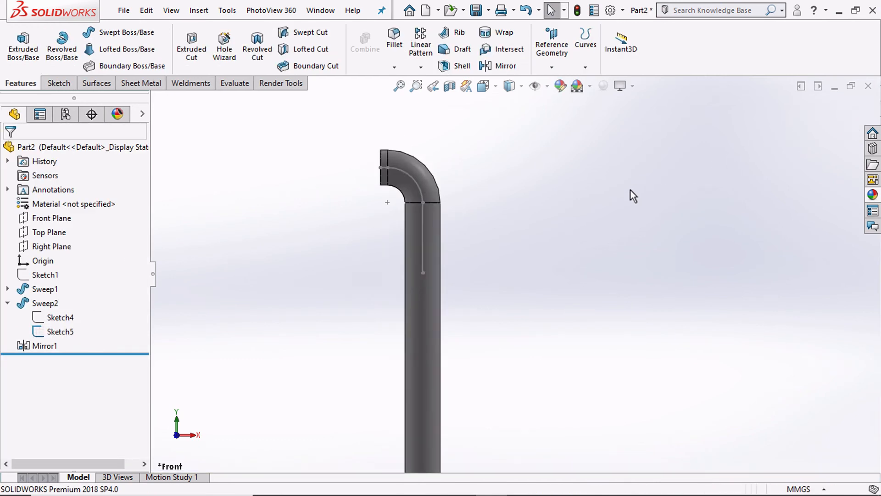
Examine the whole mirrored part from the front and the bent end with its path sketch up close
scroll(629, 197, up, 5)
scroll(571, 340, up, 3)
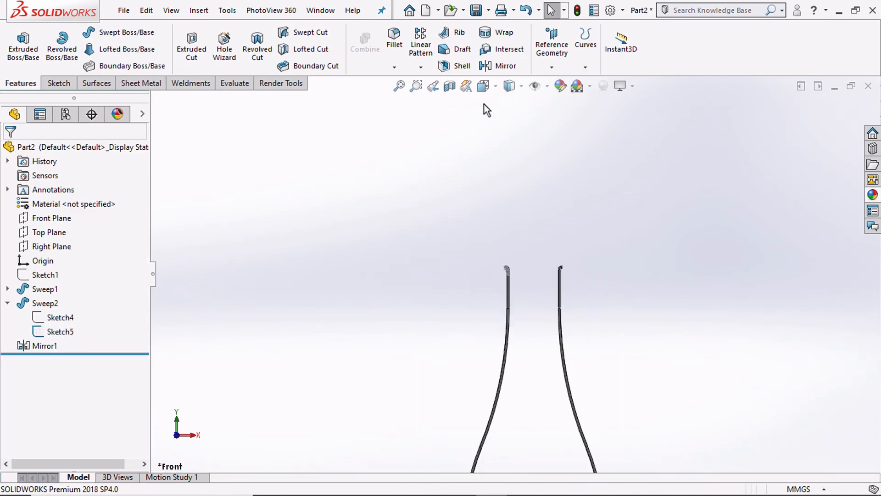
scroll(516, 280, up, 5)
scroll(535, 335, down, 5)
scroll(527, 345, up, 3)
scroll(523, 367, down, 2)
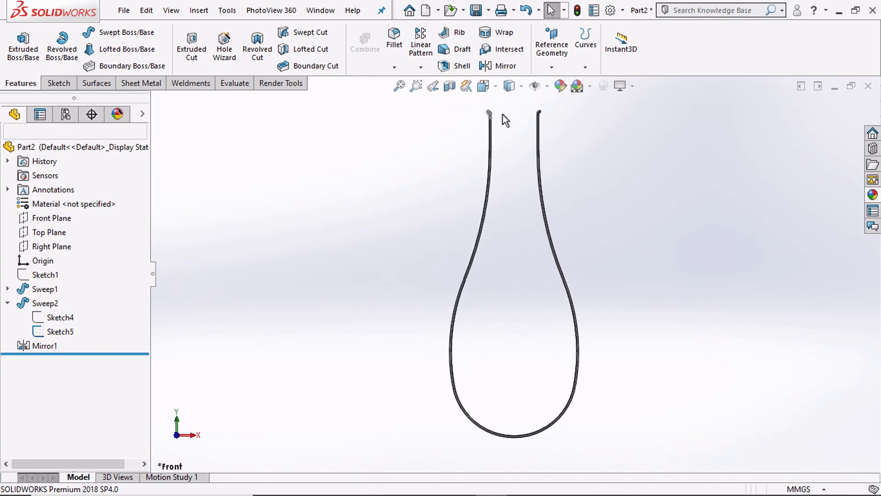
scroll(493, 142, down, 10)
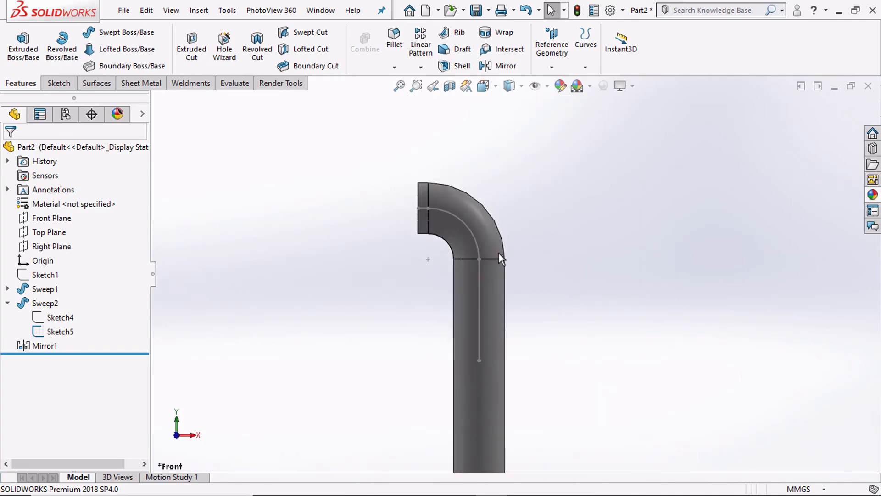
scroll(507, 310, down, 2)
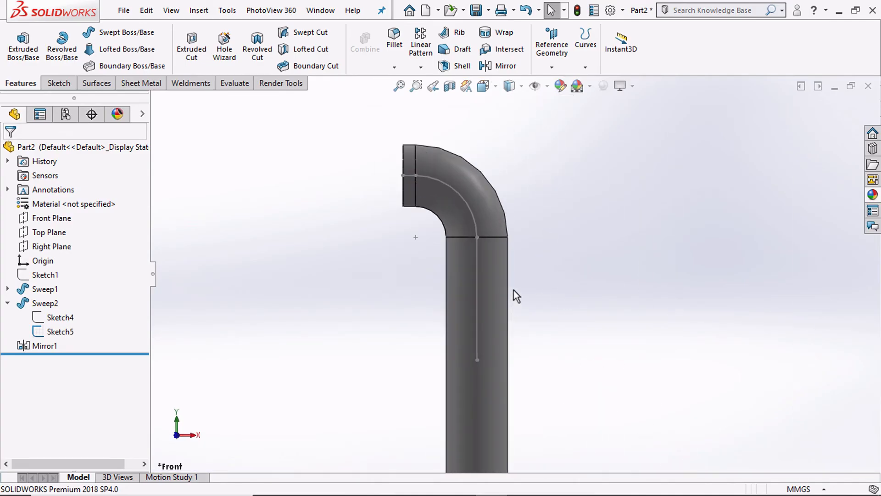
Edit the bent end's path sketch Sketch5, set its vertical line's length to 3 mm and exit the sketch
click(481, 282)
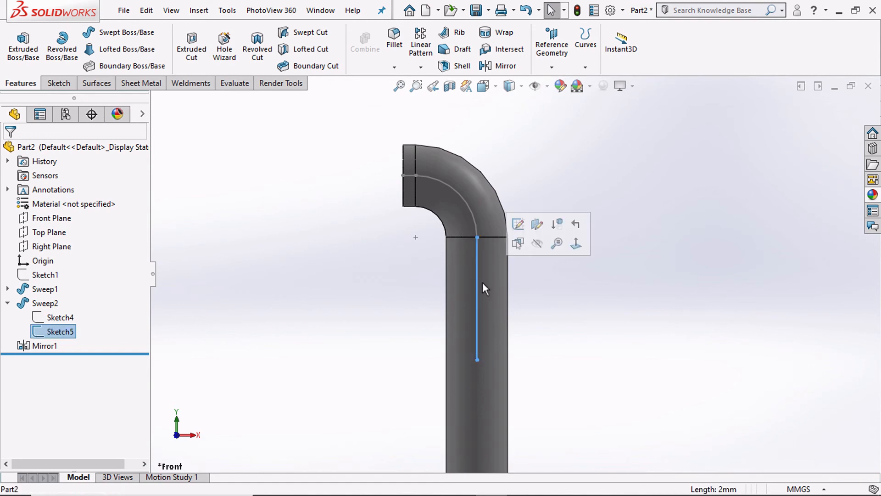
click(515, 224)
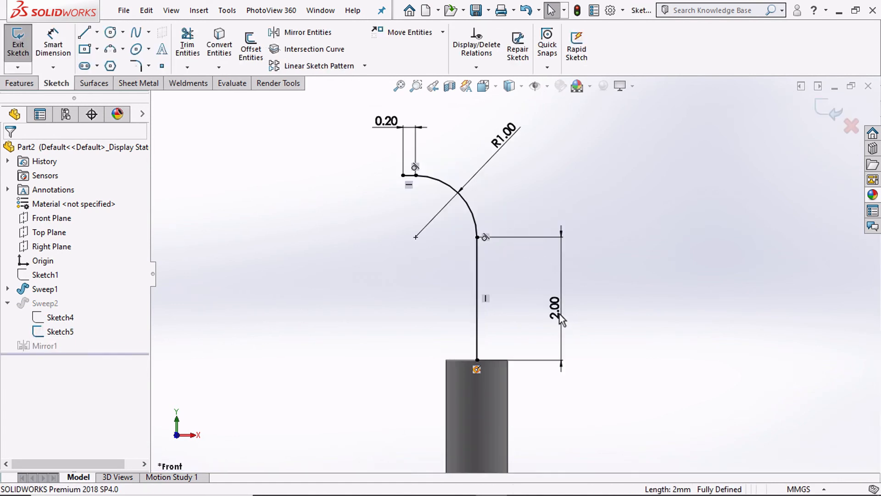
double_click(561, 315)
text(3)
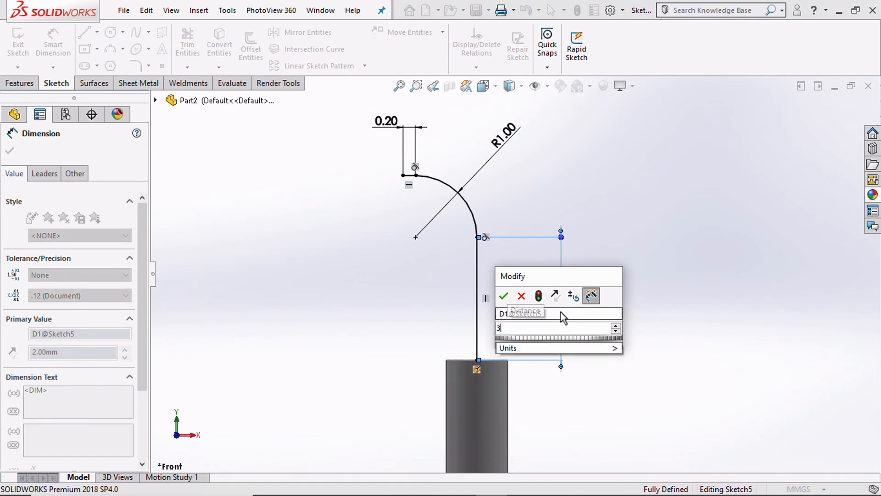
key(Return)
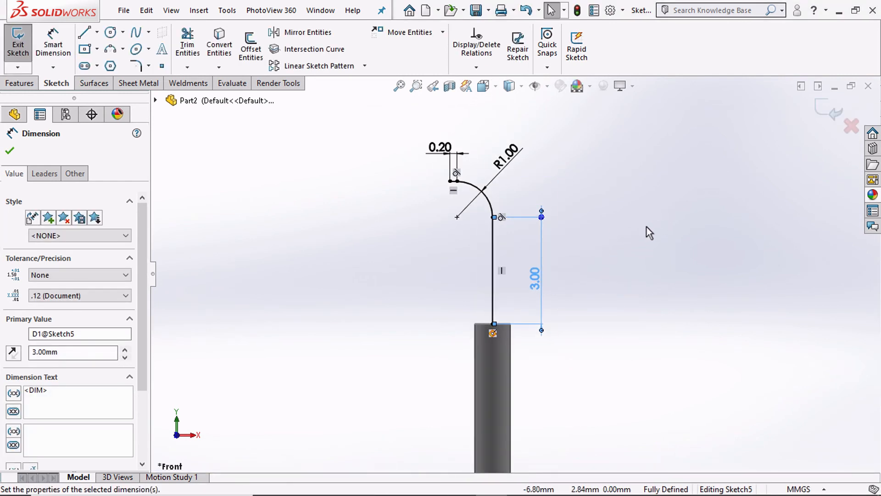
click(826, 112)
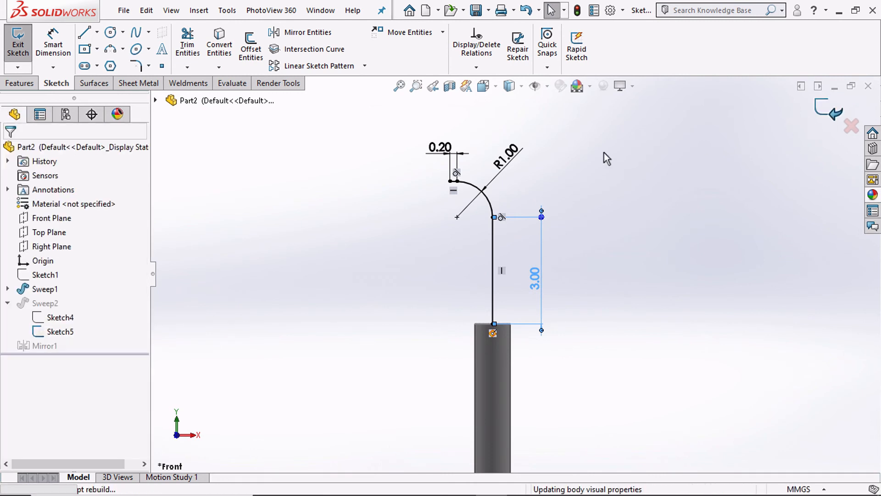
click(489, 91)
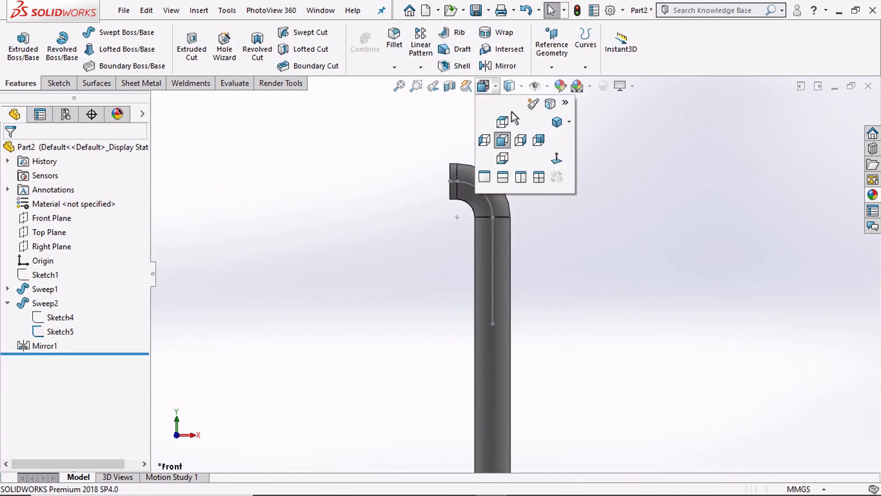
click(554, 122)
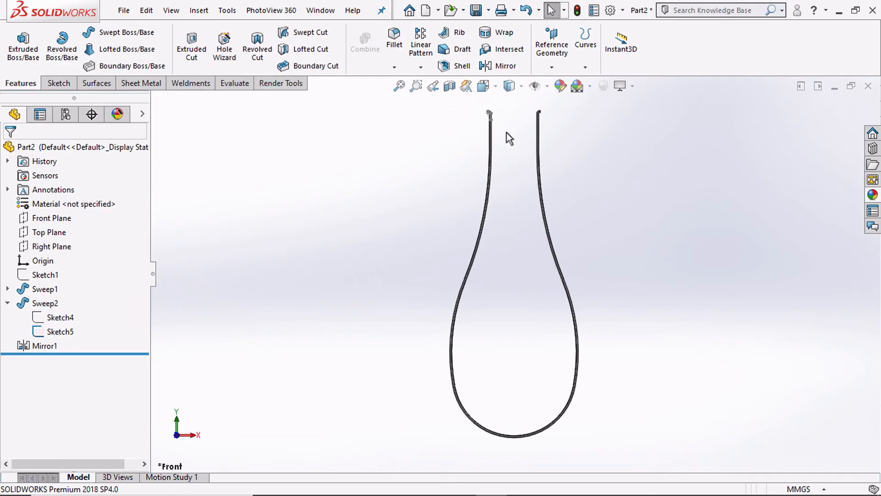
Reopen the bent end's path sketch, lengthen its vertical line to 4 mm, exit the sketch and check the whole part
scroll(506, 140, down, 1)
scroll(506, 140, up, 2)
scroll(532, 308, down, 1)
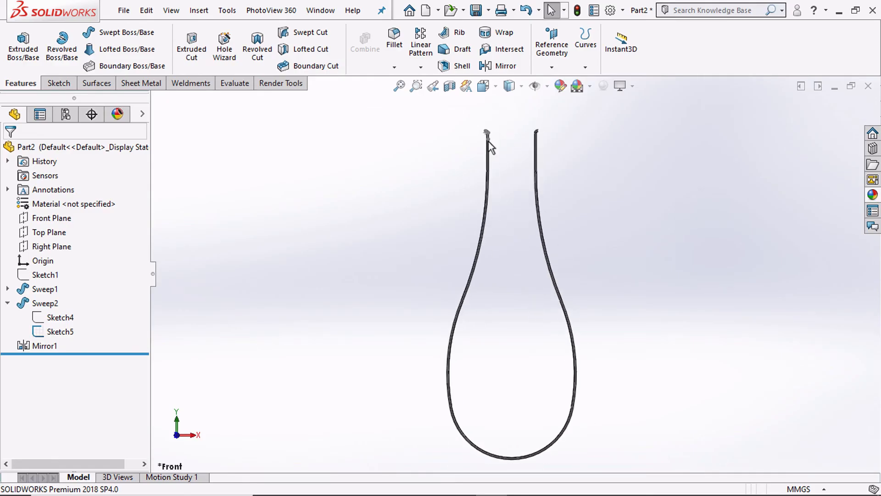
scroll(505, 144, down, 10)
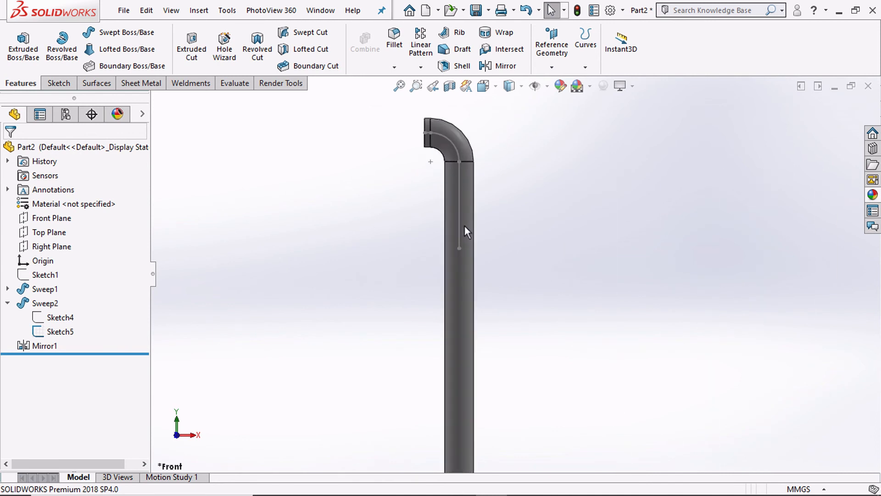
click(461, 205)
click(499, 148)
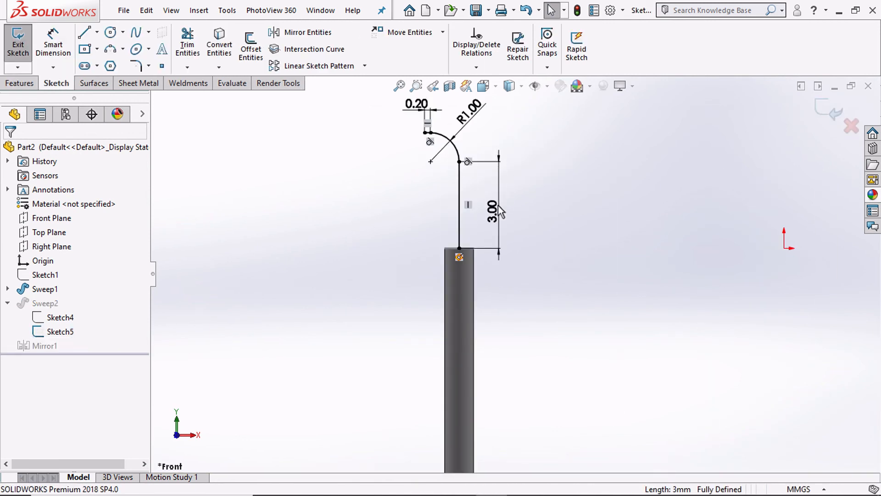
double_click(495, 211)
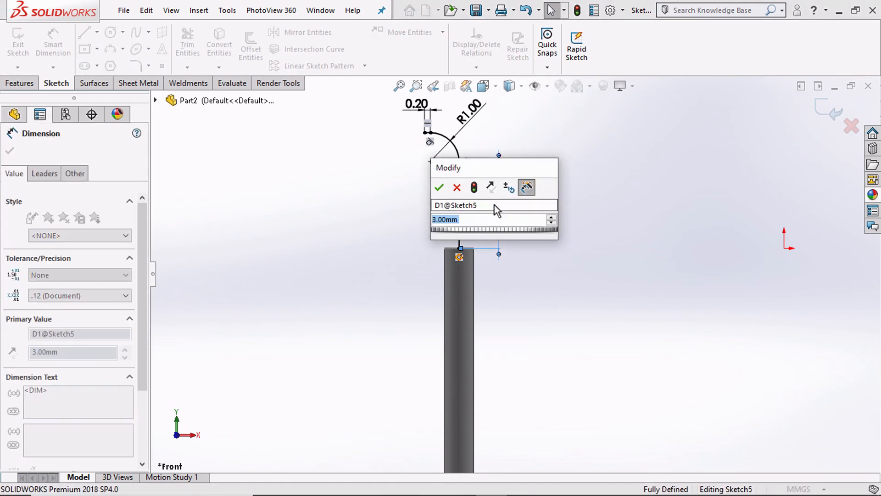
text(4)
key(Return)
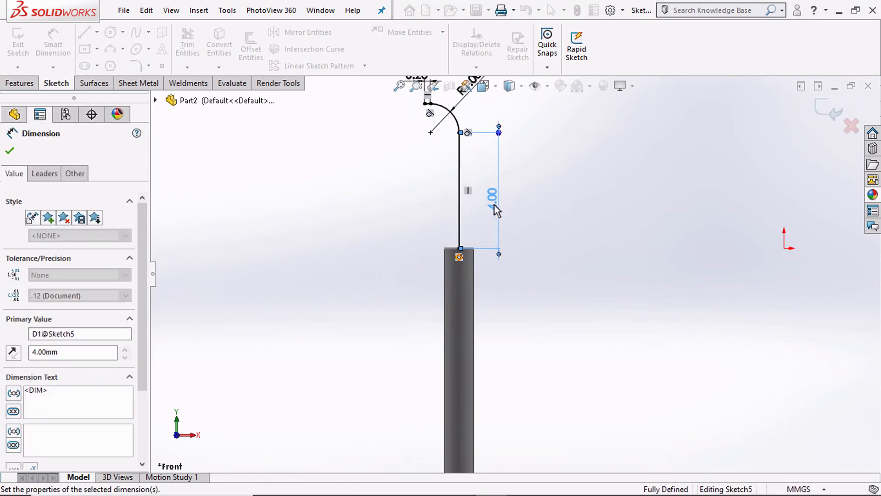
scroll(505, 208, up, 2)
scroll(516, 131, down, 1)
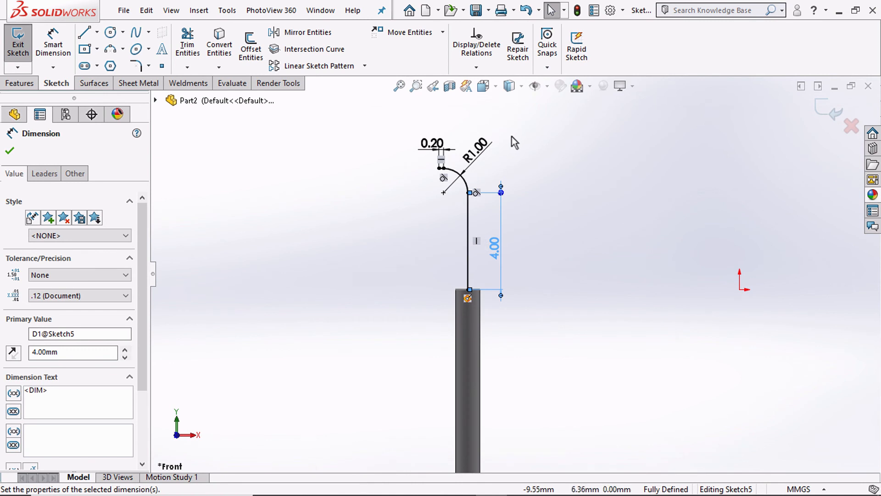
click(826, 111)
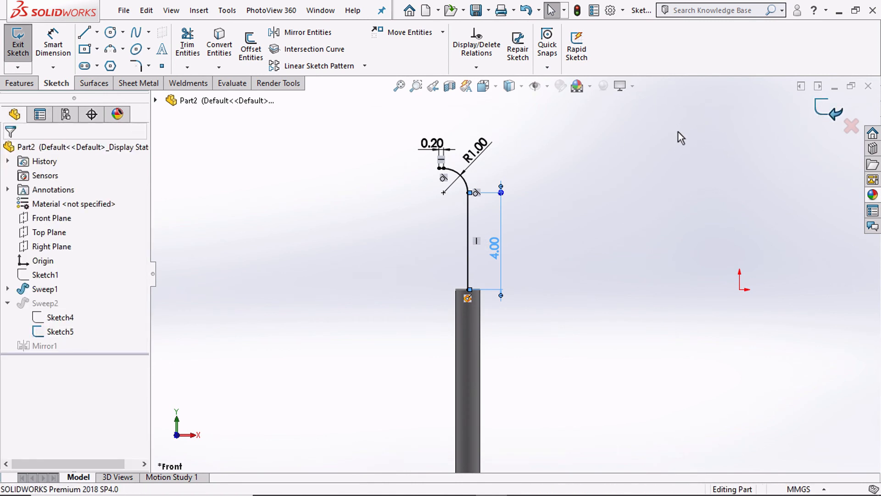
click(483, 86)
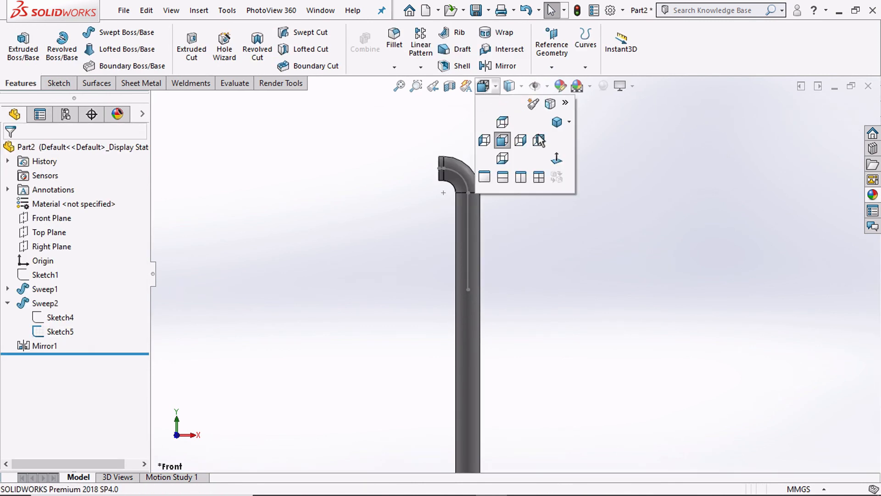
click(559, 123)
key(f)
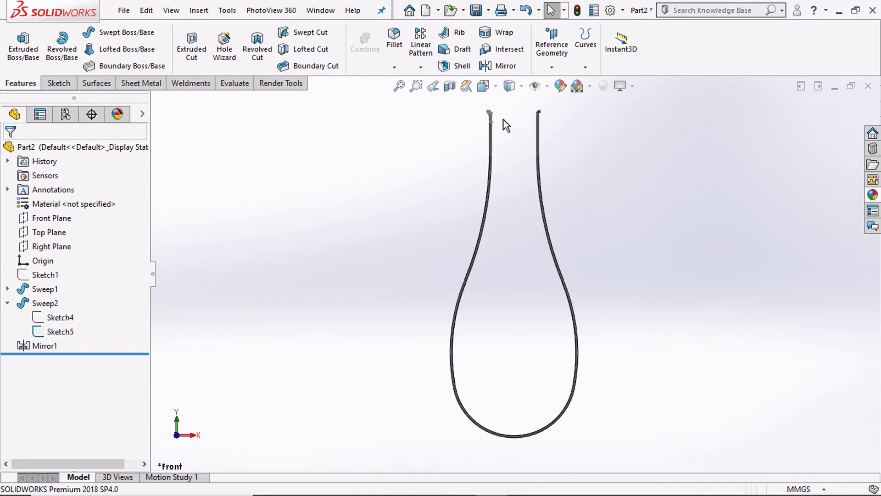
Edit the path sketch Sketch5 again, set the straight vertical segment to 5 mm and exit the sketch
scroll(500, 126, down, 5)
scroll(498, 131, down, 3)
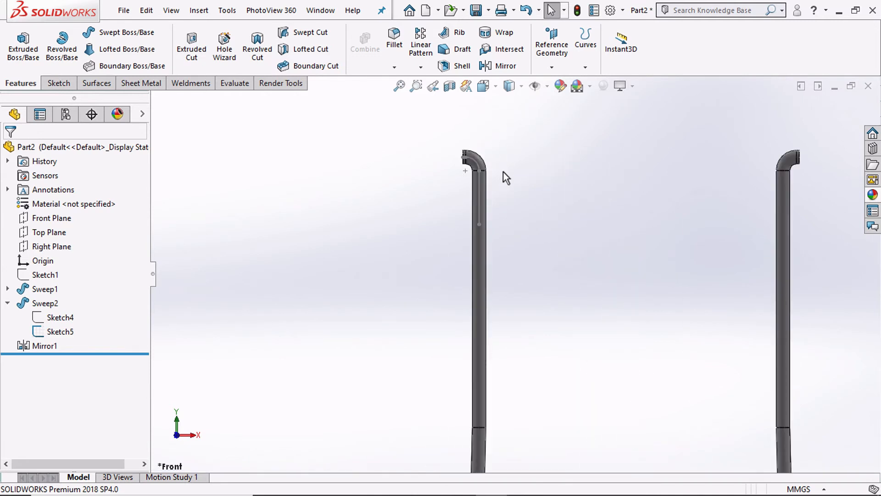
scroll(503, 172, down, 4)
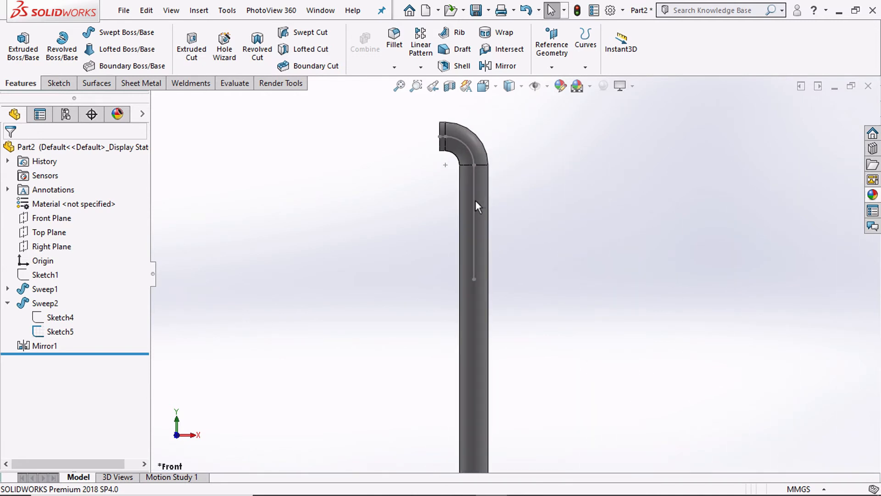
click(476, 202)
click(512, 142)
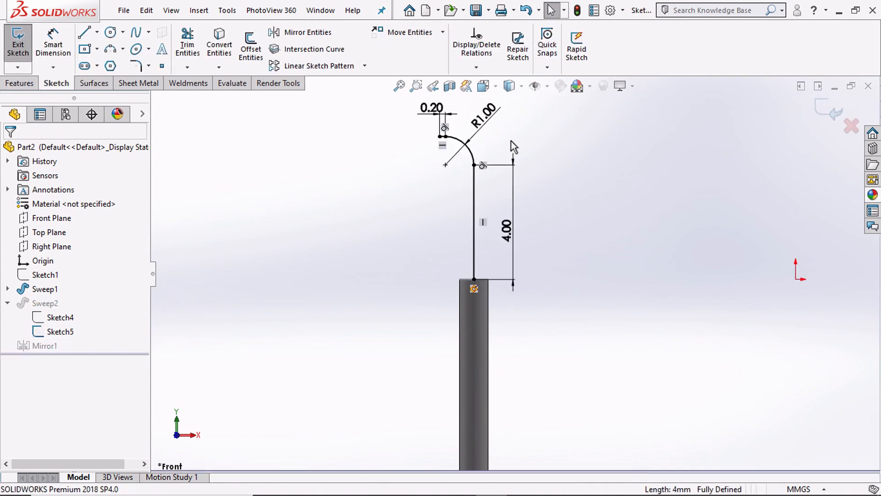
click(507, 232)
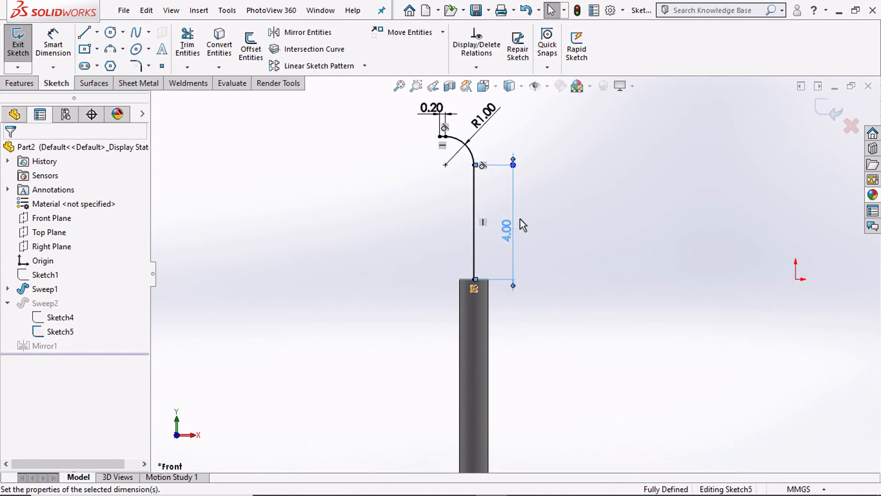
double_click(520, 220)
text(5)
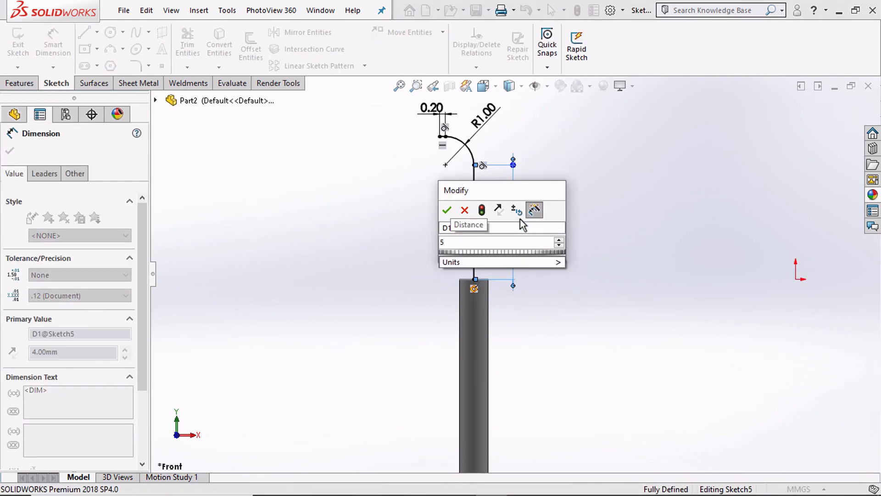
key(Return)
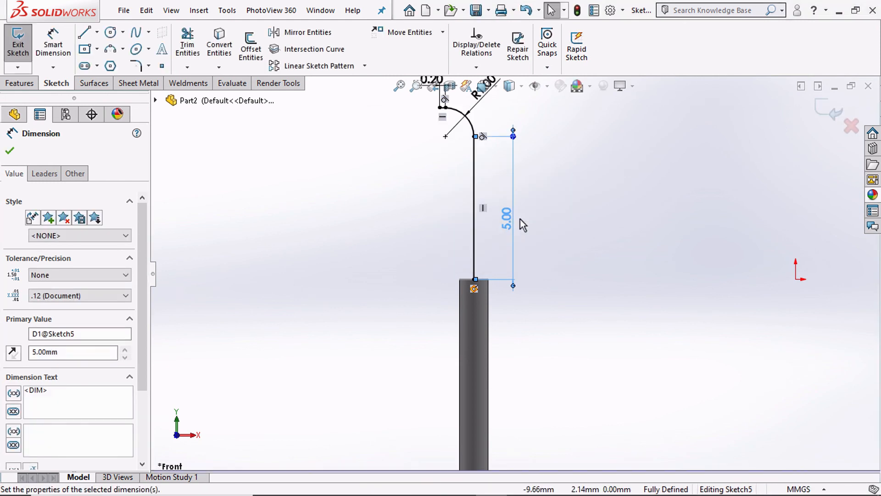
scroll(528, 145, down, 1)
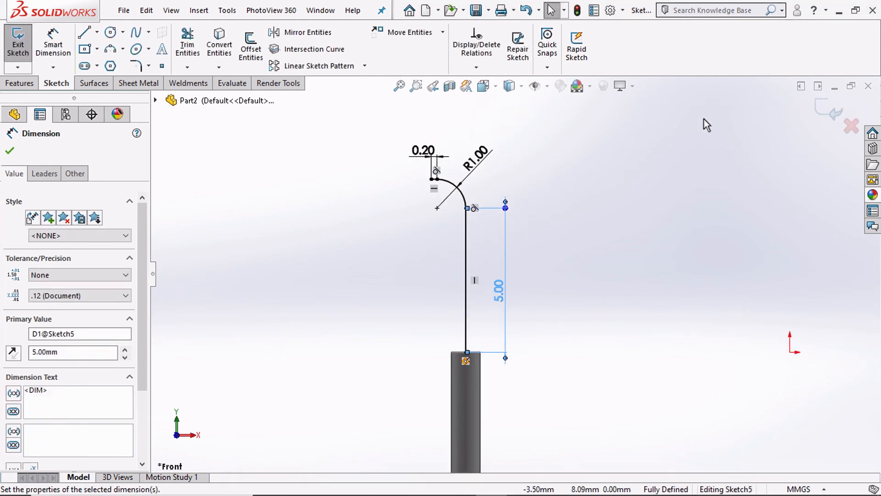
click(822, 110)
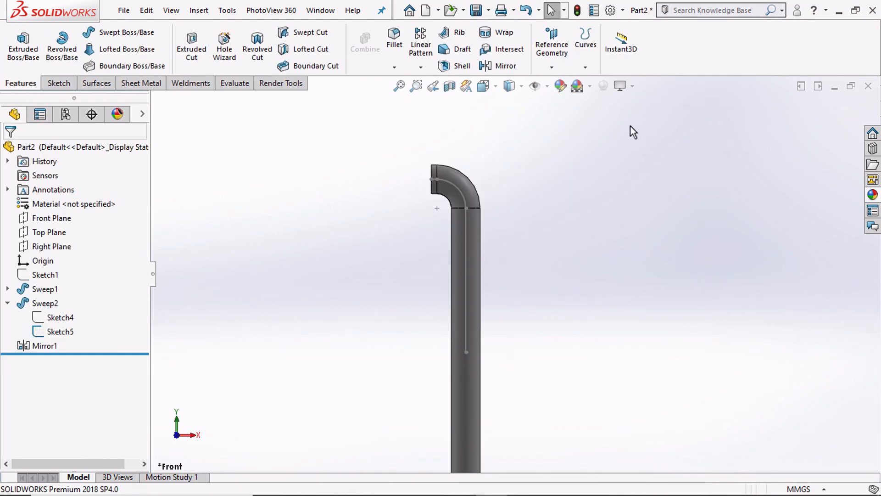
click(483, 86)
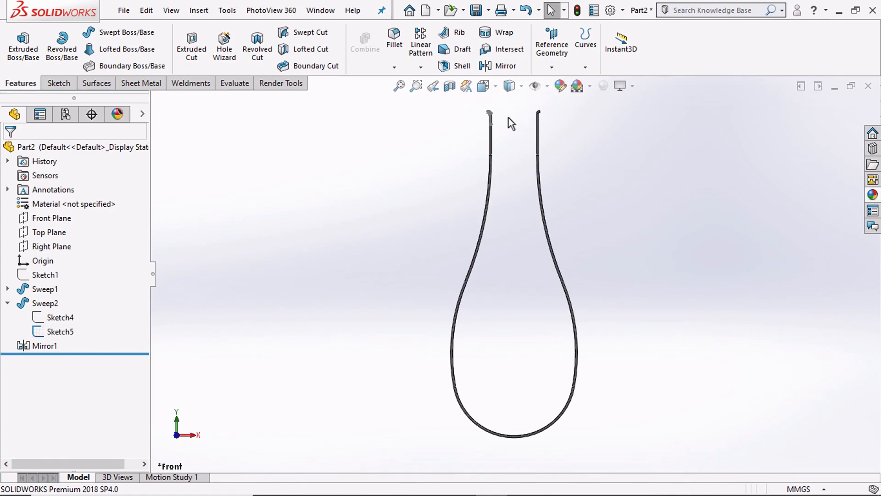
Set the vertical line in the bent end's path sketch Sketch5 to 6 mm, exit the sketch and show the part in isometric view
scroll(506, 124, down, 3)
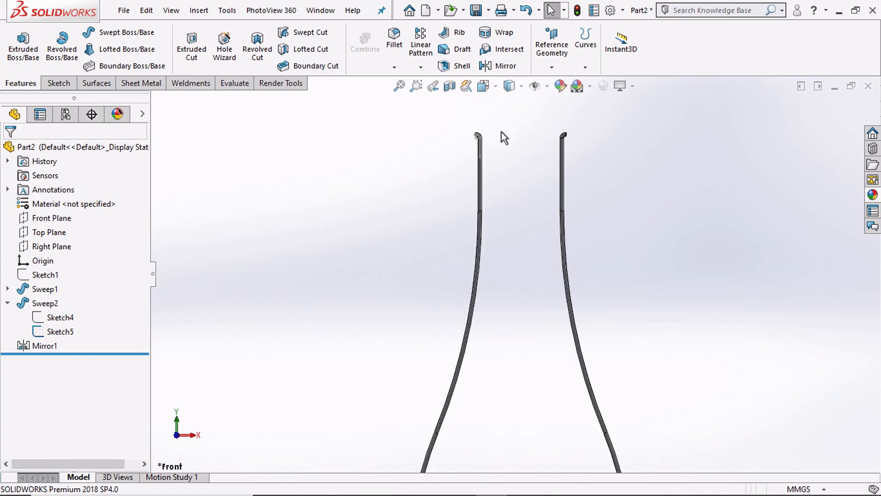
scroll(505, 152, down, 5)
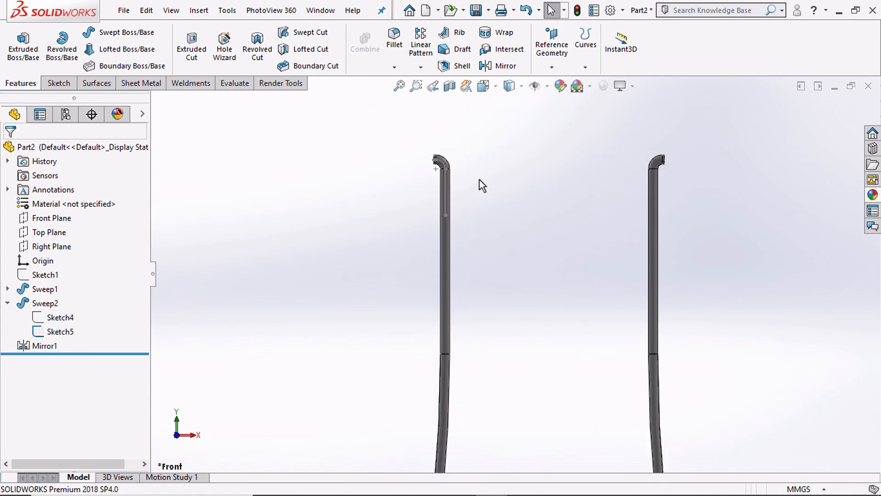
scroll(480, 186, down, 2)
click(425, 196)
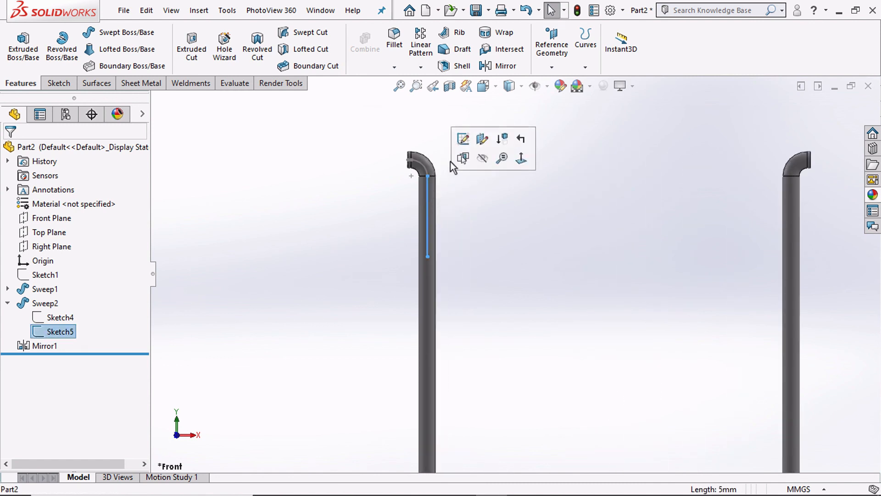
click(463, 141)
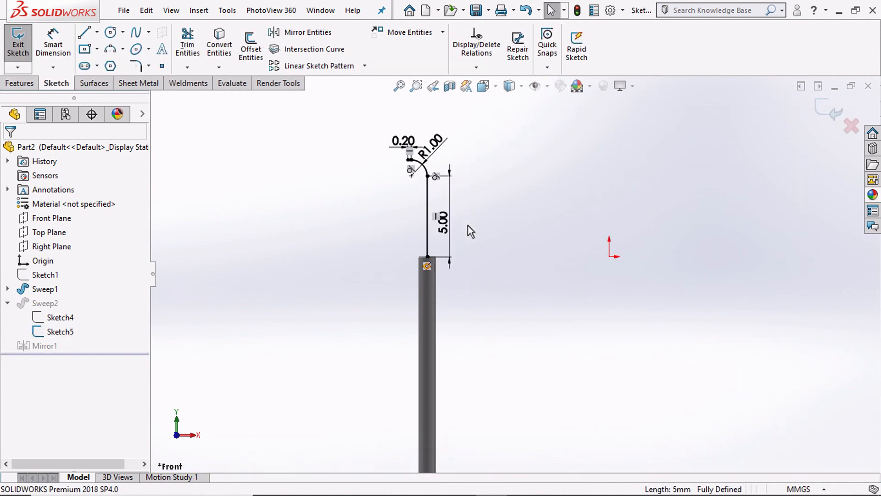
double_click(448, 225)
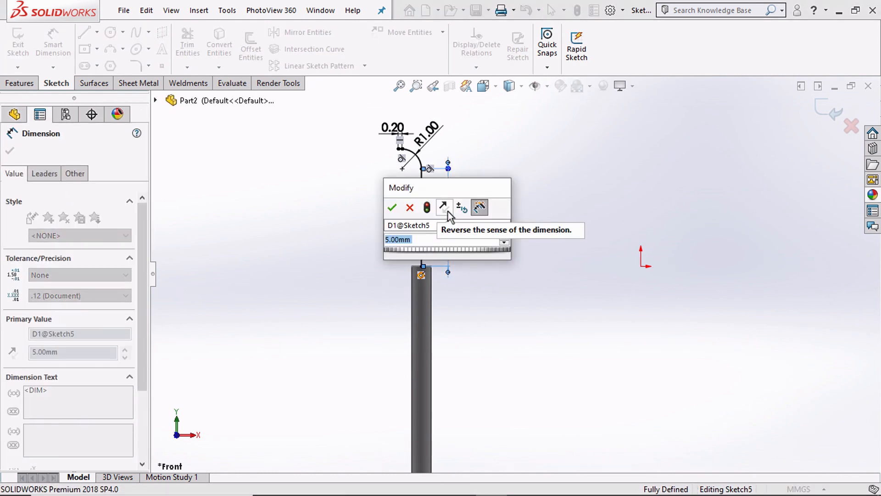
text(6)
key(Return)
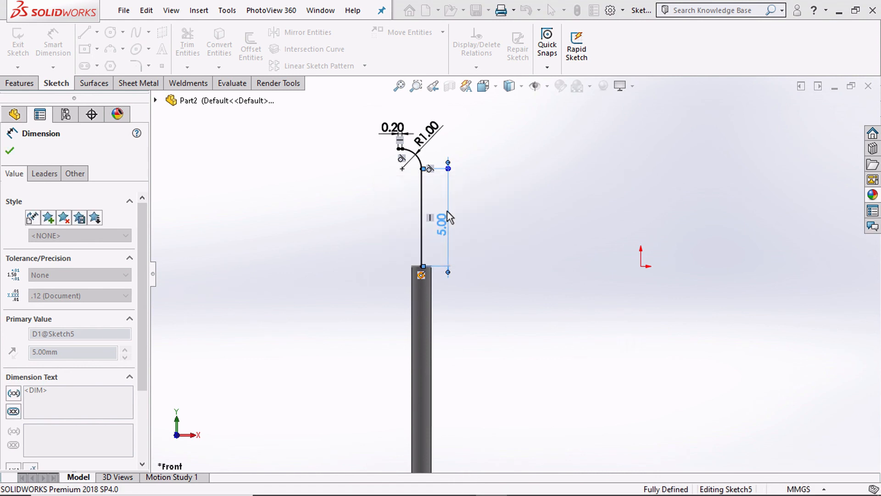
scroll(447, 211, up, 2)
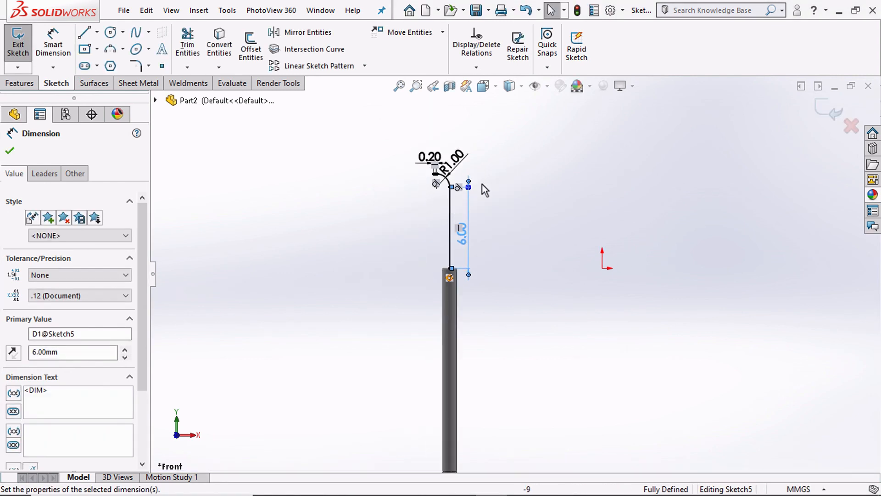
scroll(504, 175, down, 1)
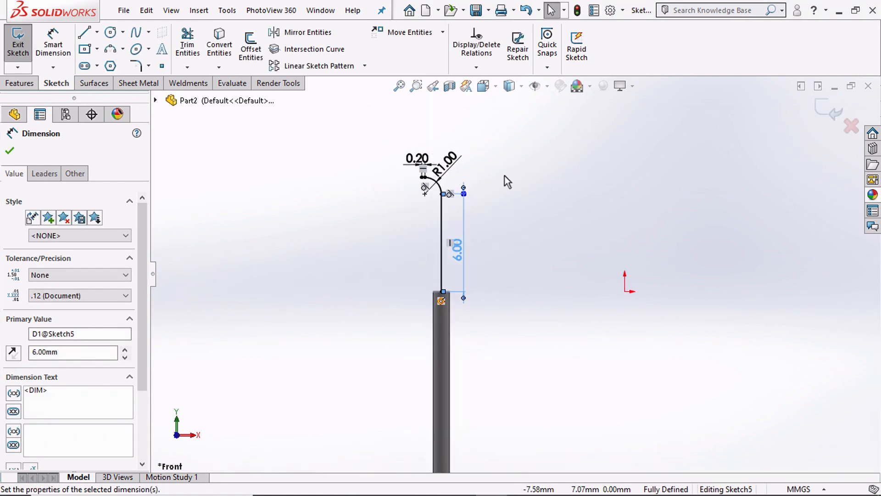
click(818, 104)
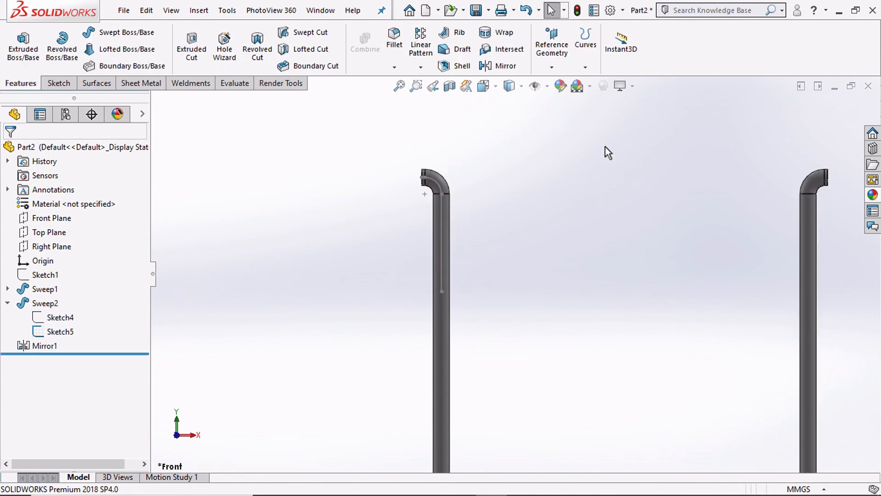
click(484, 86)
click(552, 123)
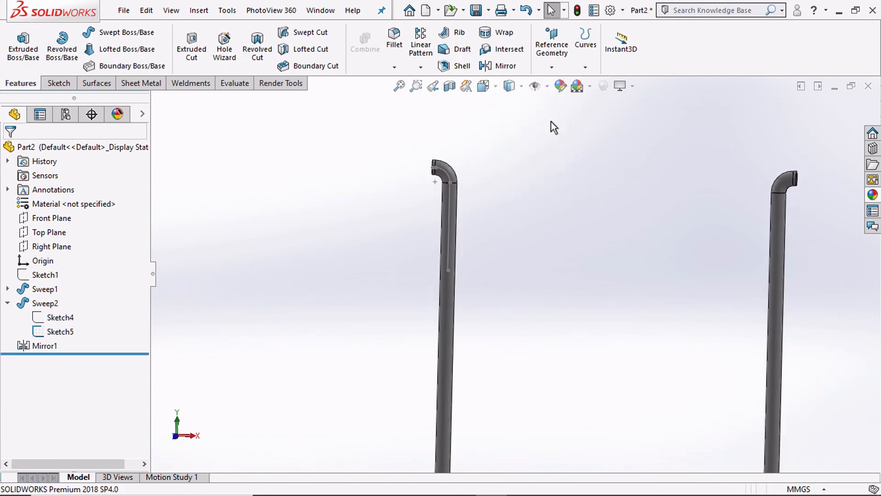